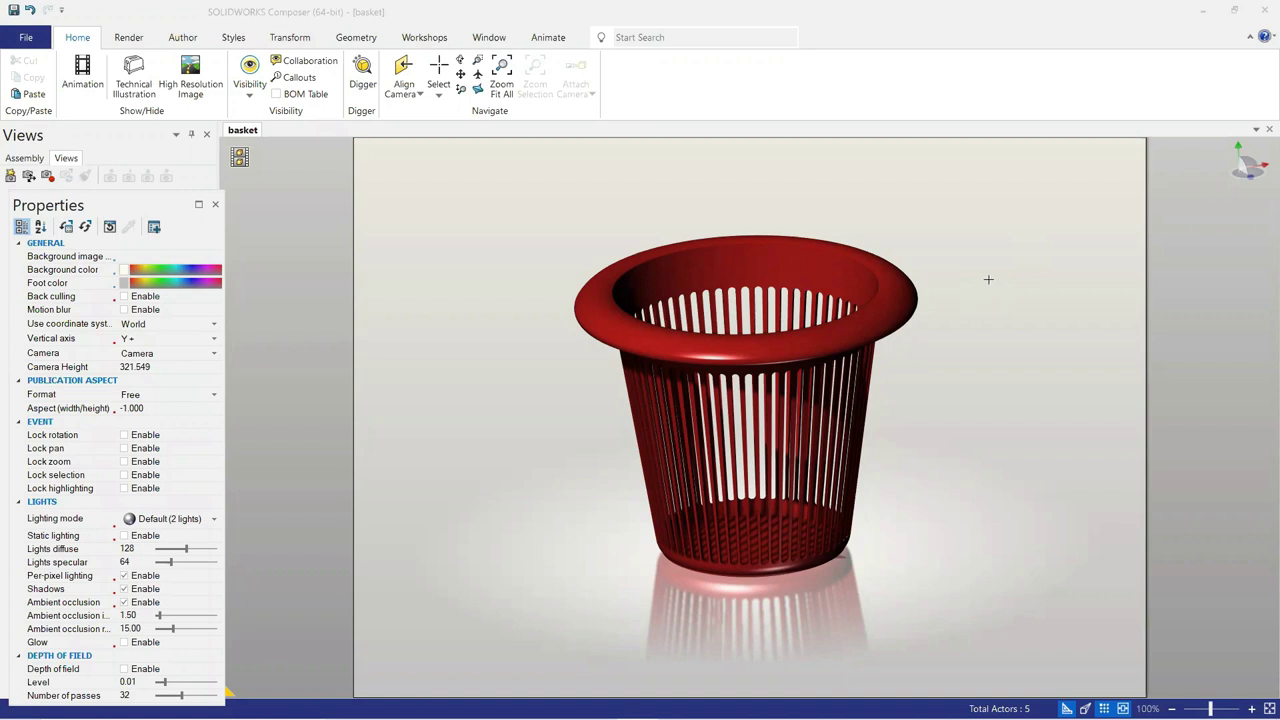
# Back in SOLIDWORKS, sketch a vertical line up from the origin on the Front Plane.
pyautogui.click(1261, 11)
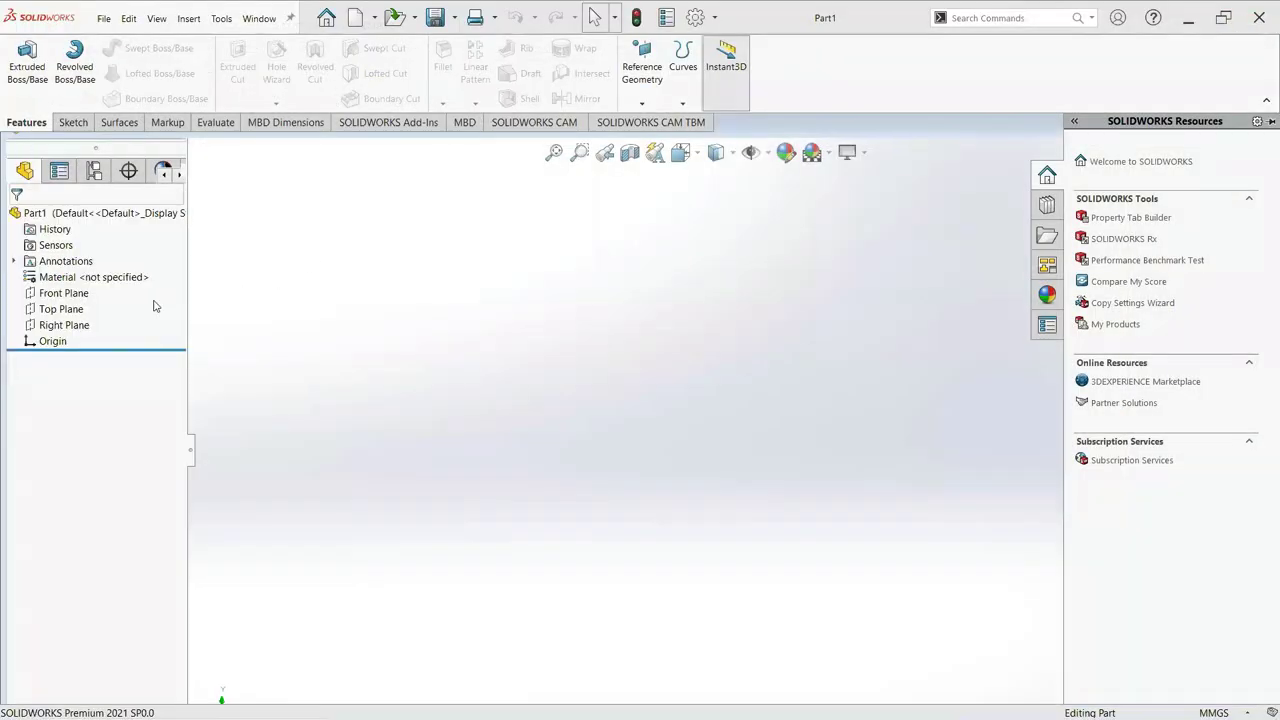
pyautogui.click(68, 293)
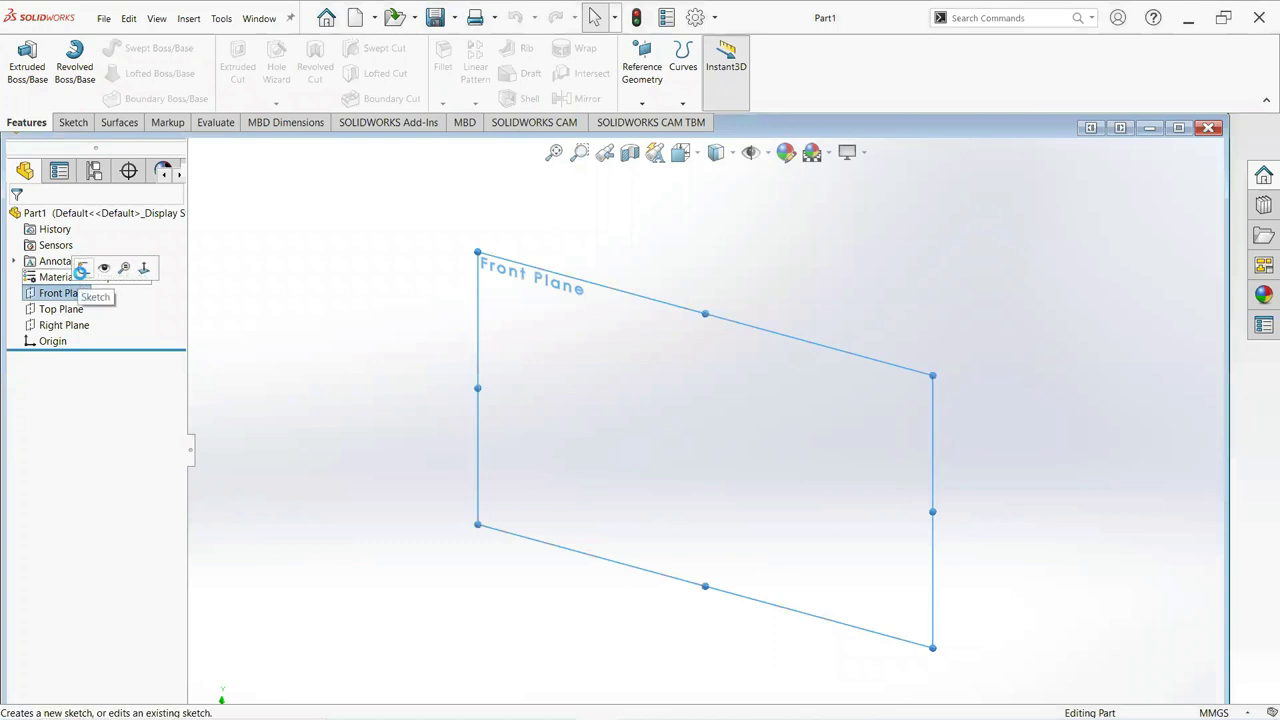
pyautogui.click(81, 269)
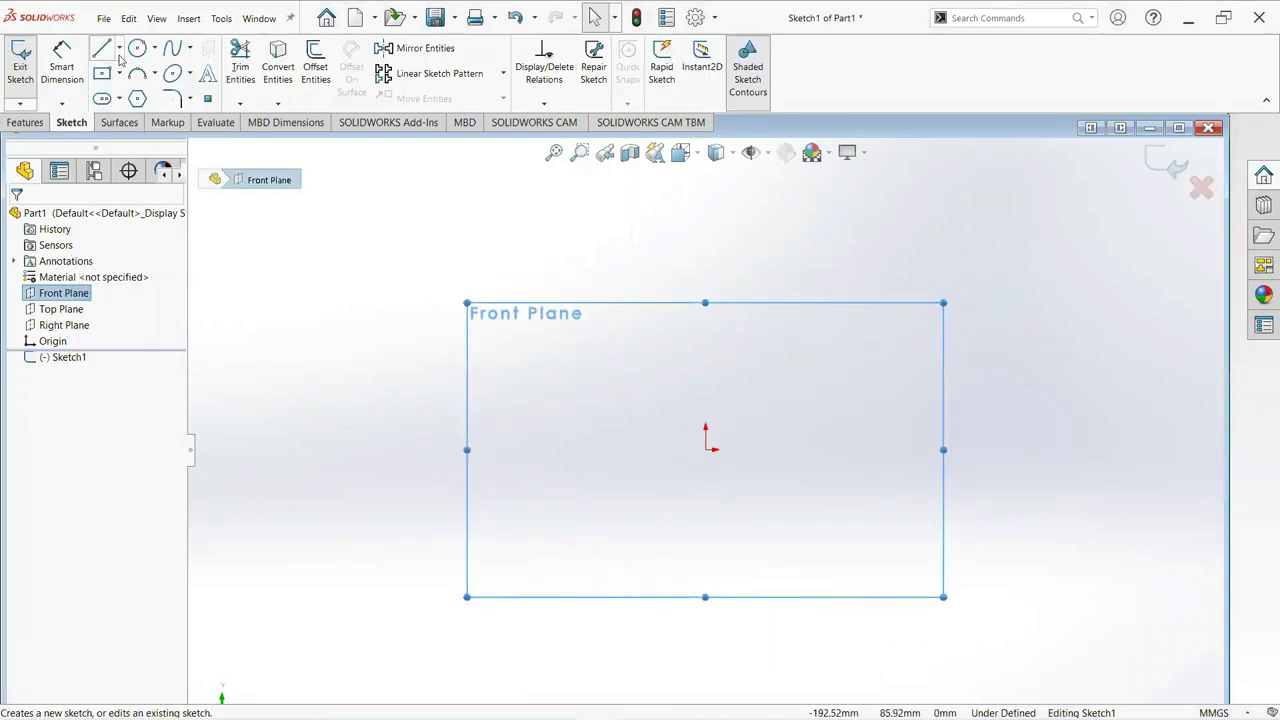
pyautogui.click(119, 49)
pyautogui.click(118, 62)
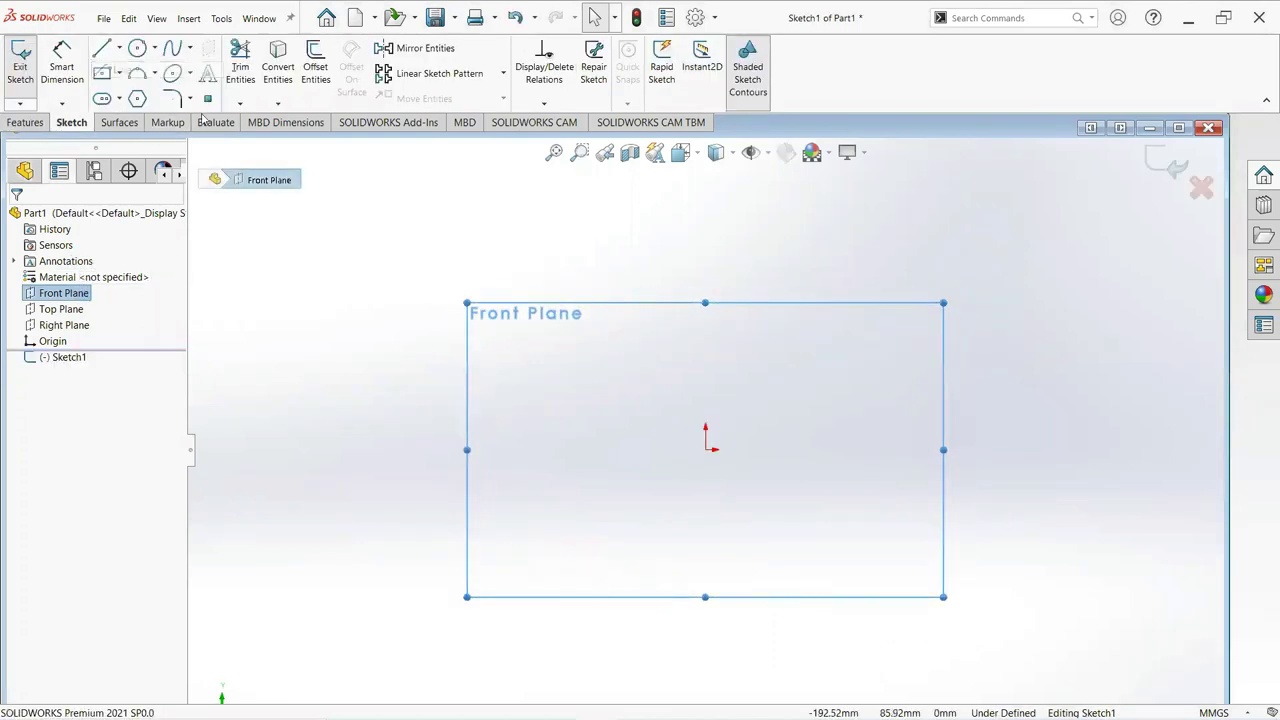
pyautogui.click(706, 451)
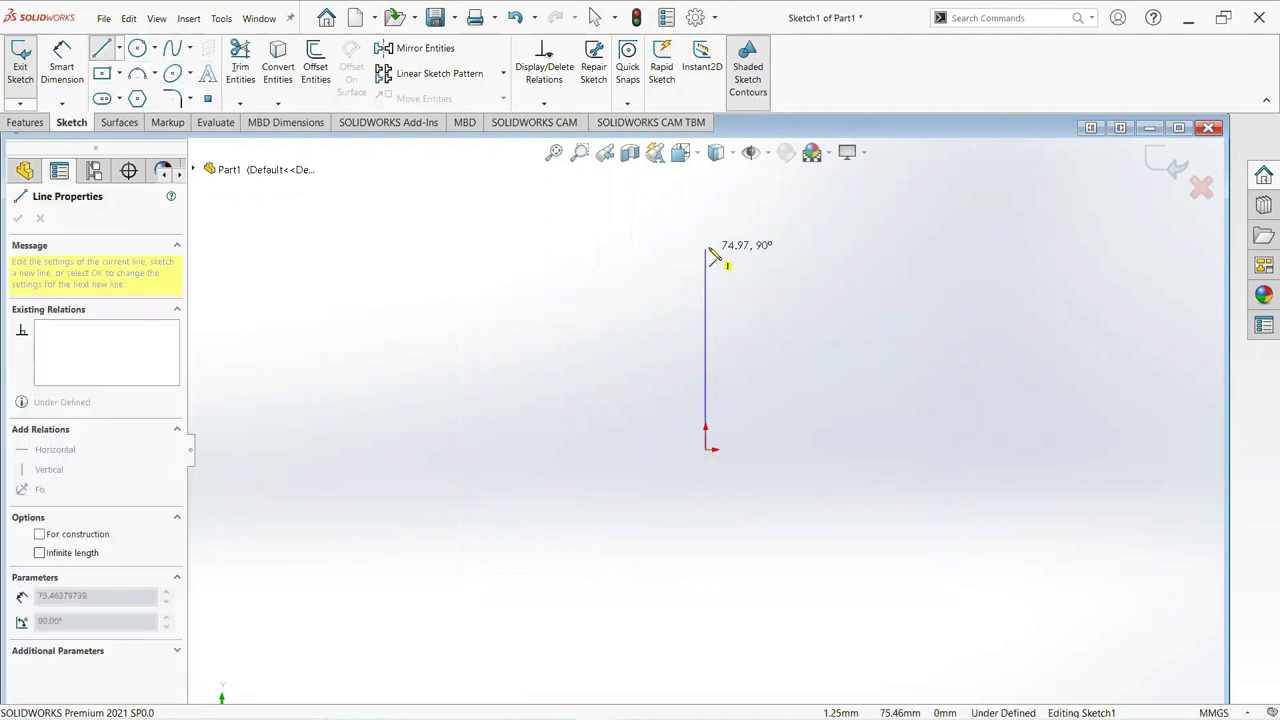
pyautogui.click(706, 247)
pyautogui.rightClick(711, 251)
pyautogui.click(733, 249)
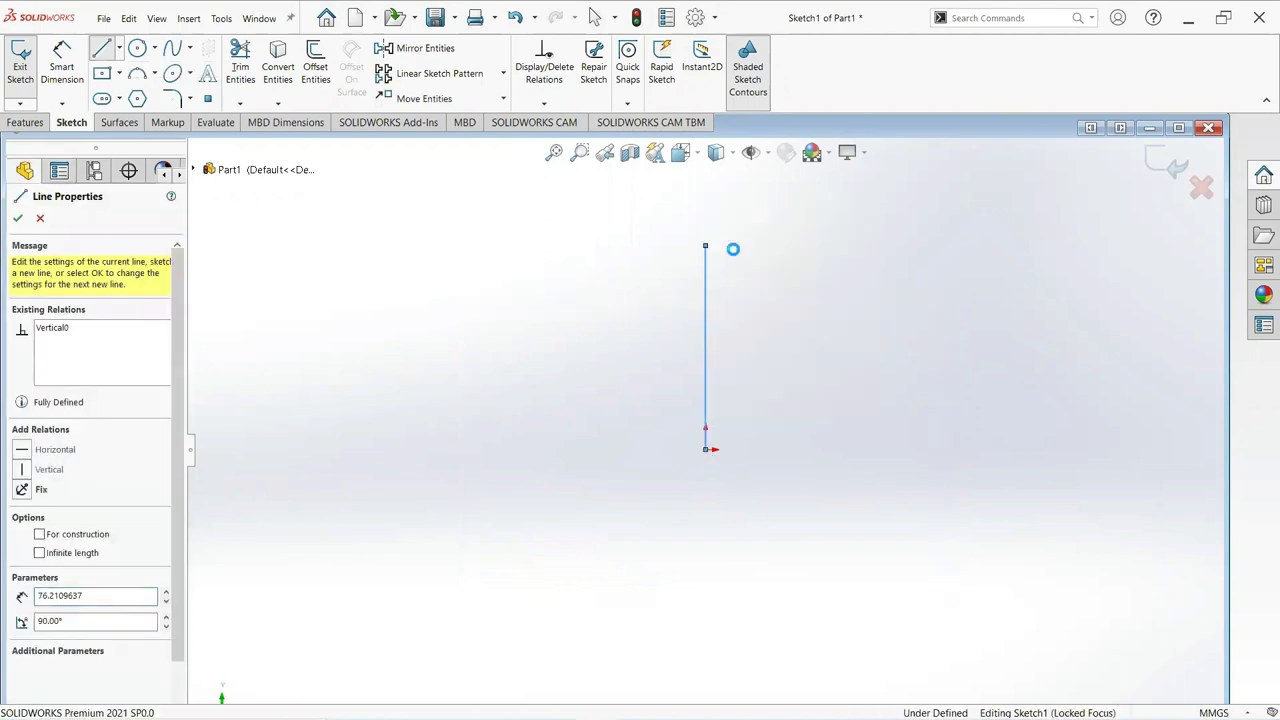
# Dimension the vertical line to 155 mm.
pyautogui.click(66, 72)
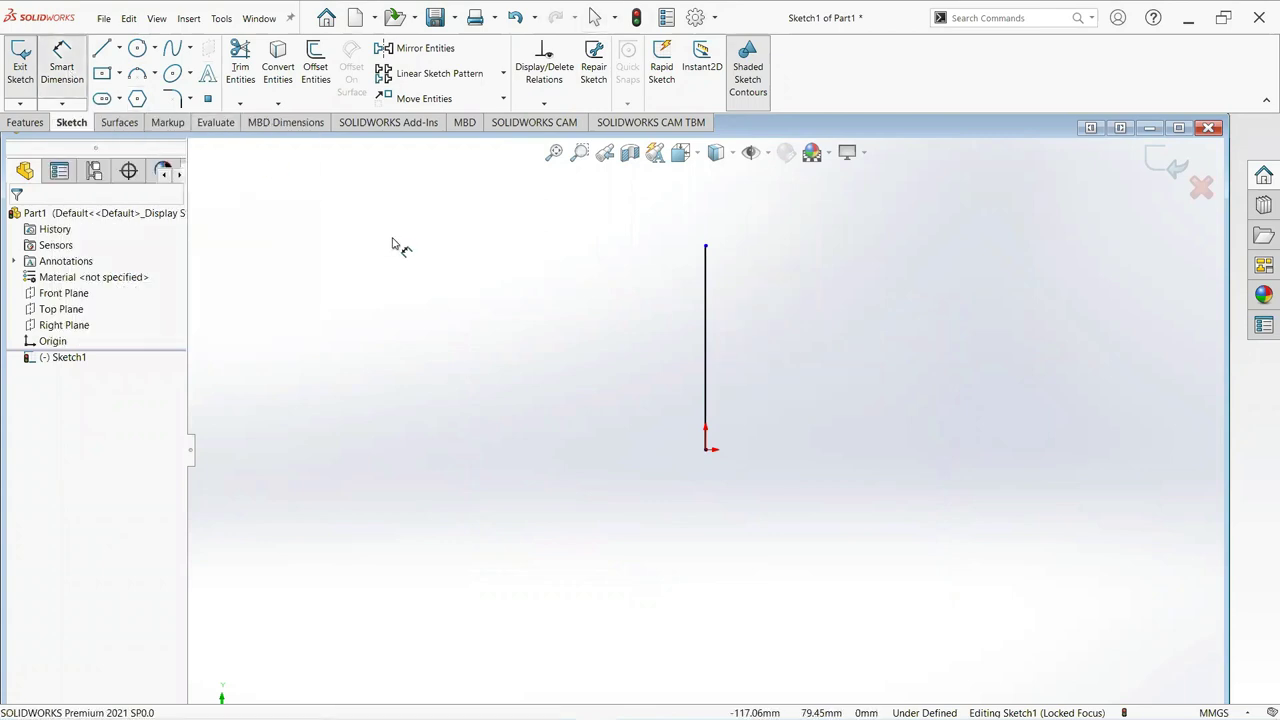
pyautogui.click(706, 340)
pyautogui.click(577, 333)
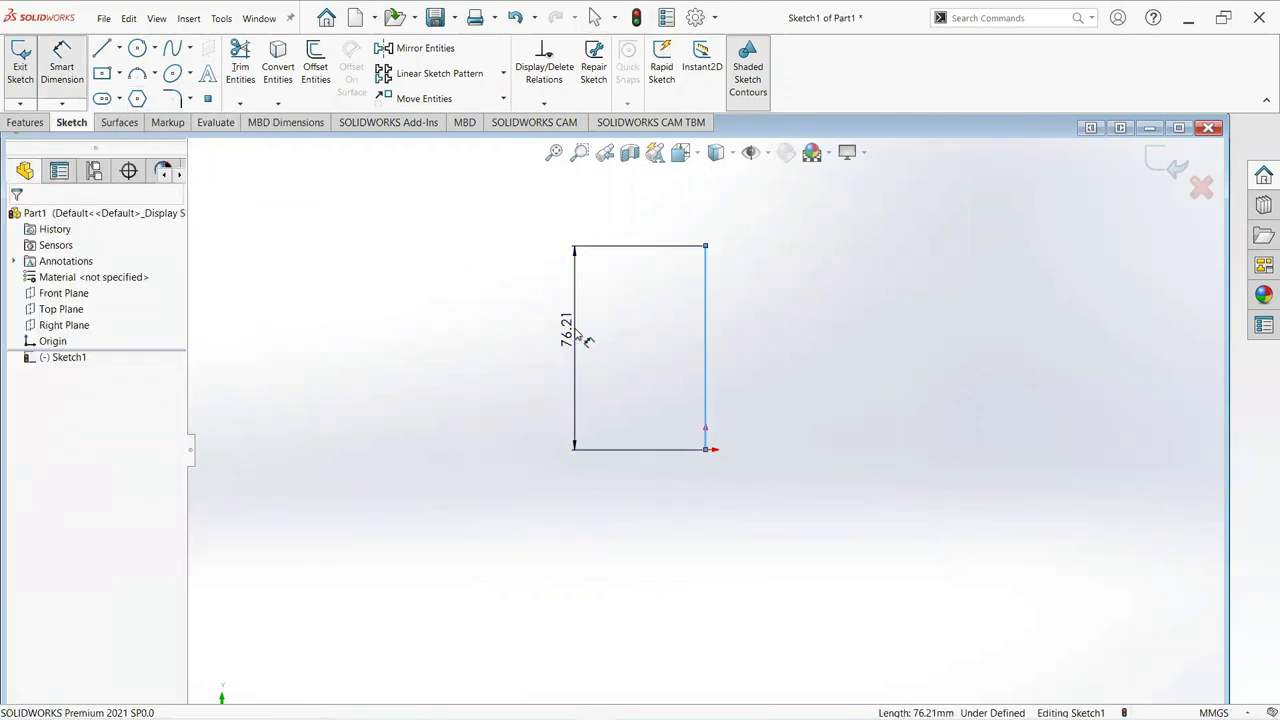
pyautogui.write('155')
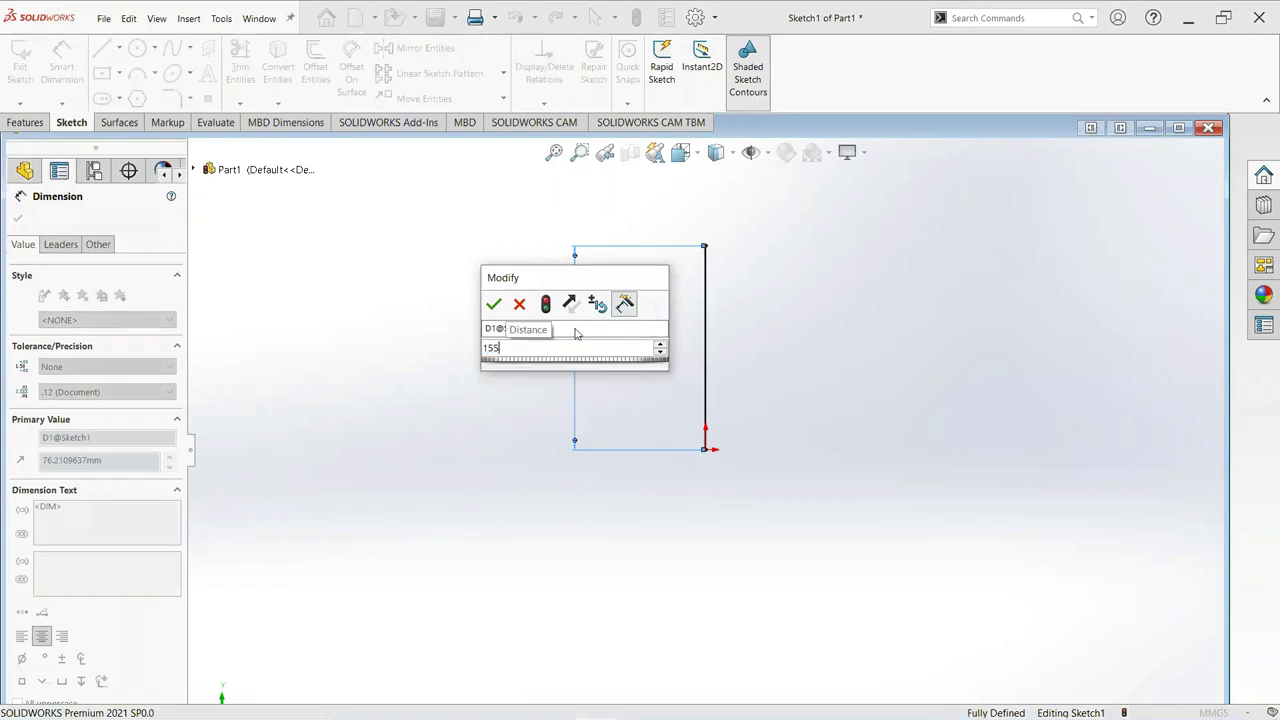
pyautogui.press('Return')
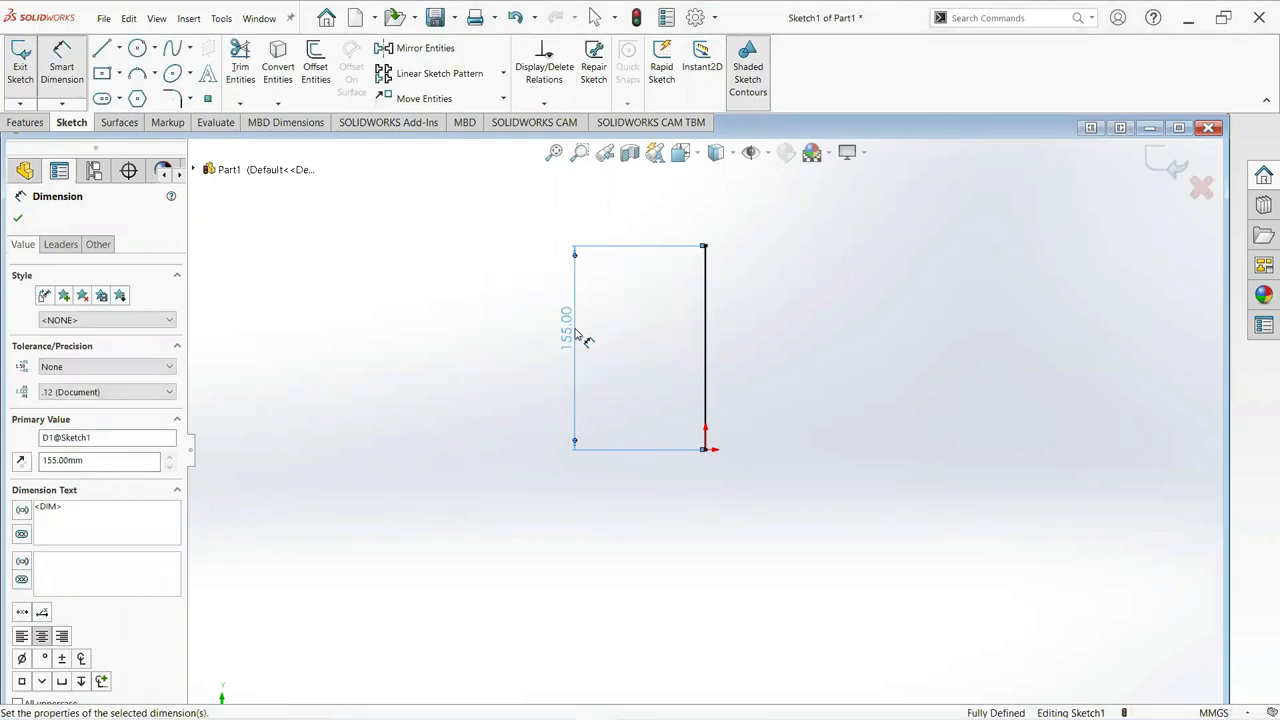
pyautogui.press('Escape')
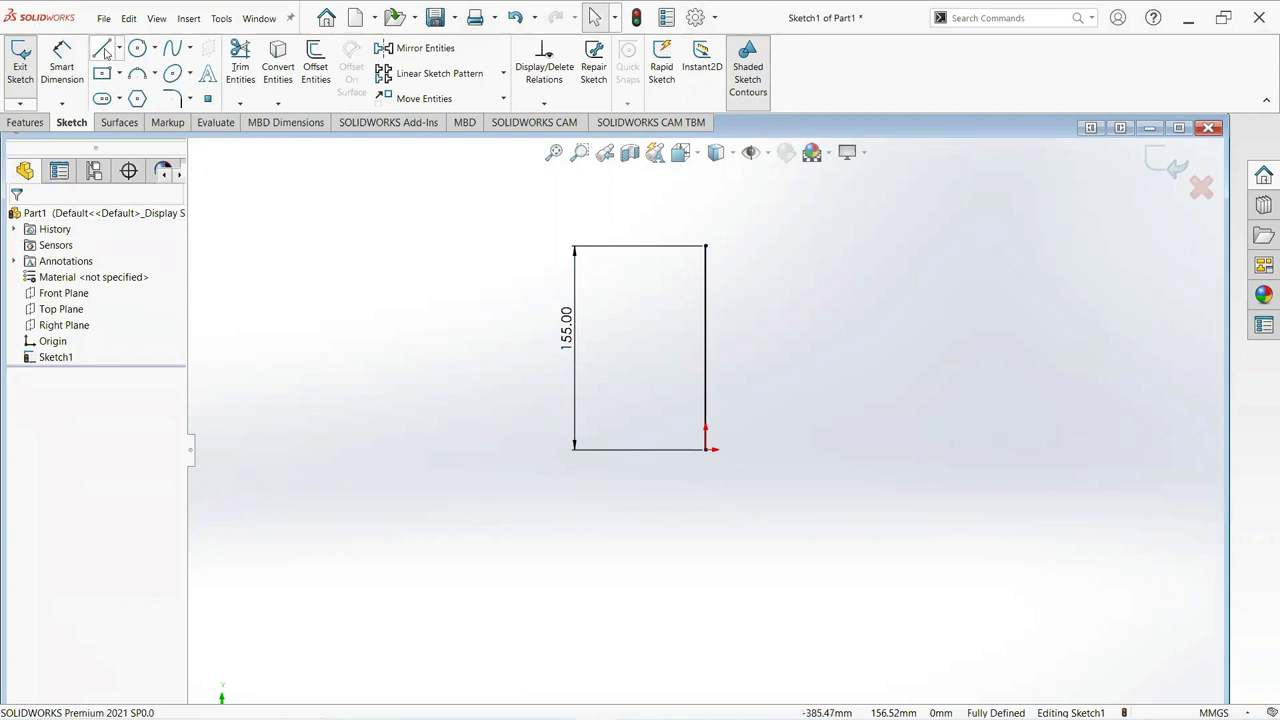
# Draw a horizontal line running right from the origin.
pyautogui.click(103, 50)
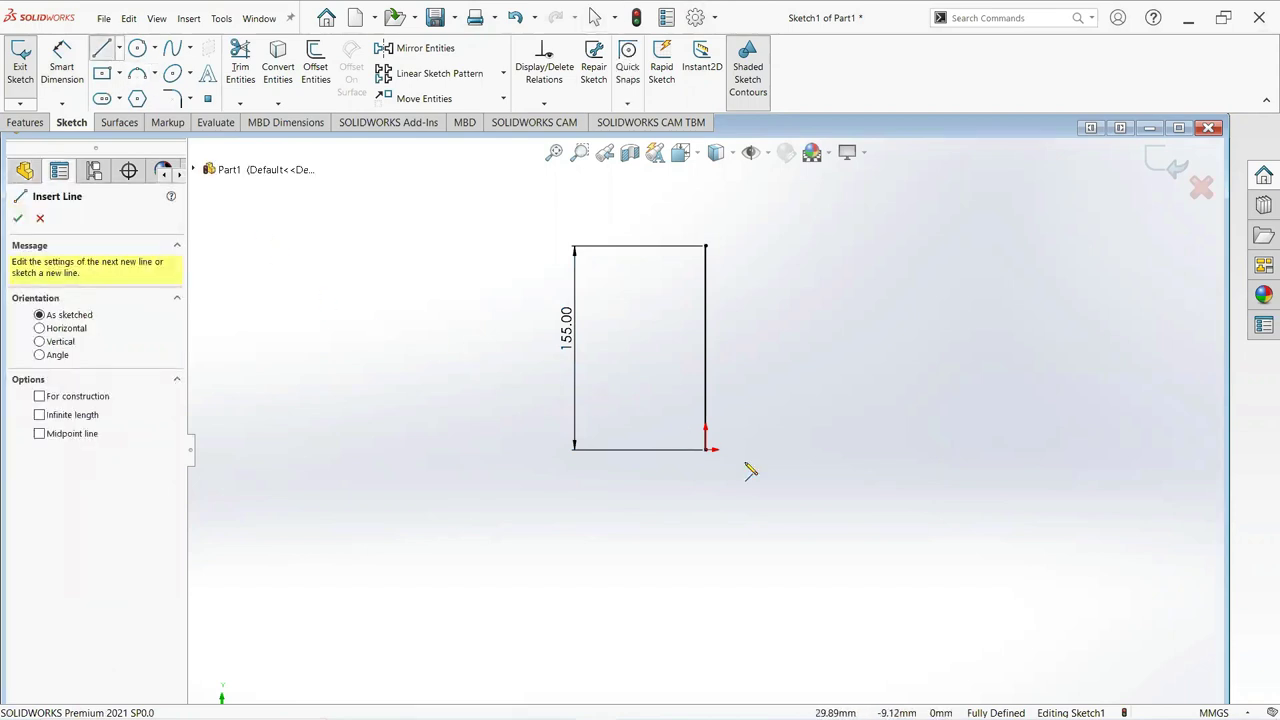
pyautogui.click(706, 450)
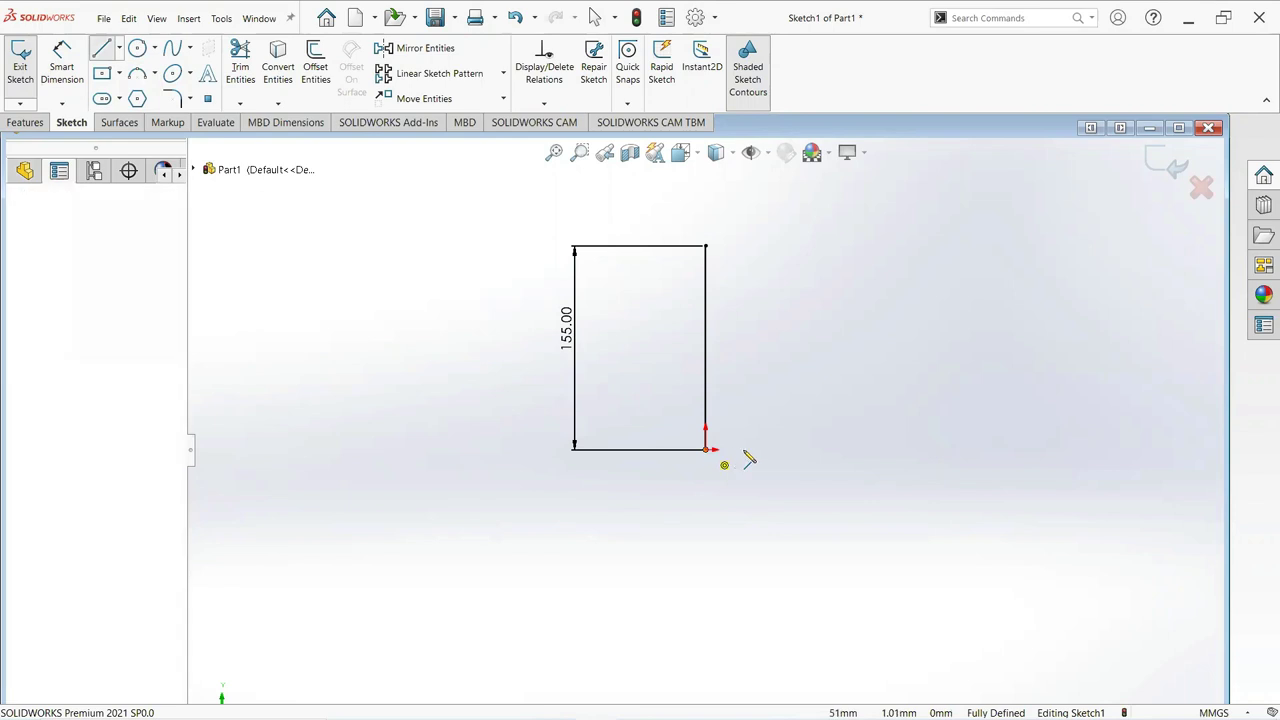
pyautogui.rightClick(806, 455)
pyautogui.click(845, 461)
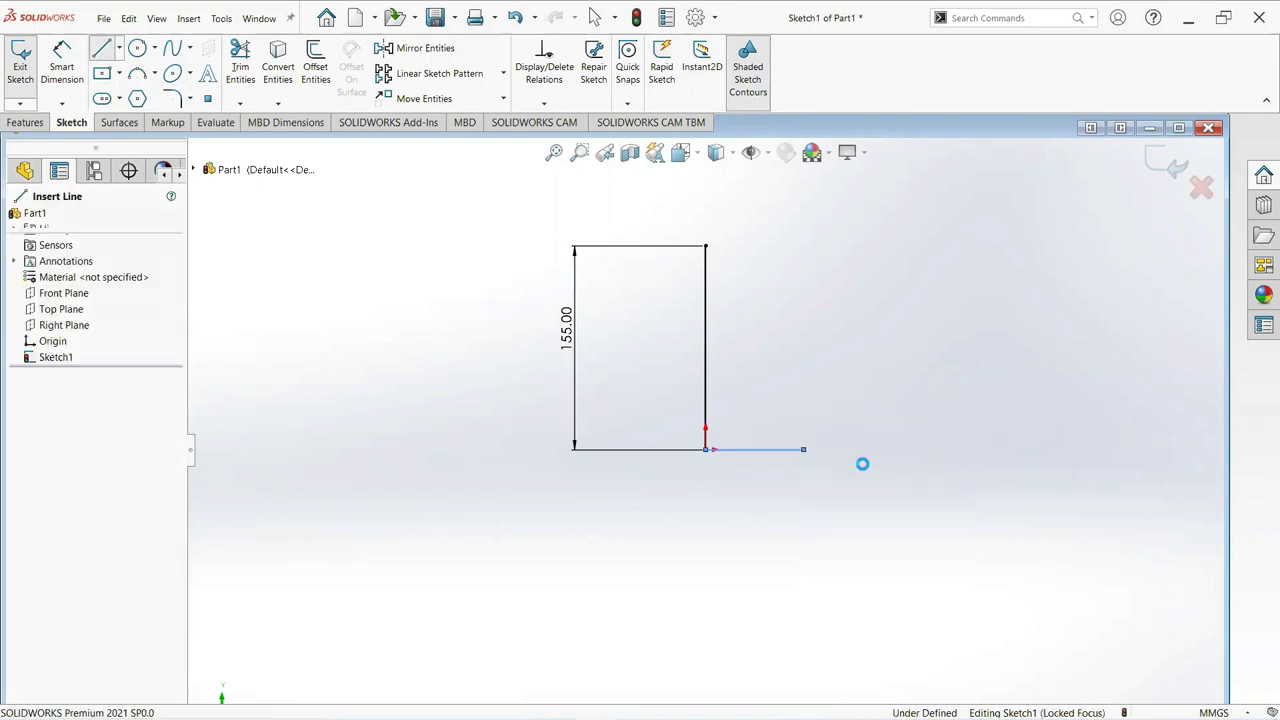
# Dimension the horizontal line to 55 mm.
pyautogui.click(57, 84)
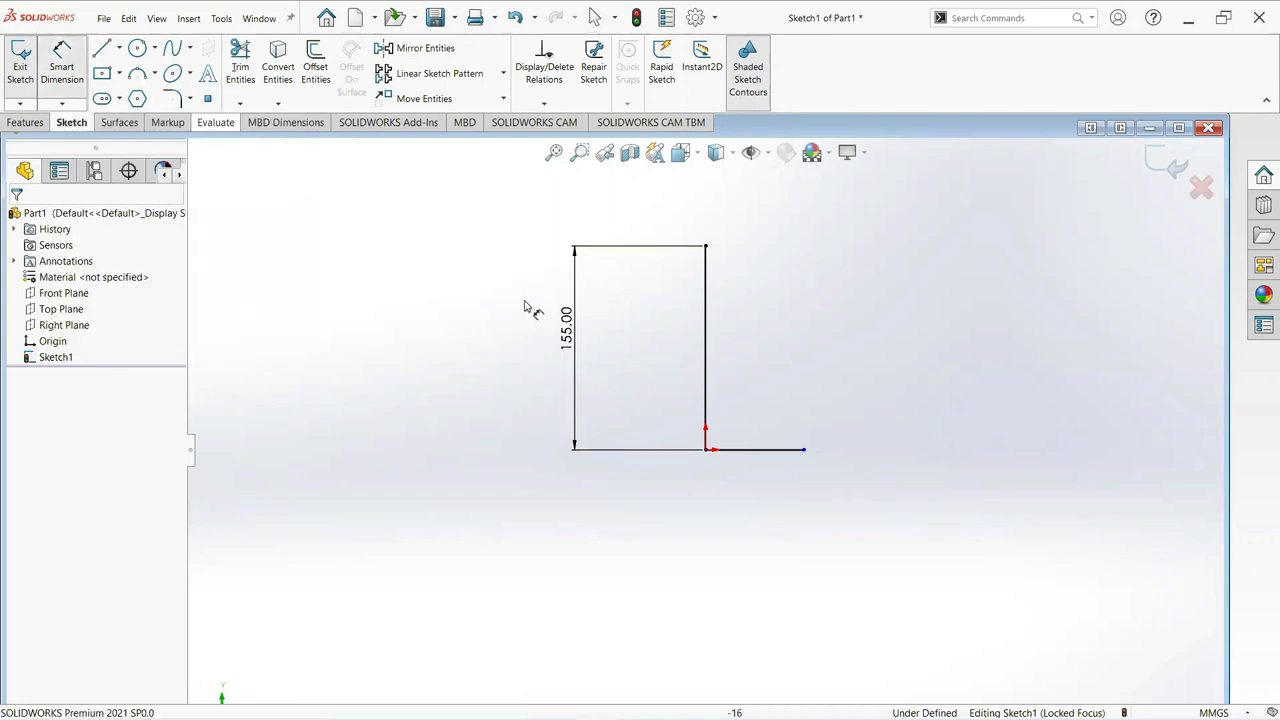
pyautogui.click(770, 449)
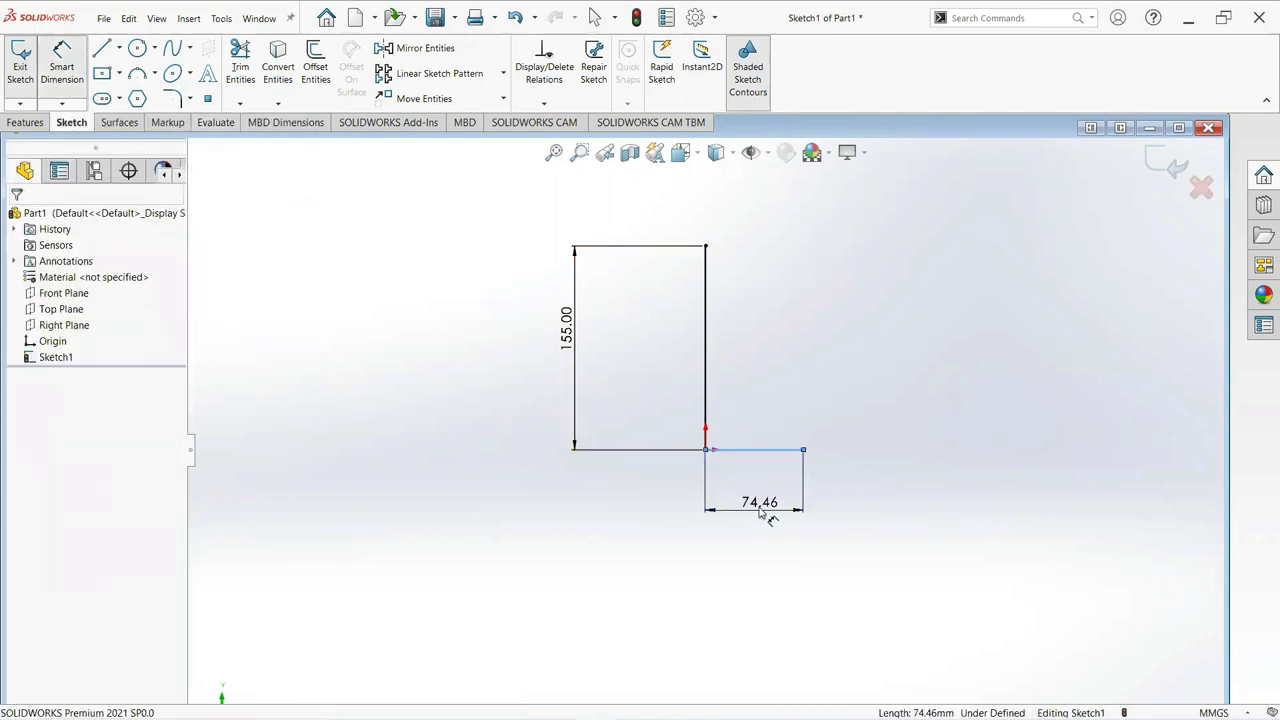
pyautogui.click(759, 507)
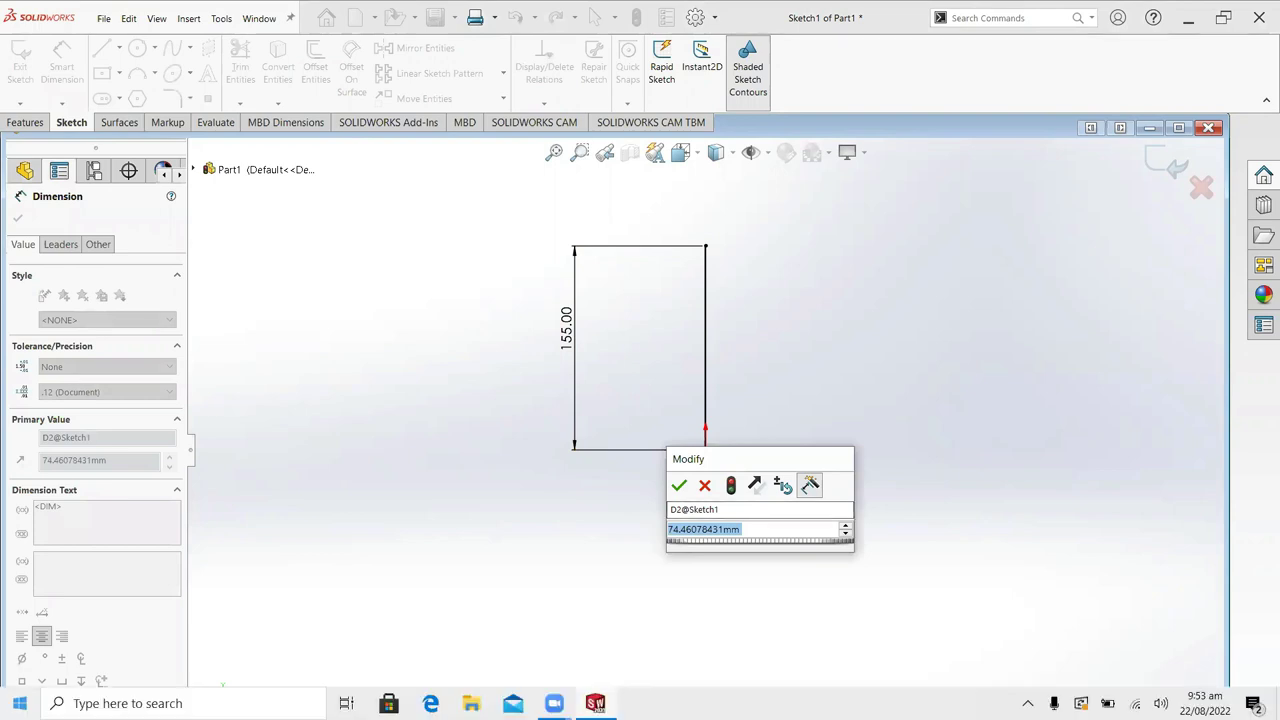
pyautogui.write('55')
pyautogui.press('Return')
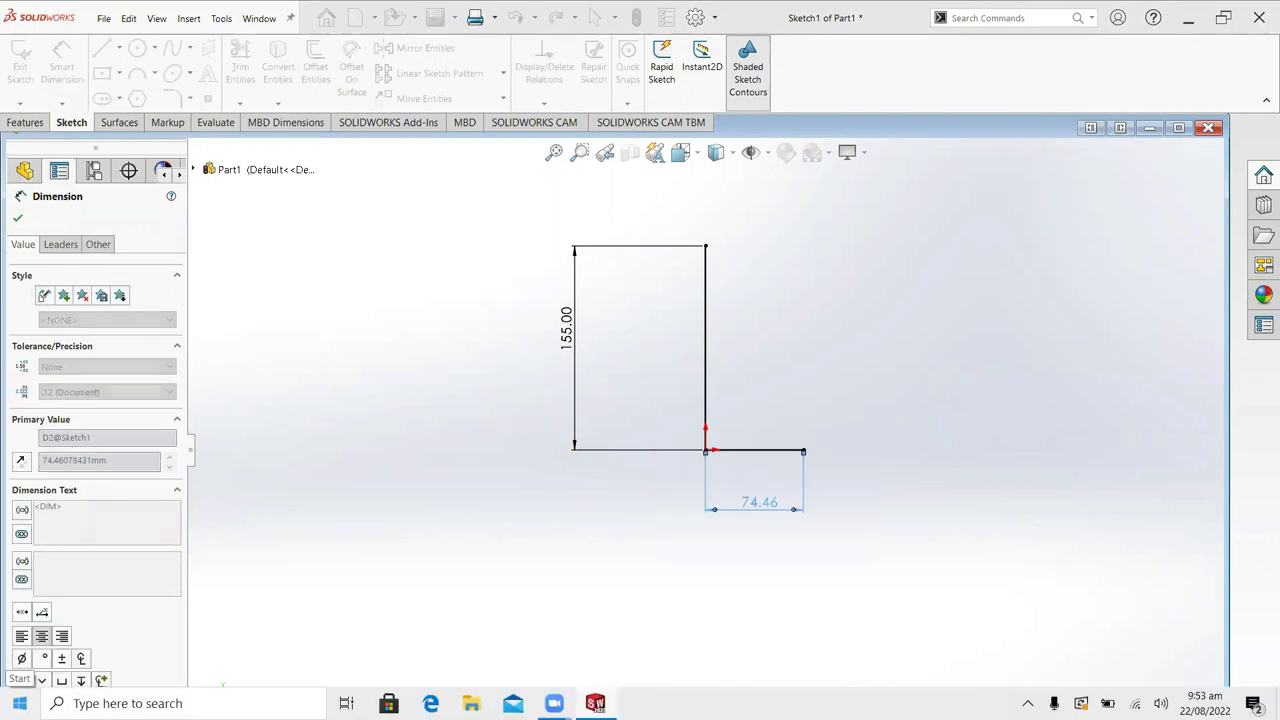
pyautogui.click(17, 220)
pyautogui.scroll(-2, 790, 328)
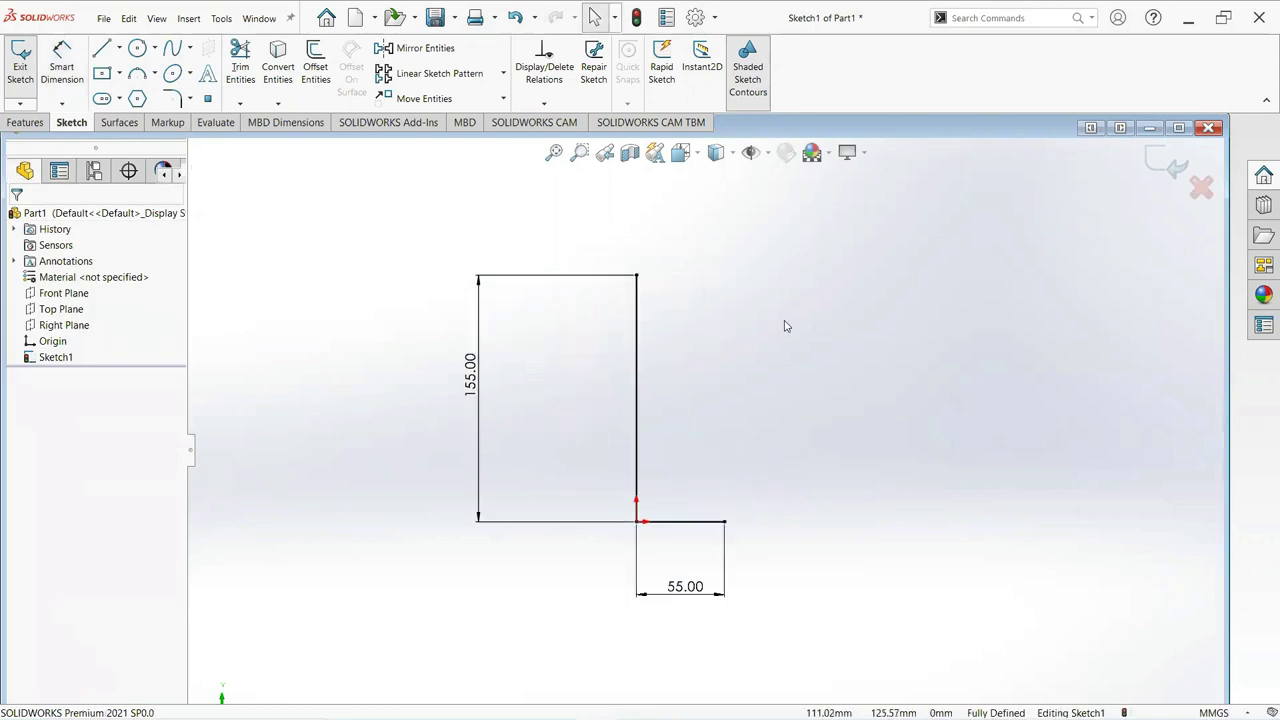
# Draw a slanted line from the 55 mm line's outer end and dimension it to 189 mm.
pyautogui.click(118, 50)
pyautogui.click(122, 70)
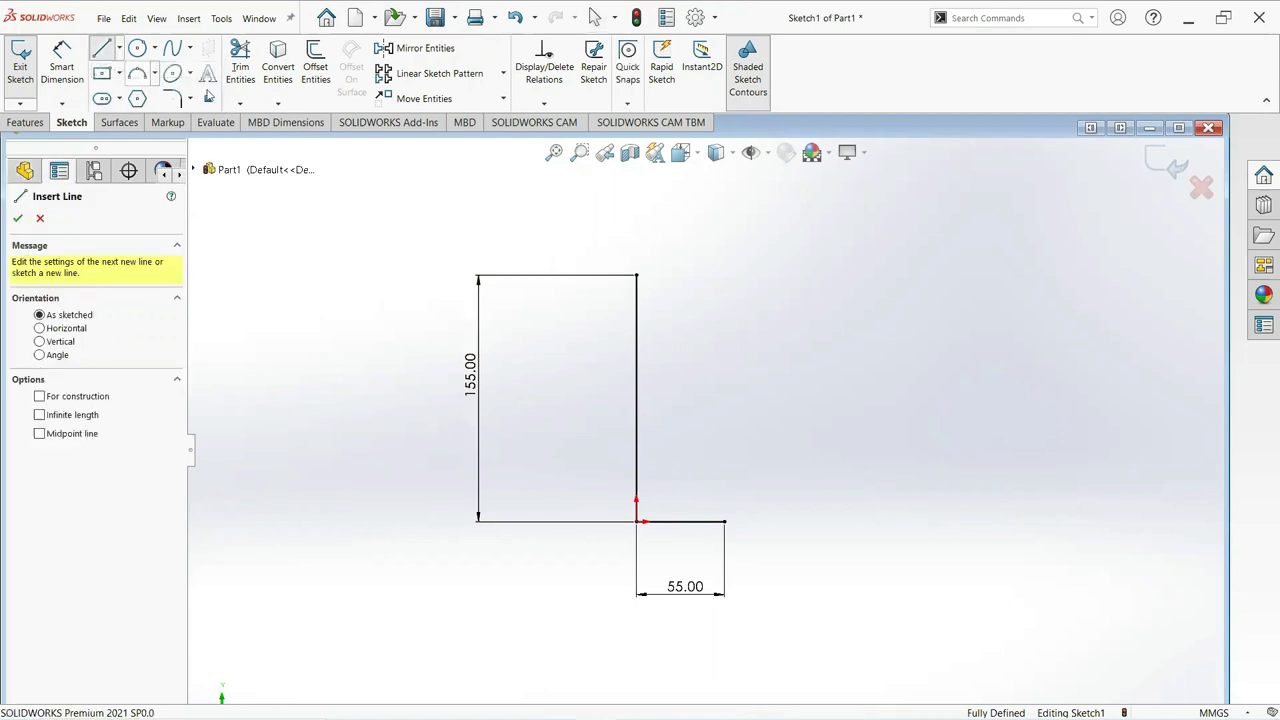
pyautogui.click(725, 522)
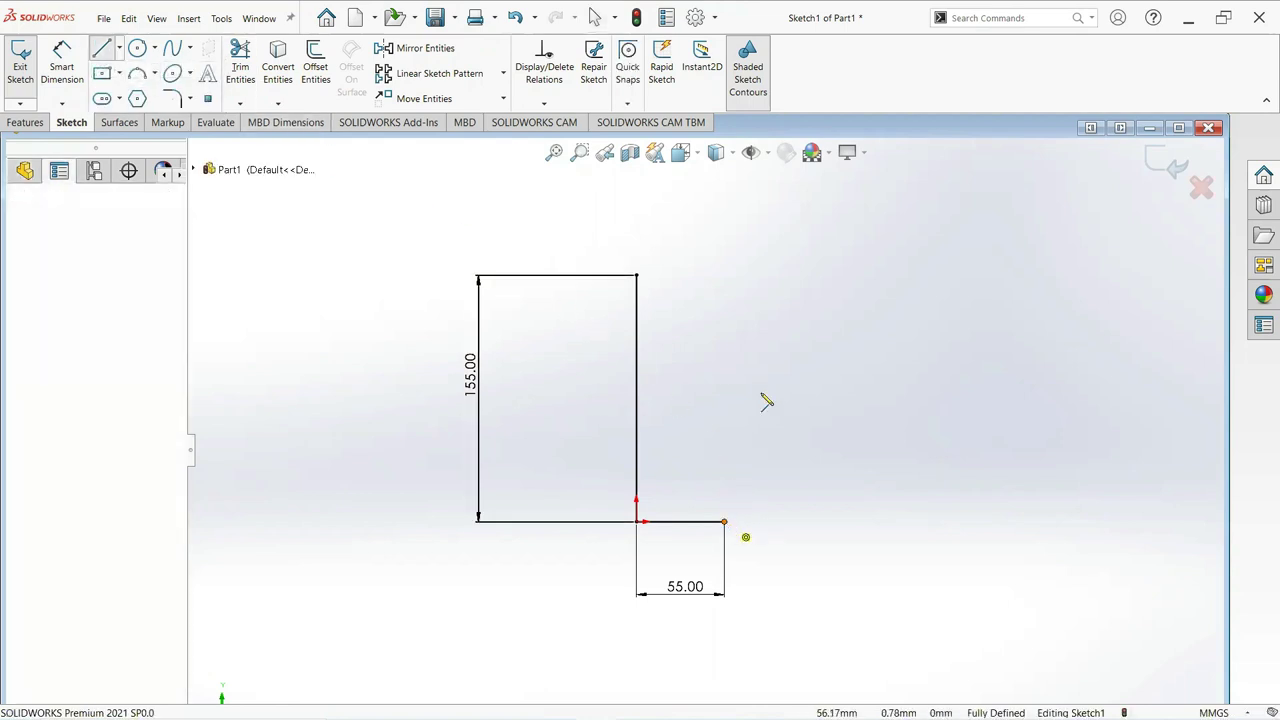
pyautogui.rightClick(874, 215)
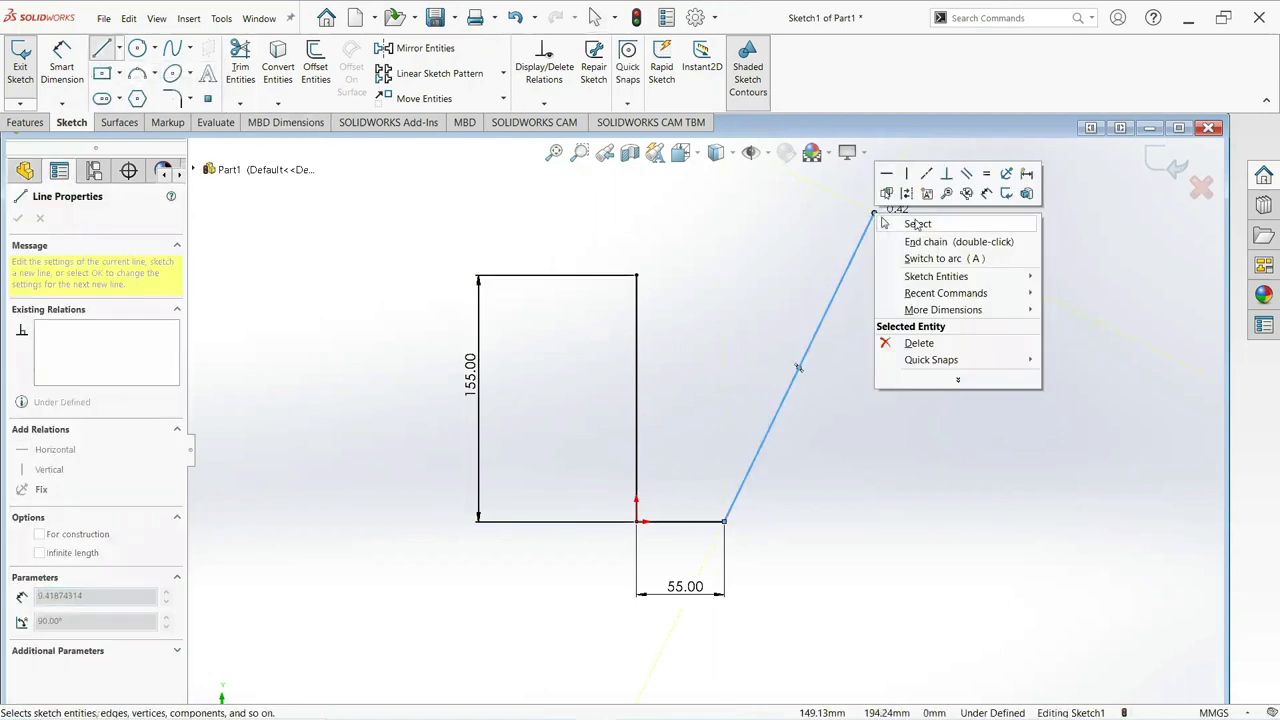
pyautogui.click(912, 223)
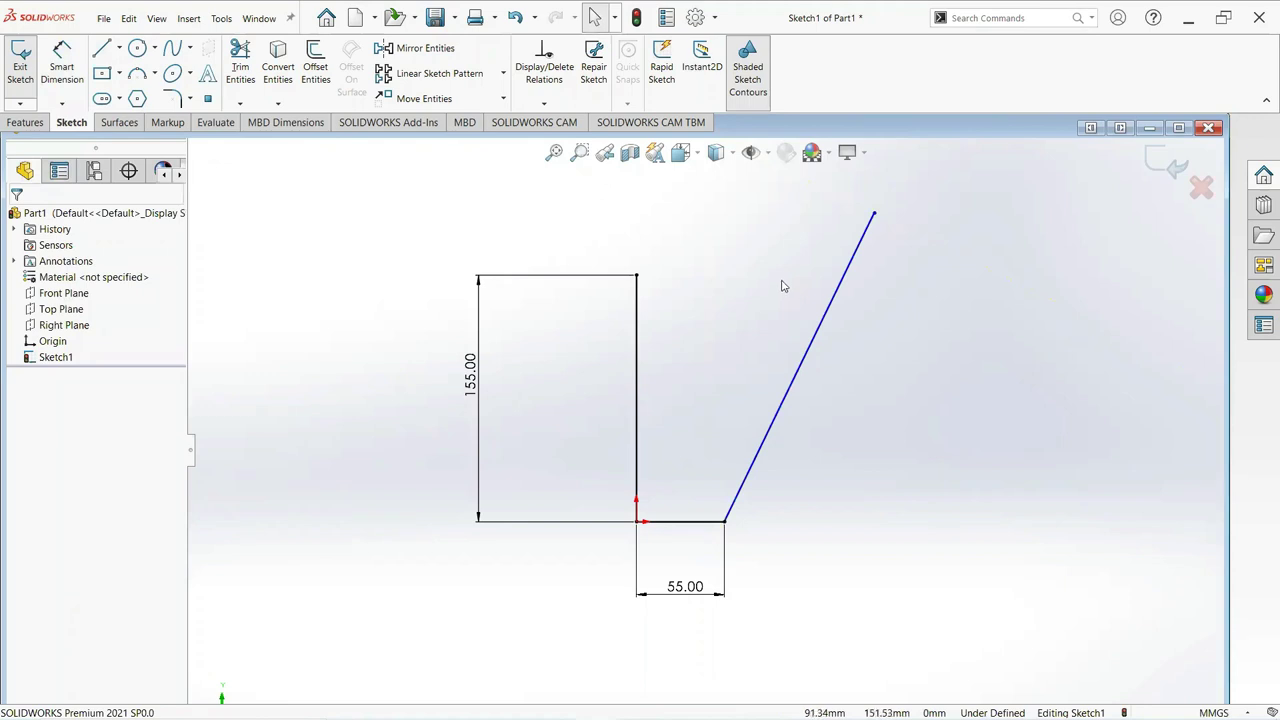
pyautogui.click(62, 70)
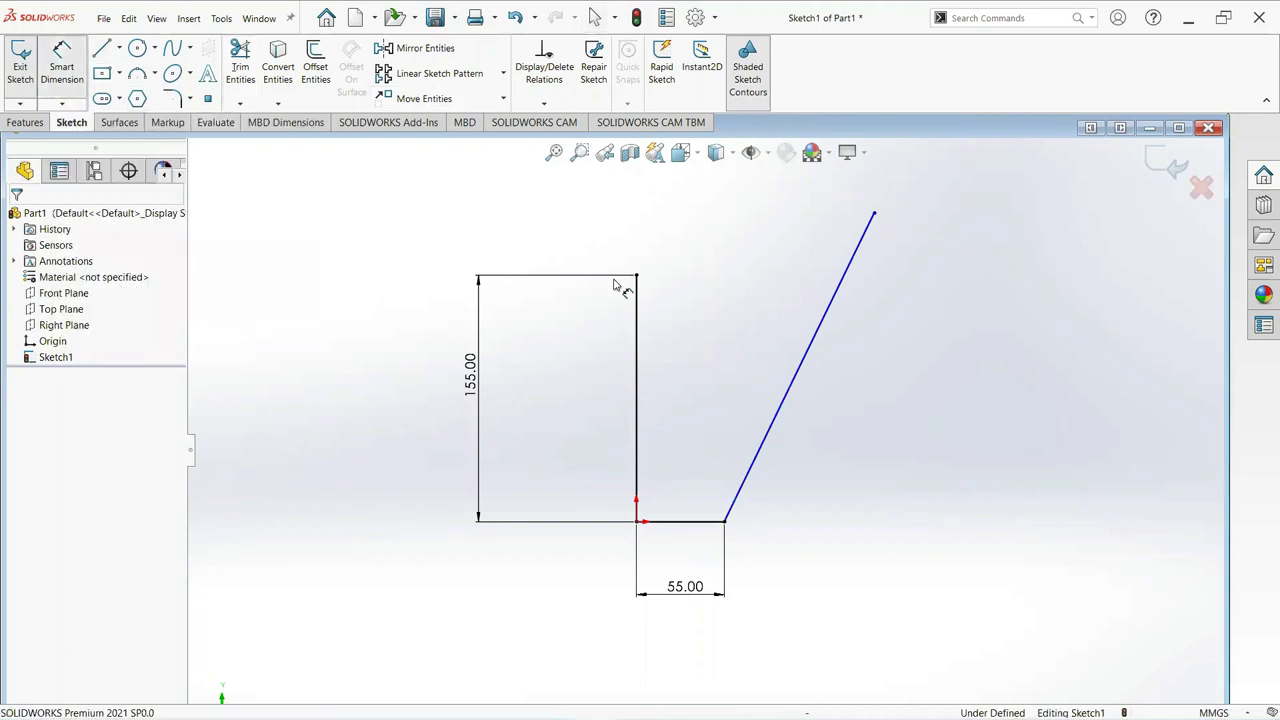
pyautogui.click(817, 330)
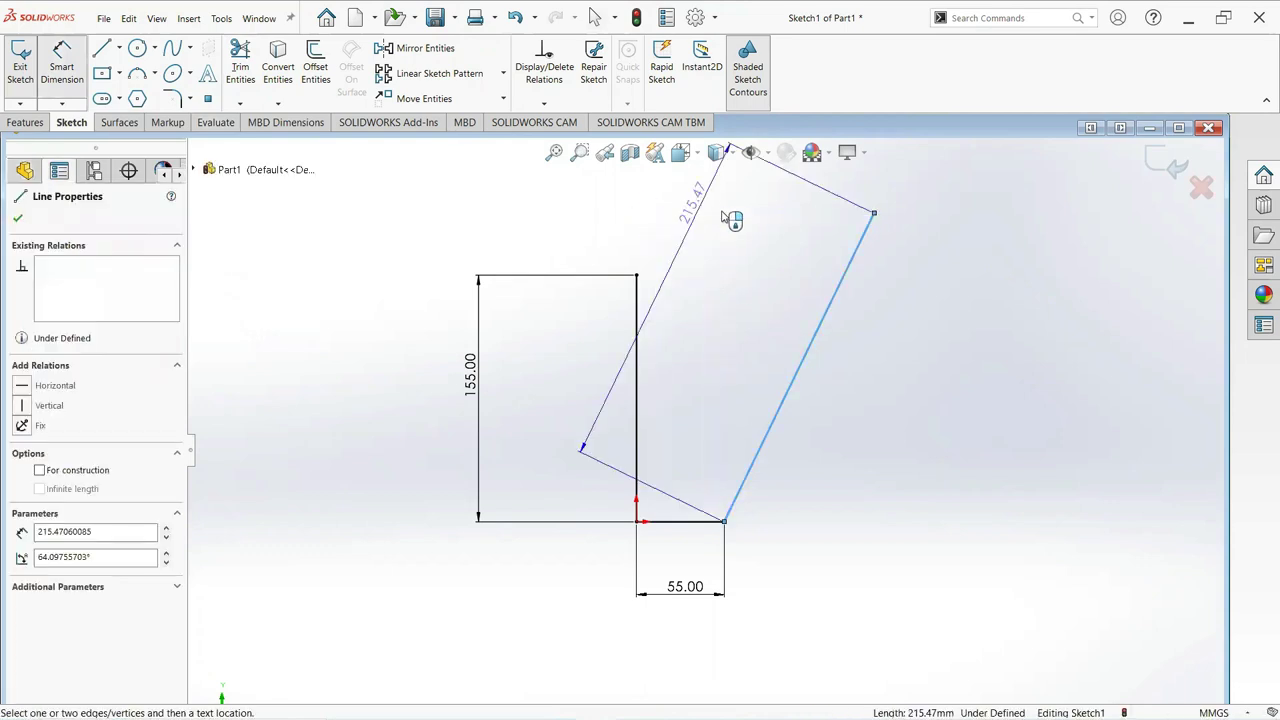
pyautogui.click(741, 228)
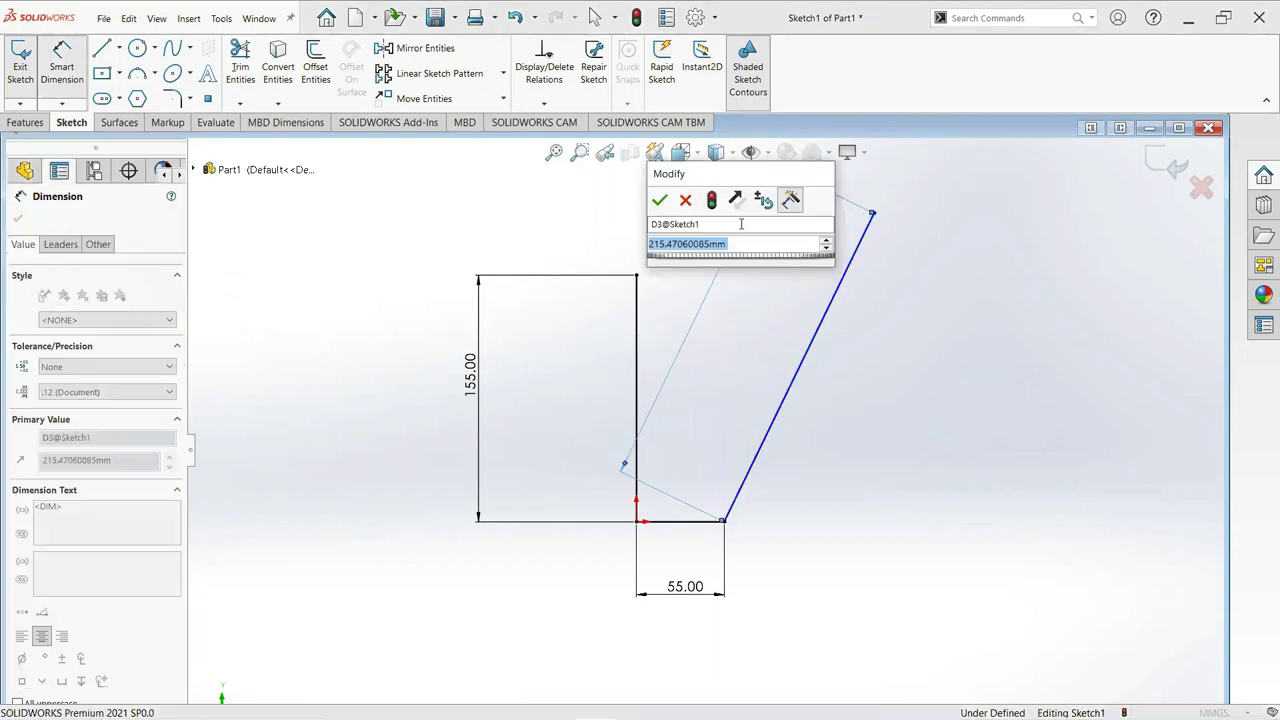
pyautogui.write('189')
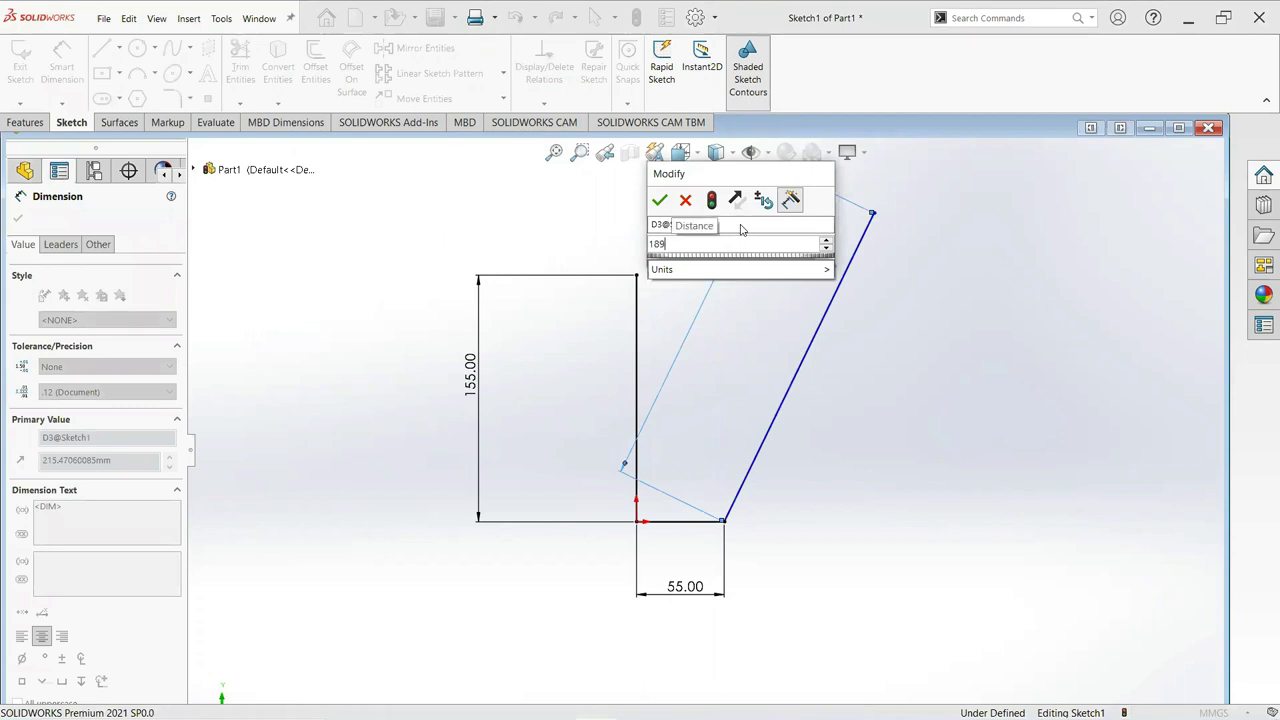
pyautogui.press('Return')
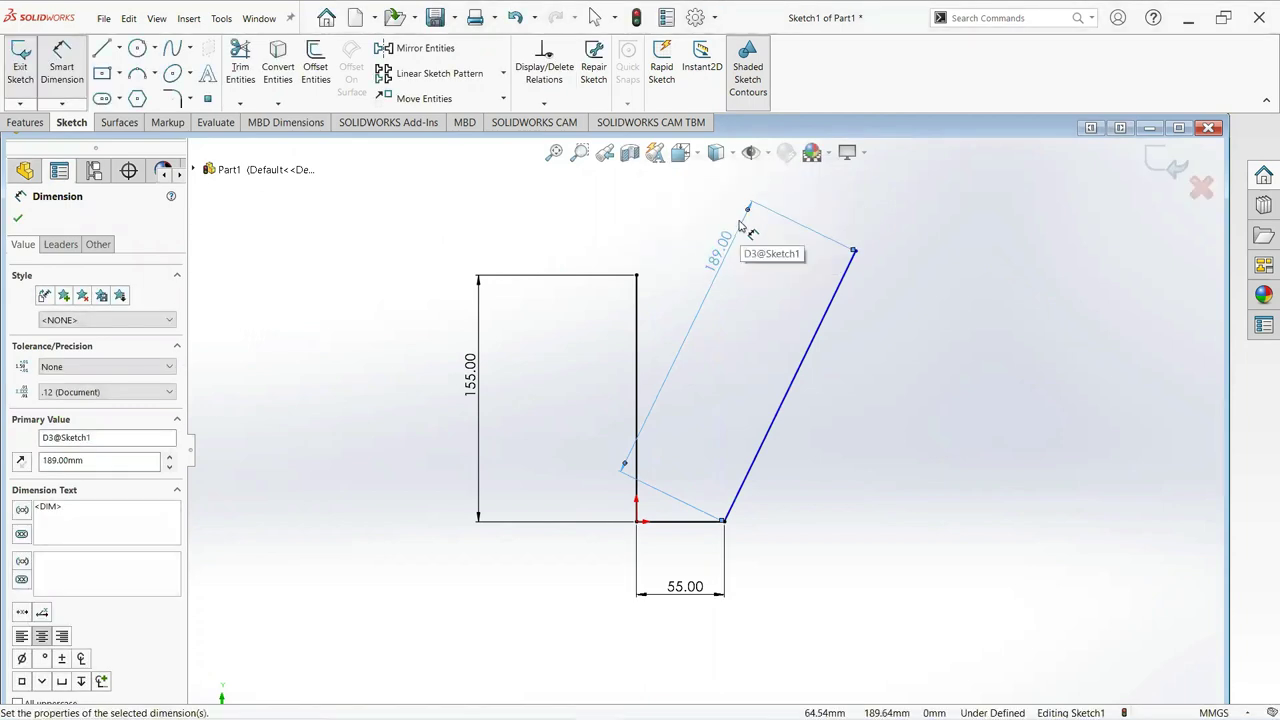
# Set the angle between the base line and the slanted wall to 99°.
pyautogui.click(706, 521)
pyautogui.click(748, 488)
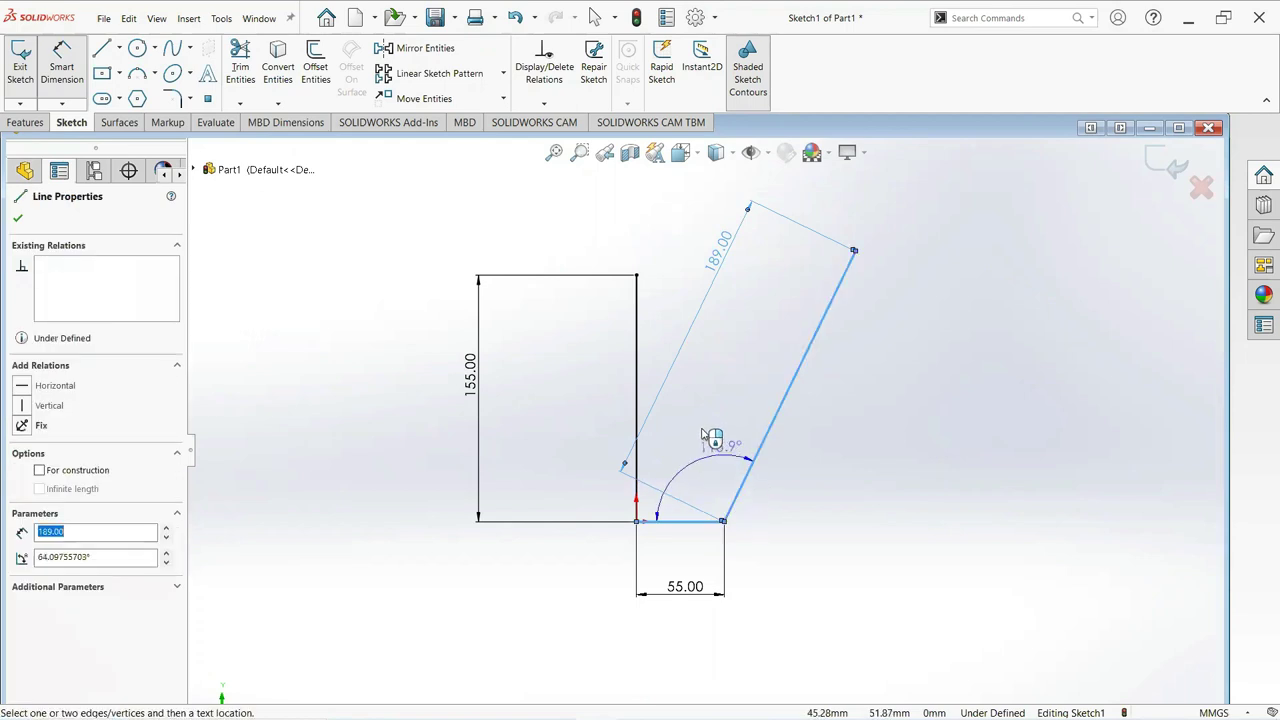
pyautogui.click(697, 424)
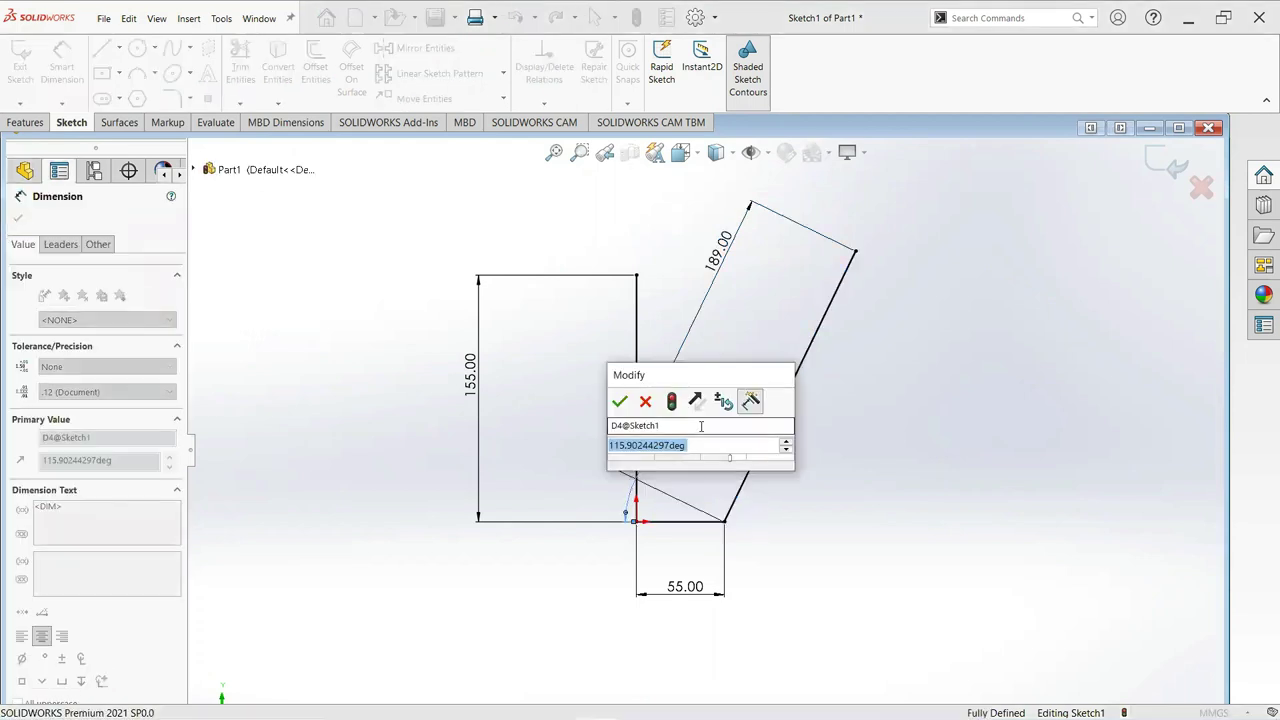
pyautogui.write('99')
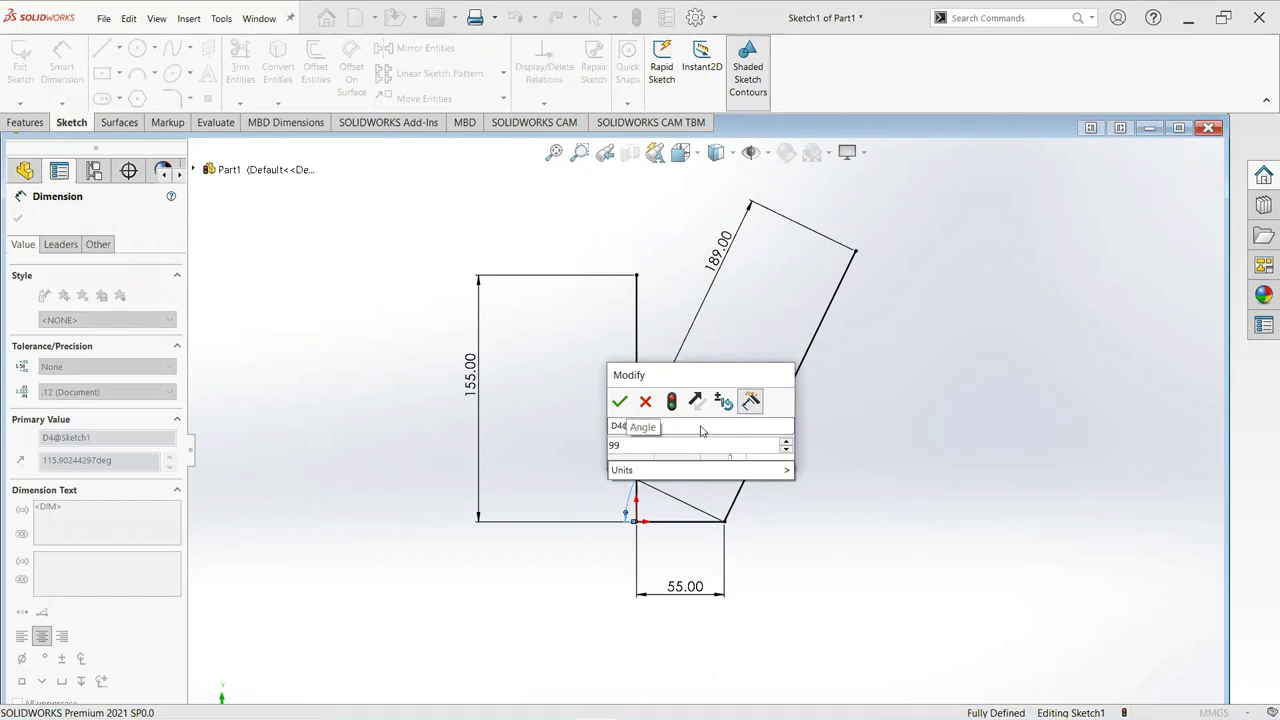
pyautogui.press('Return')
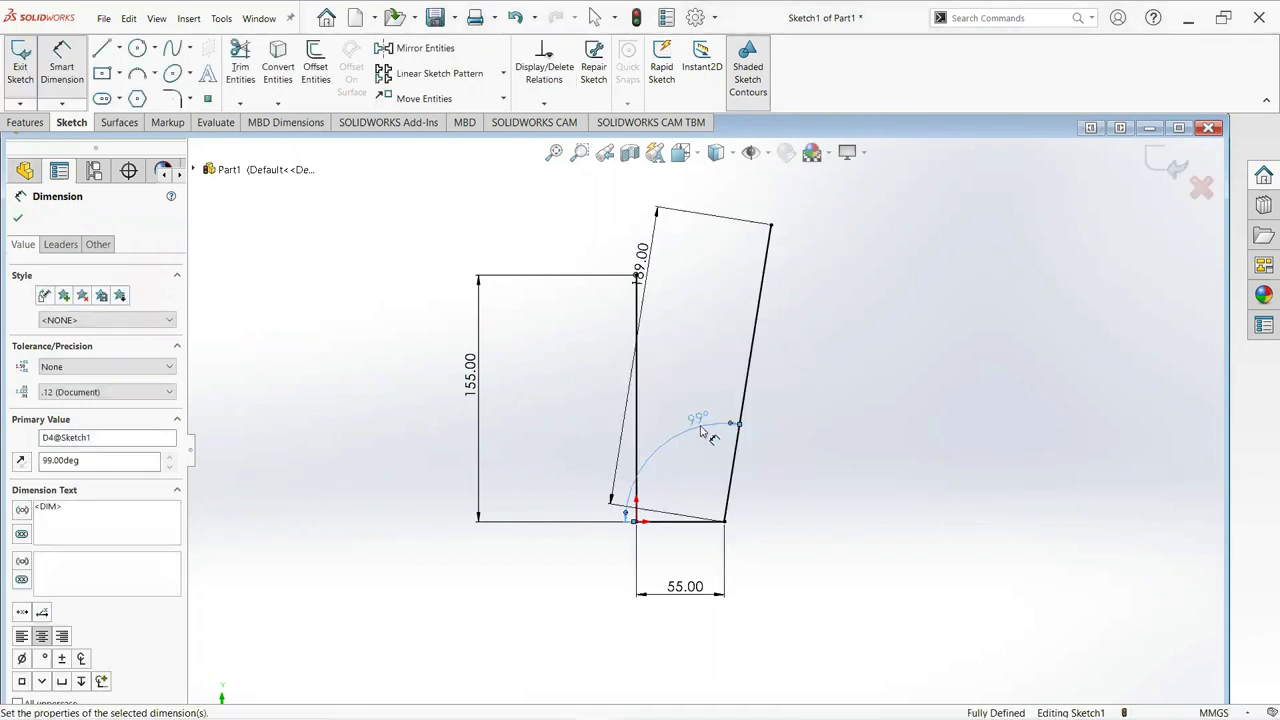
pyautogui.click(18, 219)
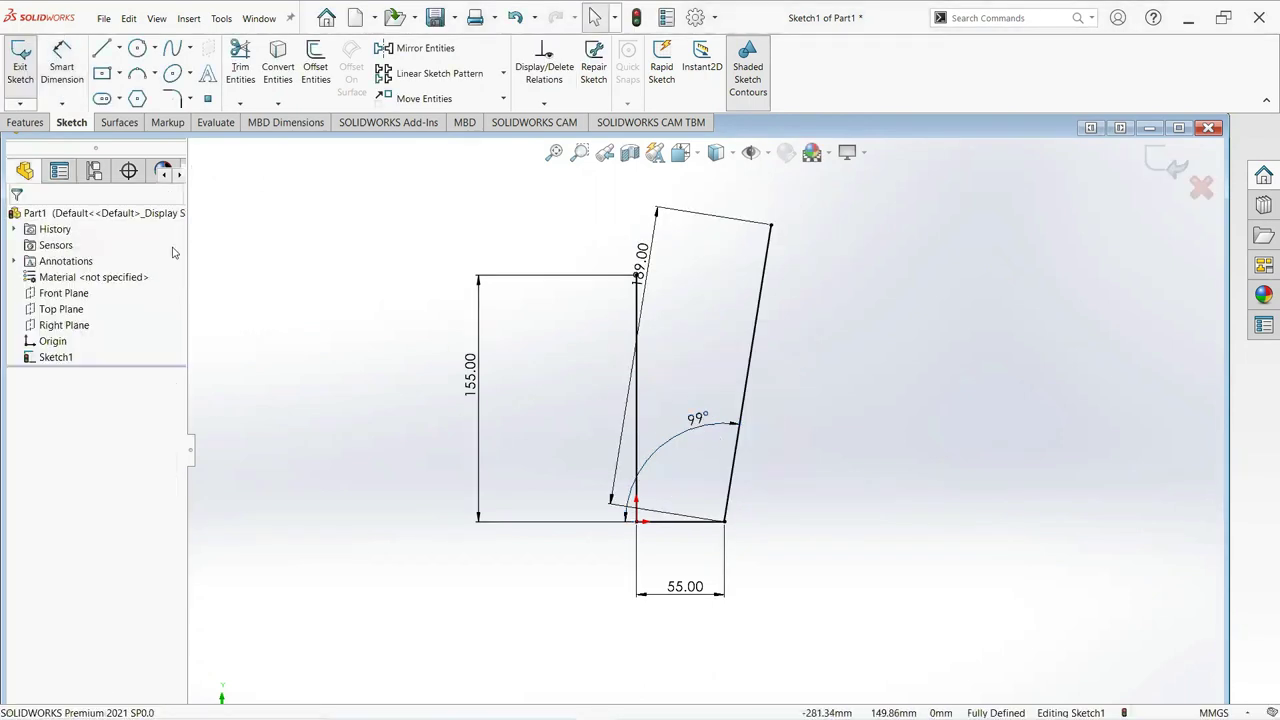
pyautogui.scroll(2, 705, 326)
pyautogui.scroll(-2, 687, 260)
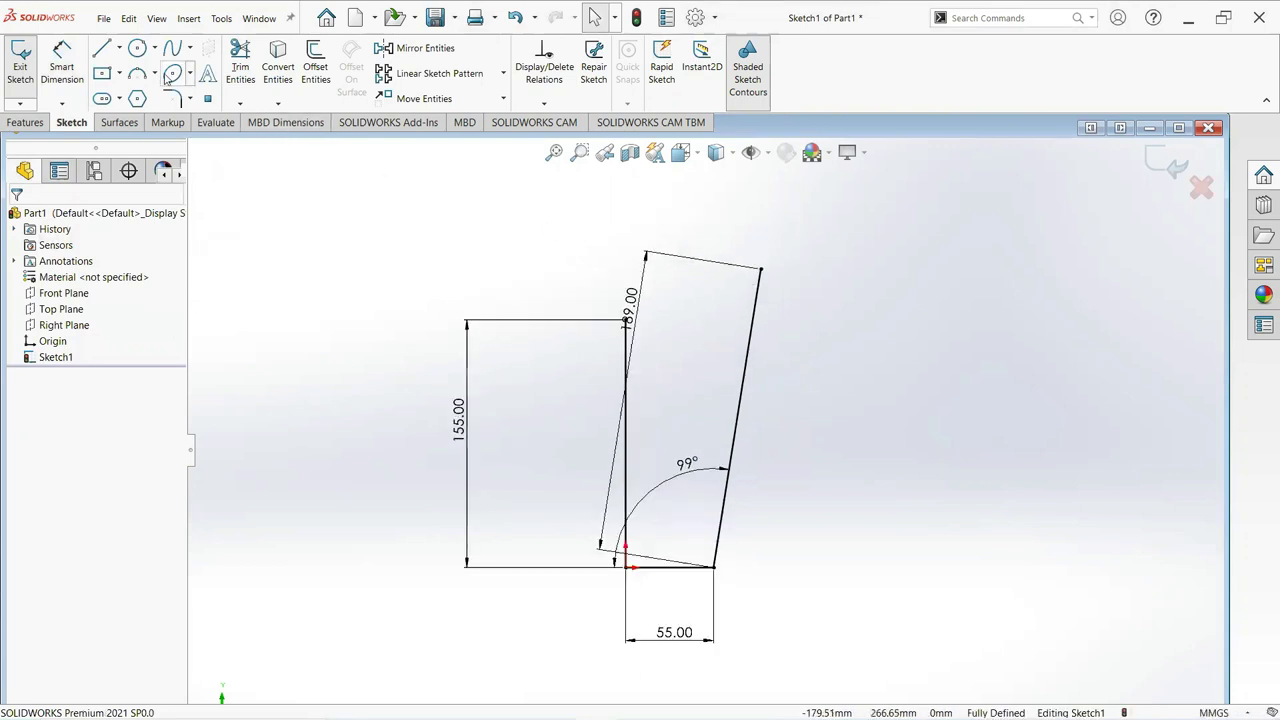
# Draw a three-point arc starting at the slanted wall's top.
pyautogui.click(155, 74)
pyautogui.click(171, 128)
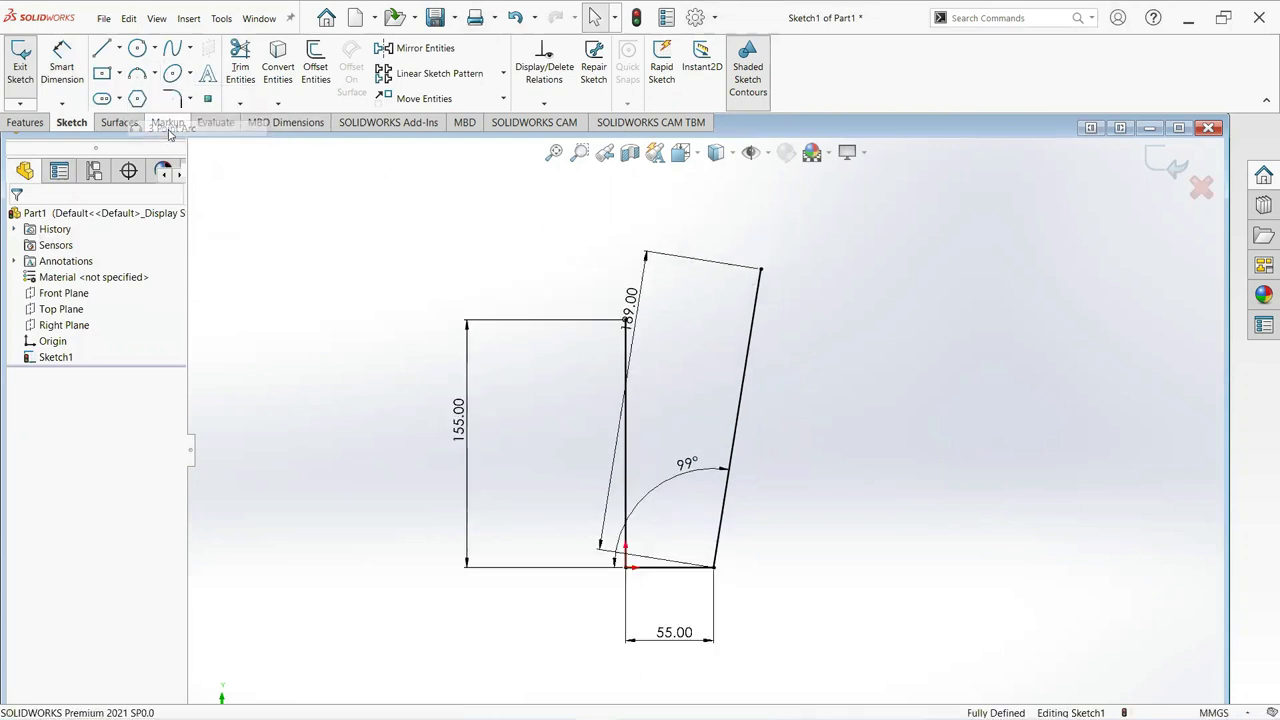
pyautogui.click(762, 269)
pyautogui.click(812, 287)
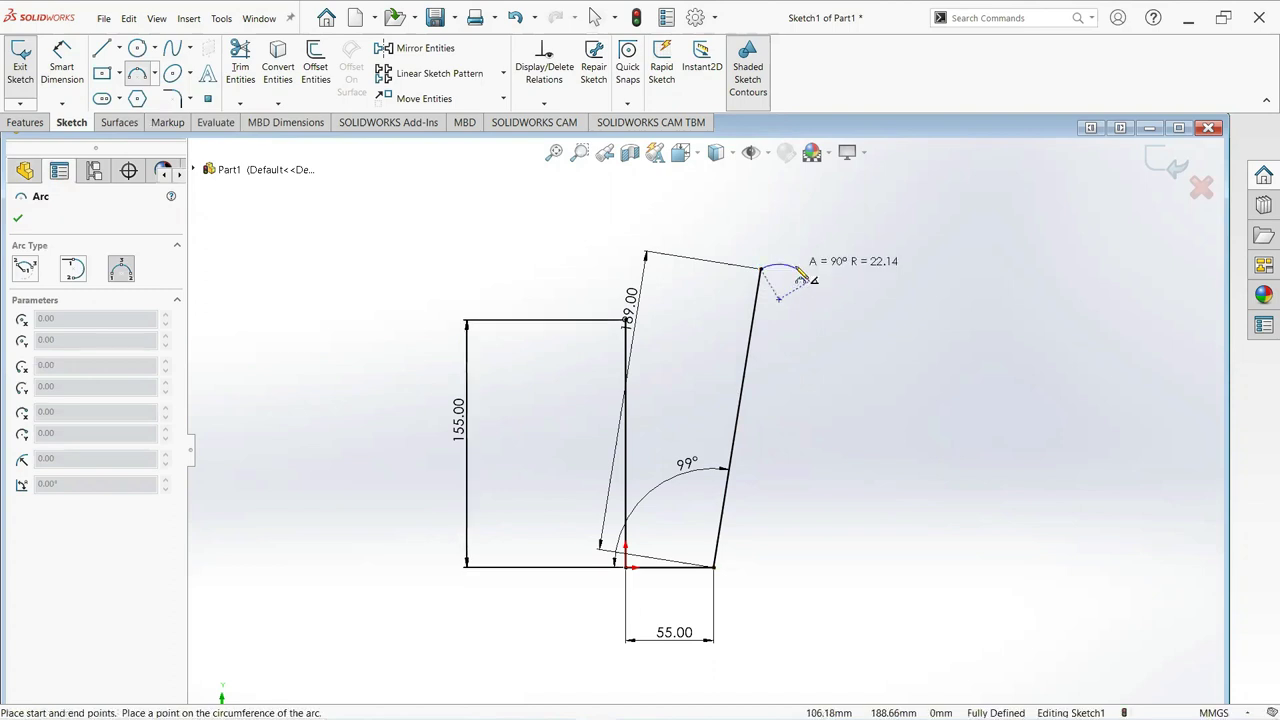
pyautogui.click(802, 280)
pyautogui.rightClick(800, 268)
pyautogui.click(845, 278)
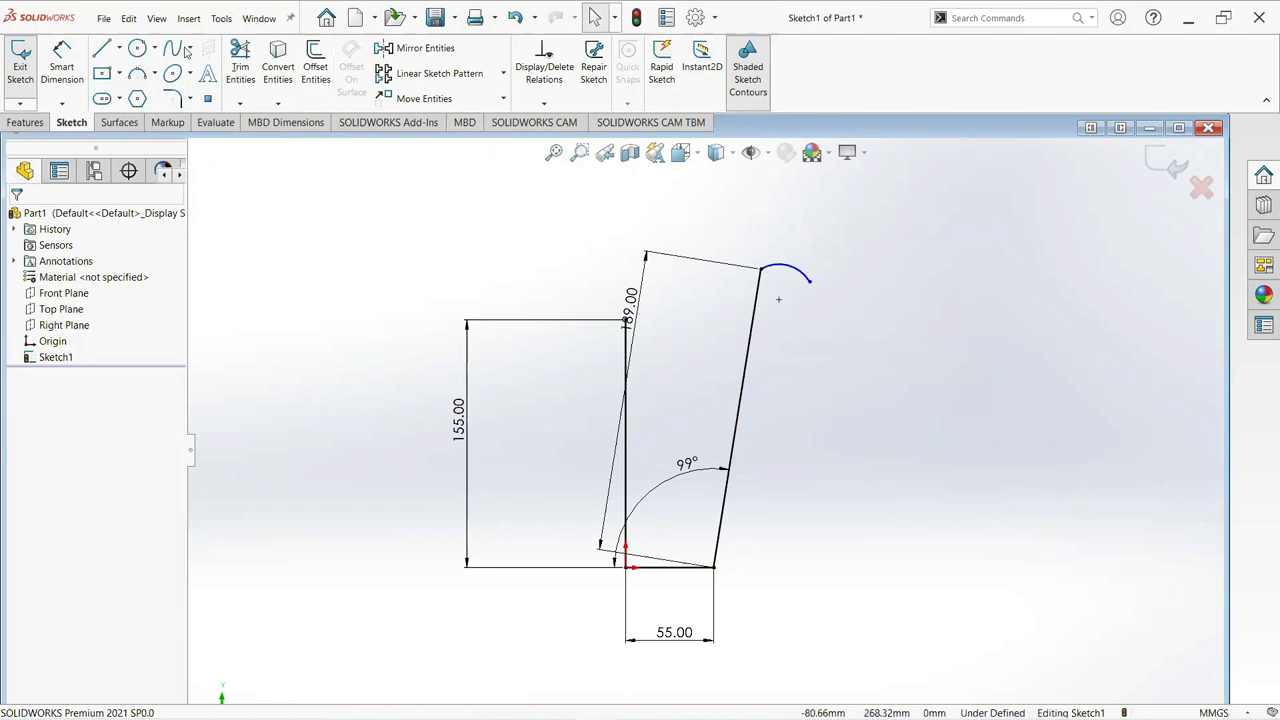
# Dimension the arc's horizontal width to 19.70.
pyautogui.click(64, 60)
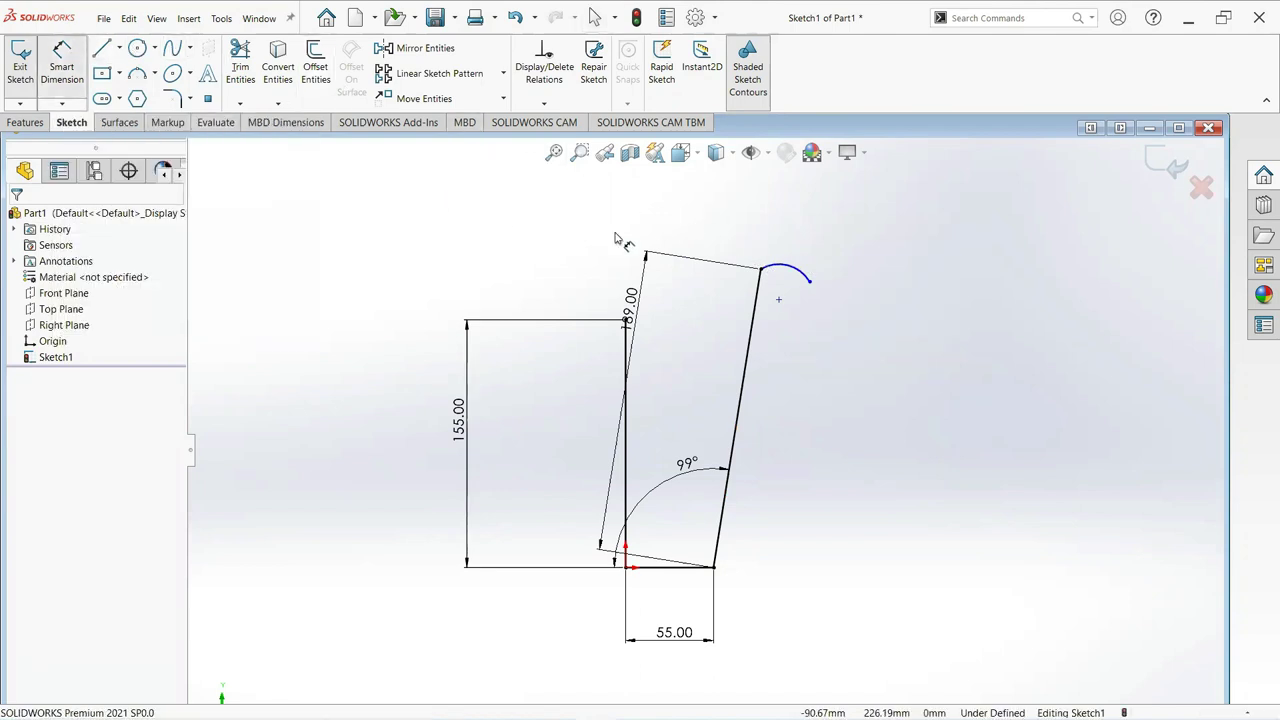
pyautogui.click(809, 280)
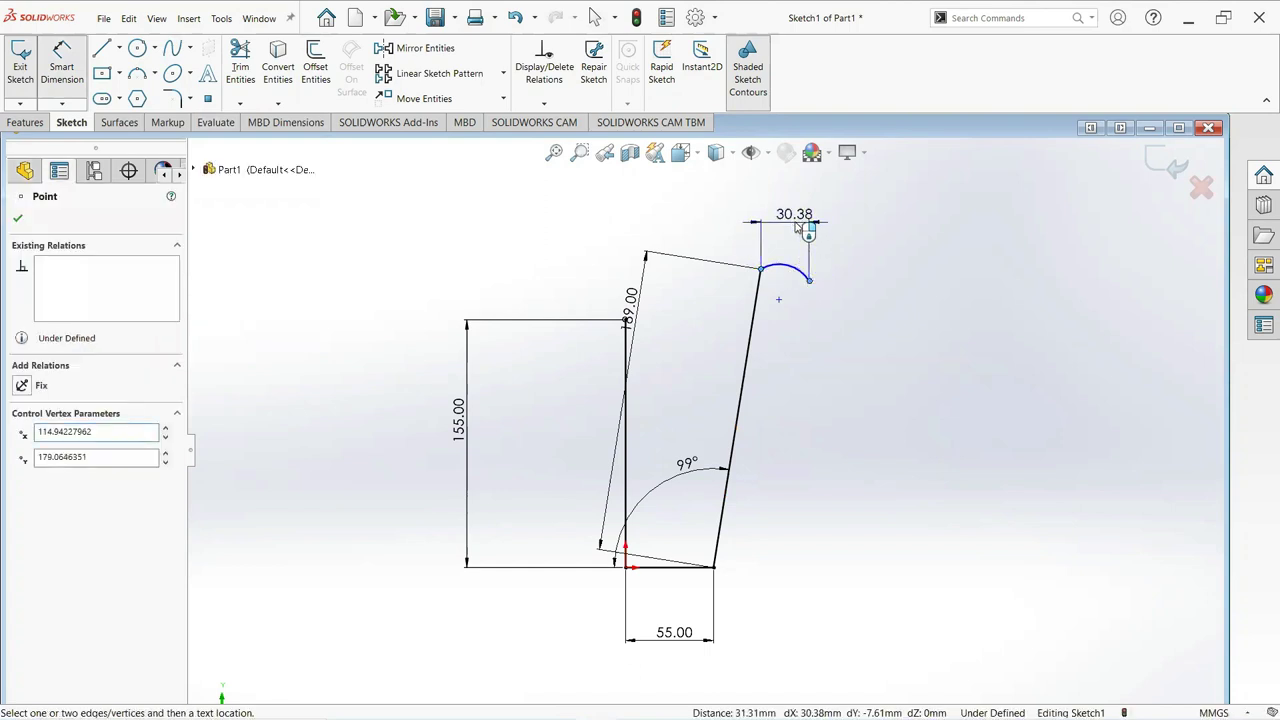
pyautogui.click(797, 227)
pyautogui.write('19')
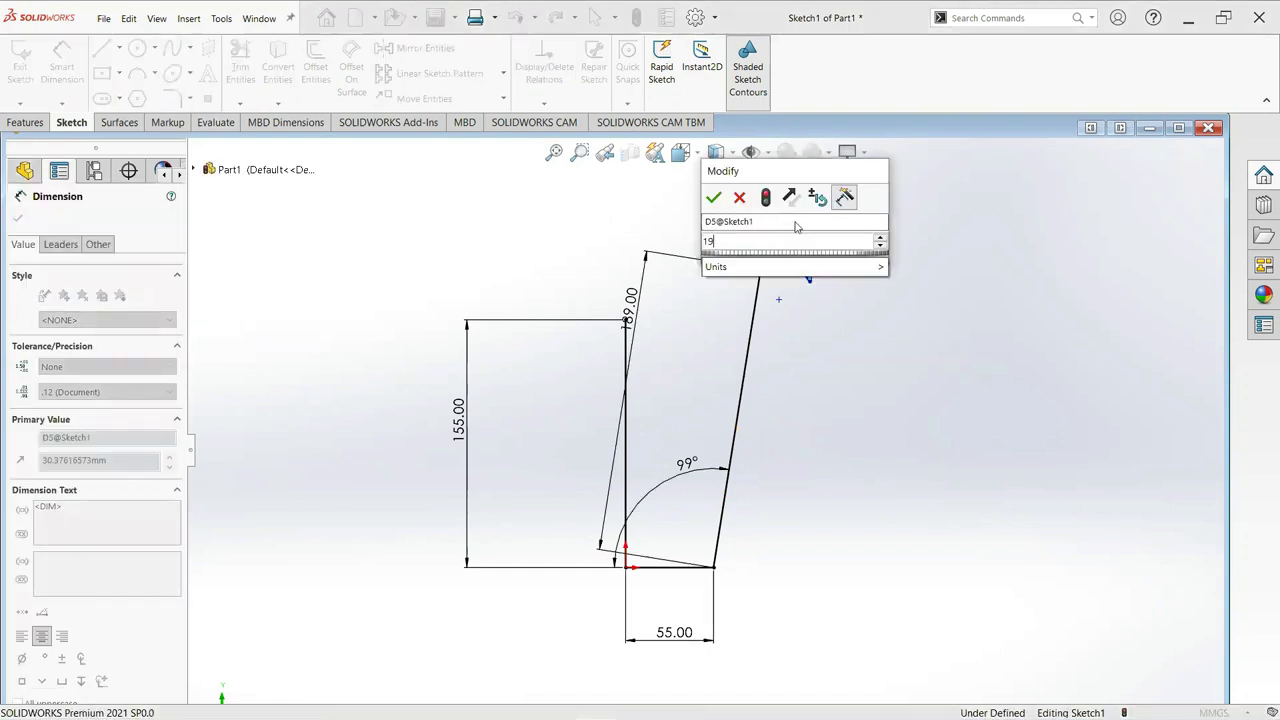
pyautogui.write('.7')
pyautogui.press('Return')
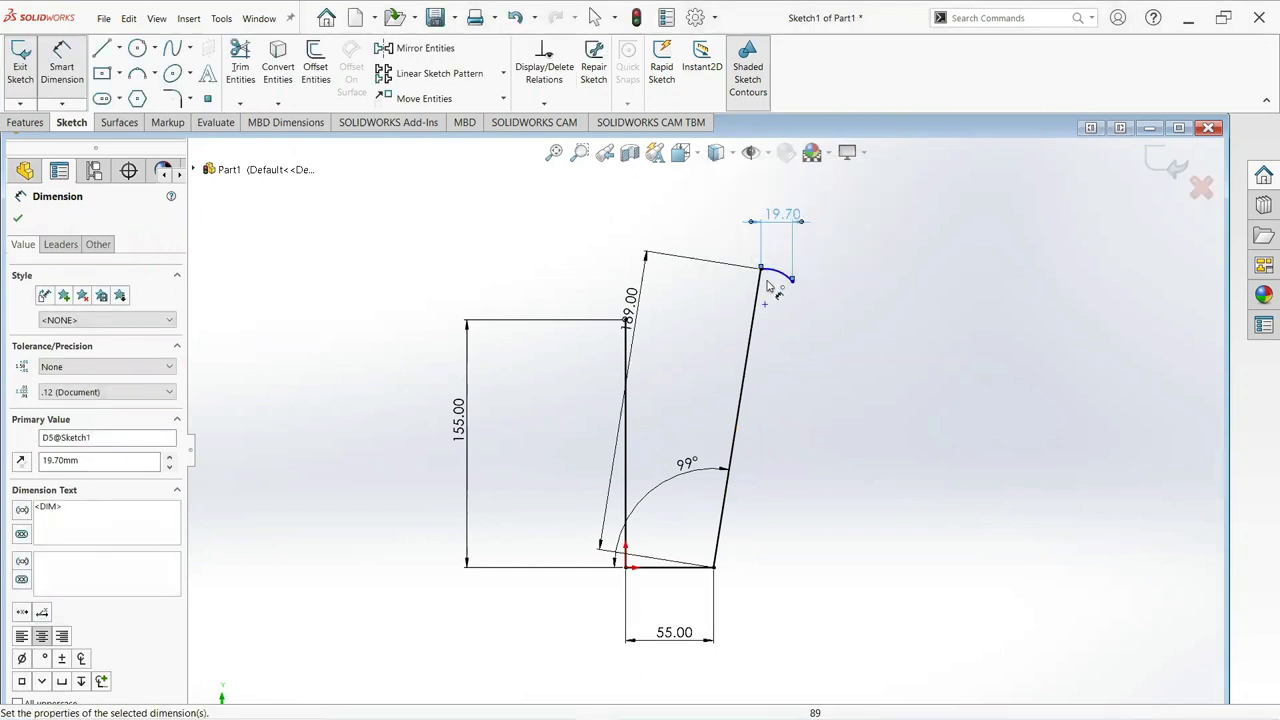
pyautogui.scroll(-2, 790, 284)
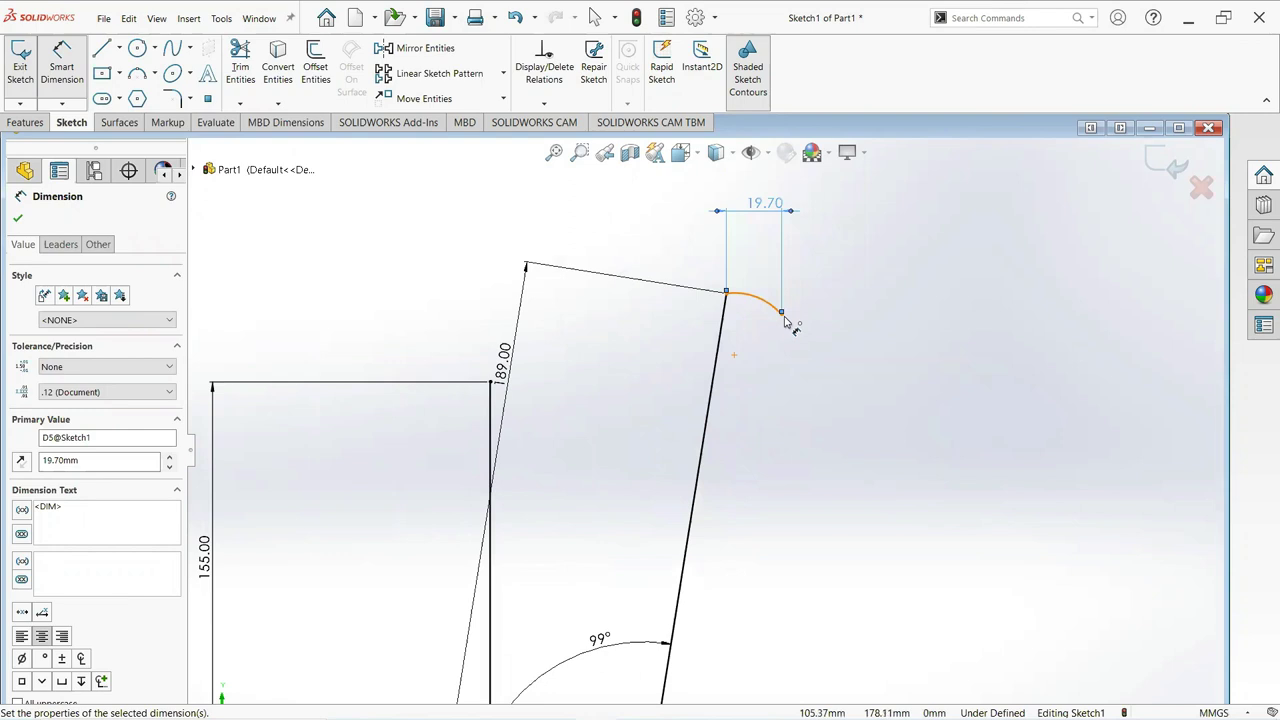
pyautogui.click(781, 313)
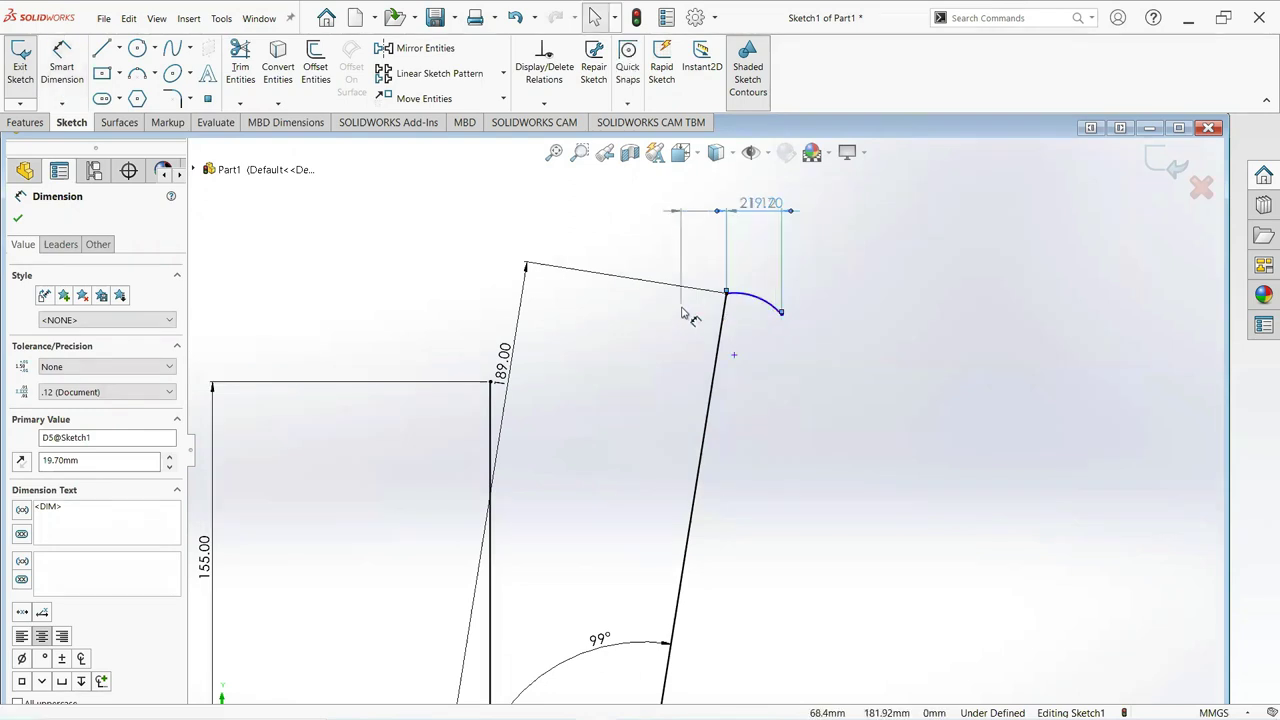
pyautogui.click(20, 220)
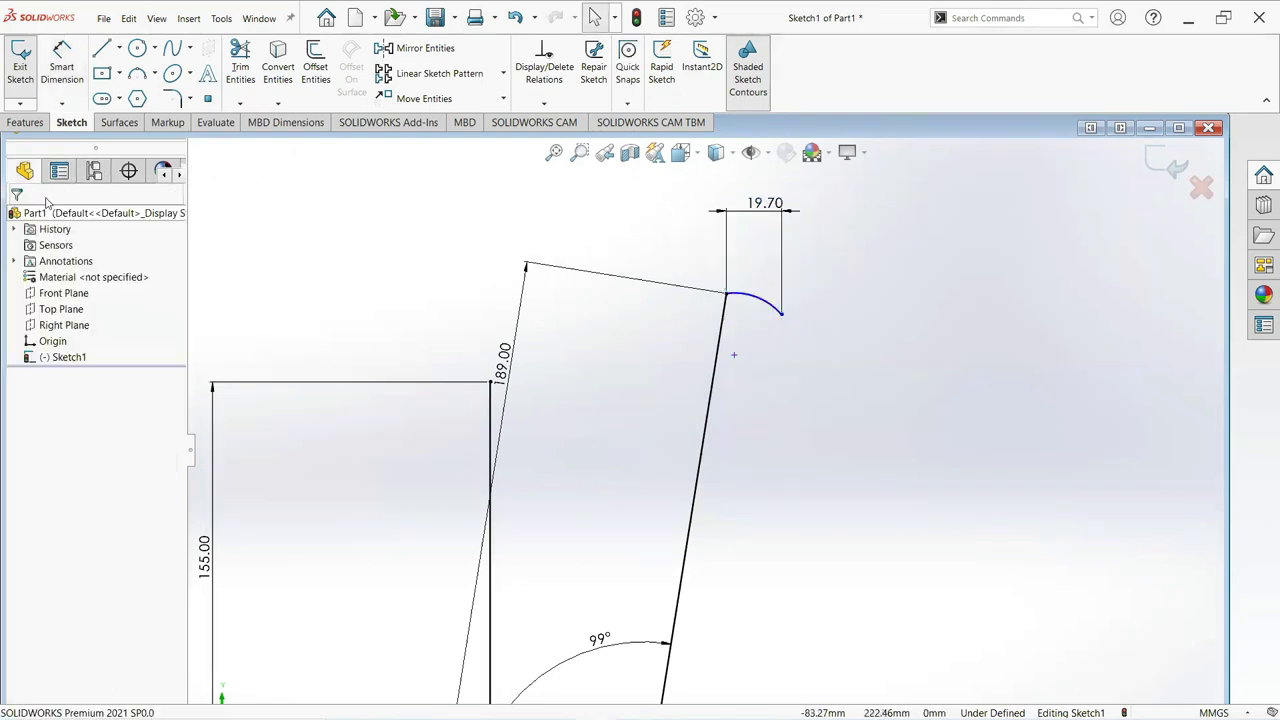
# Dimension the arc's vertical drop to 9.80 and its radius to 15.50.
pyautogui.click(61, 78)
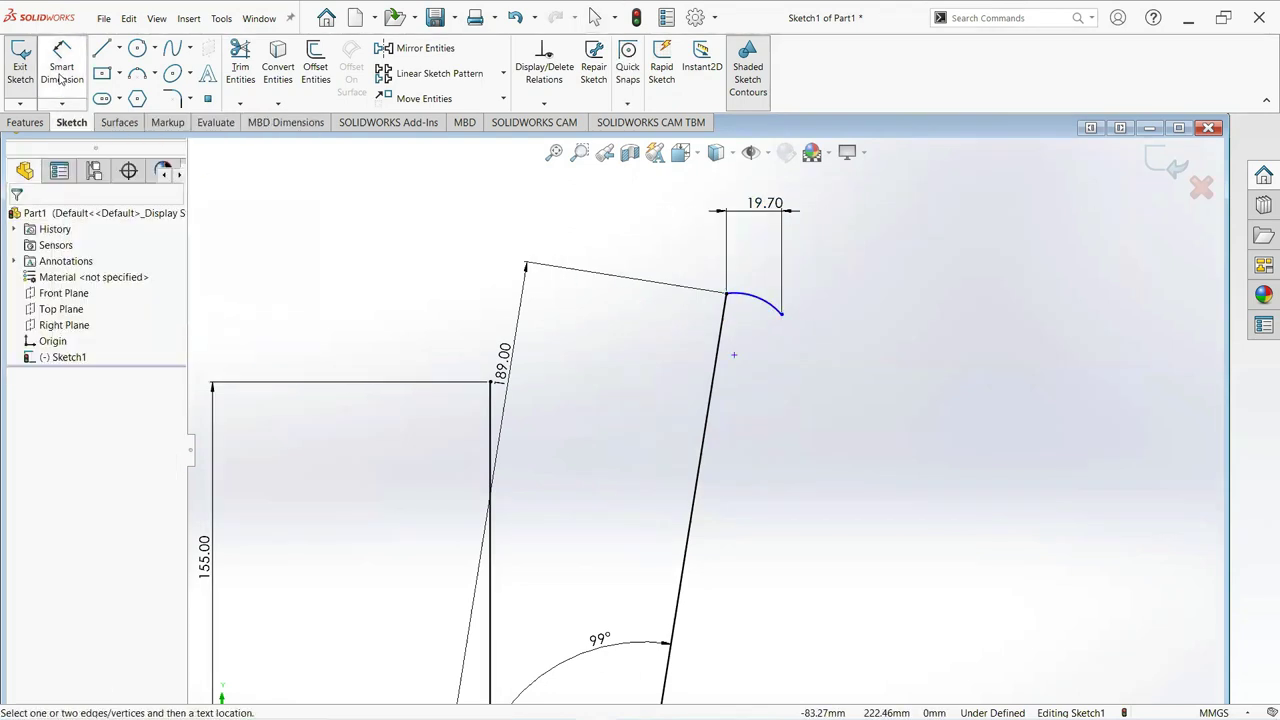
pyautogui.click(726, 294)
pyautogui.click(781, 313)
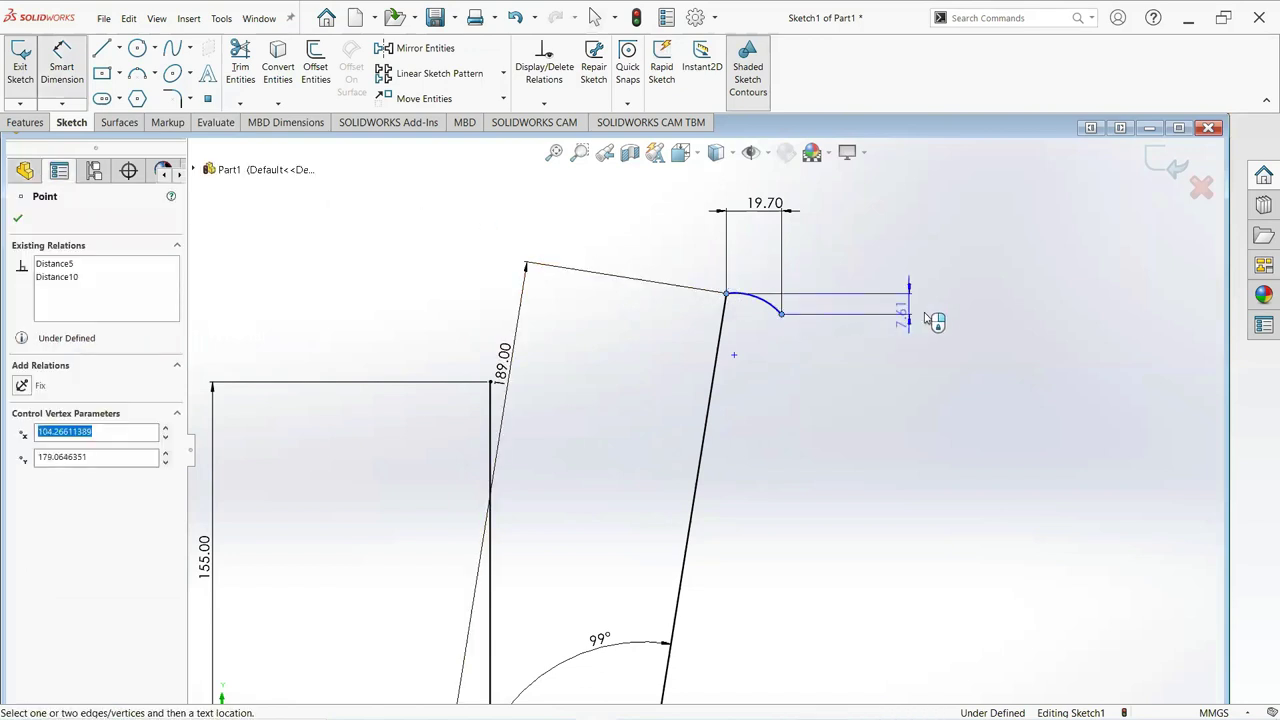
pyautogui.click(986, 316)
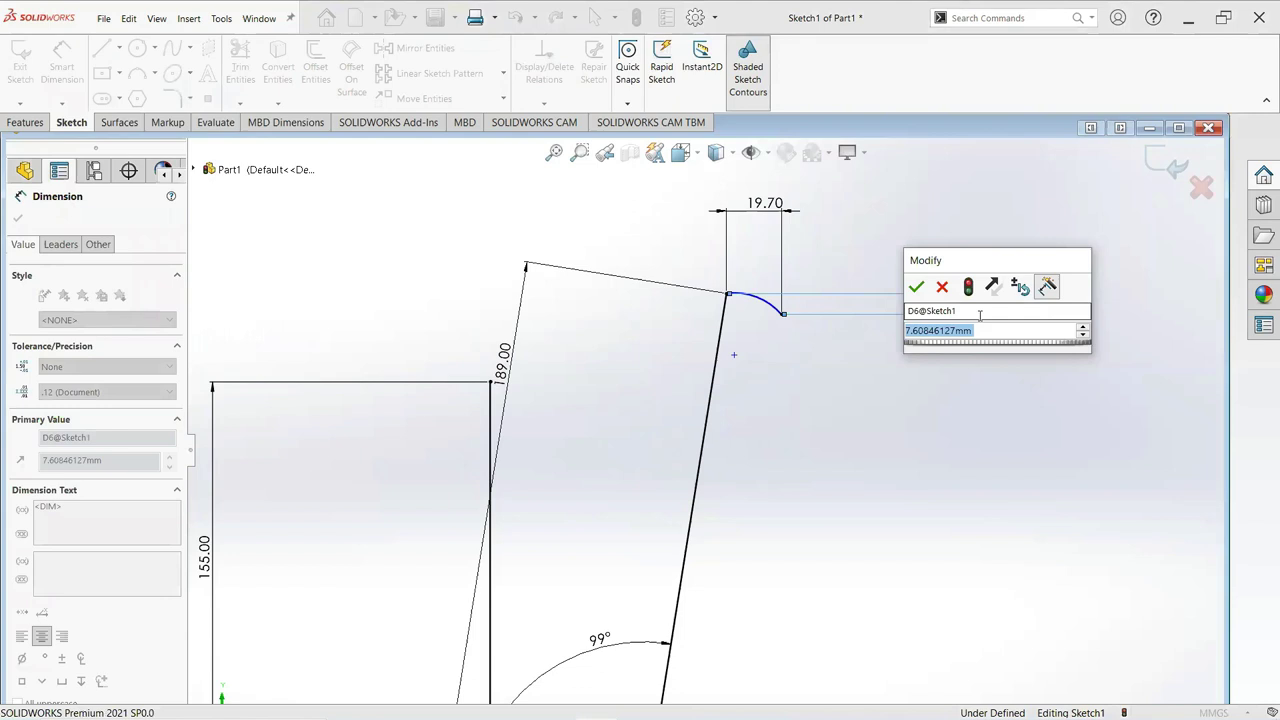
pyautogui.write('9.8')
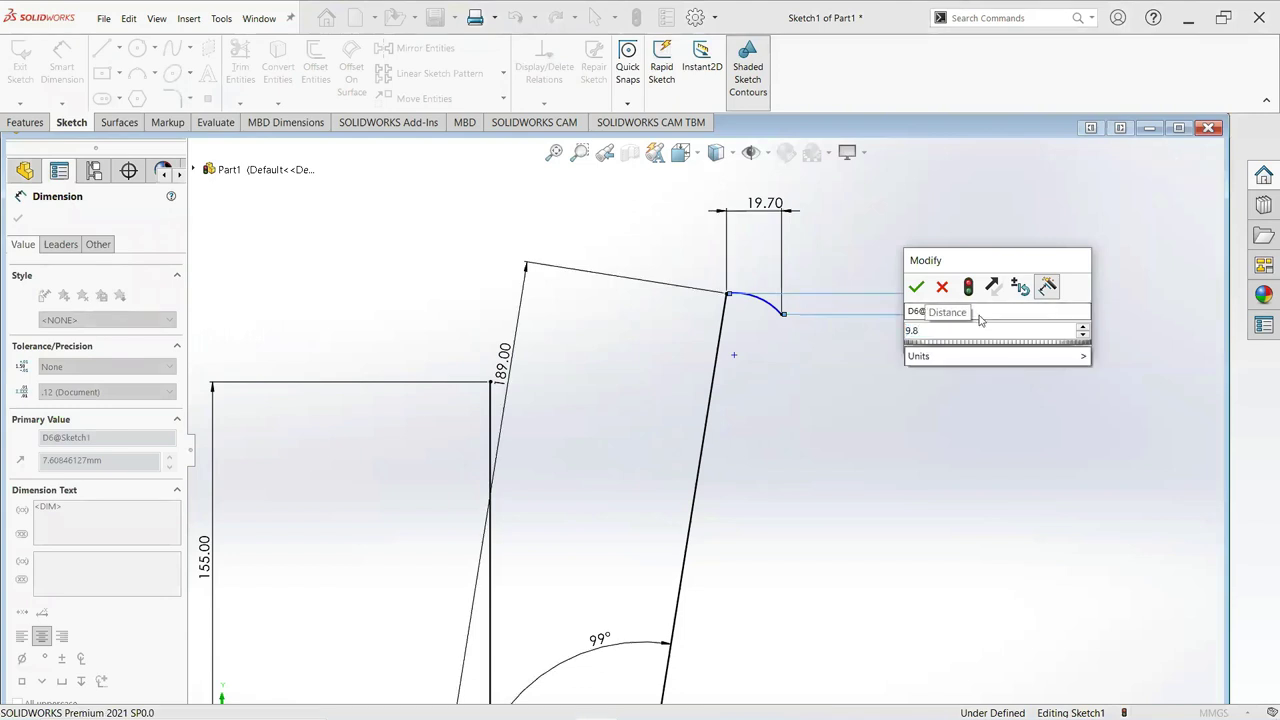
pyautogui.press('Return')
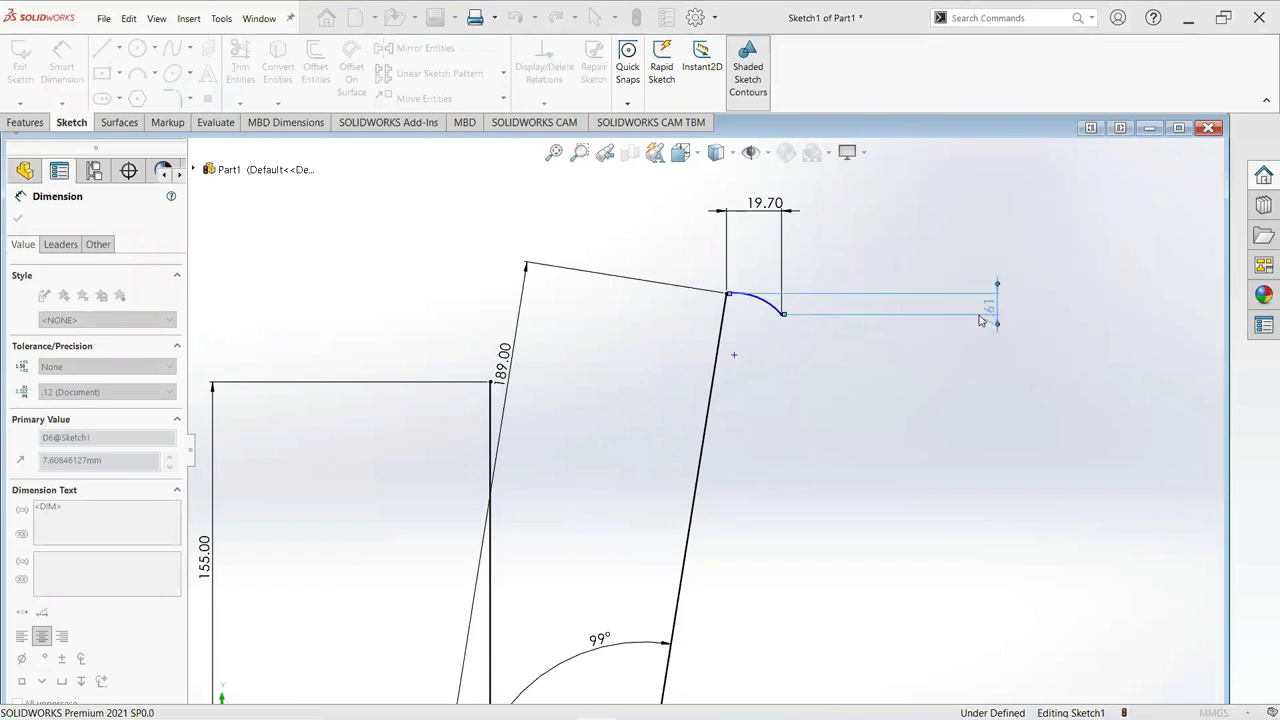
pyautogui.click(775, 314)
pyautogui.click(863, 250)
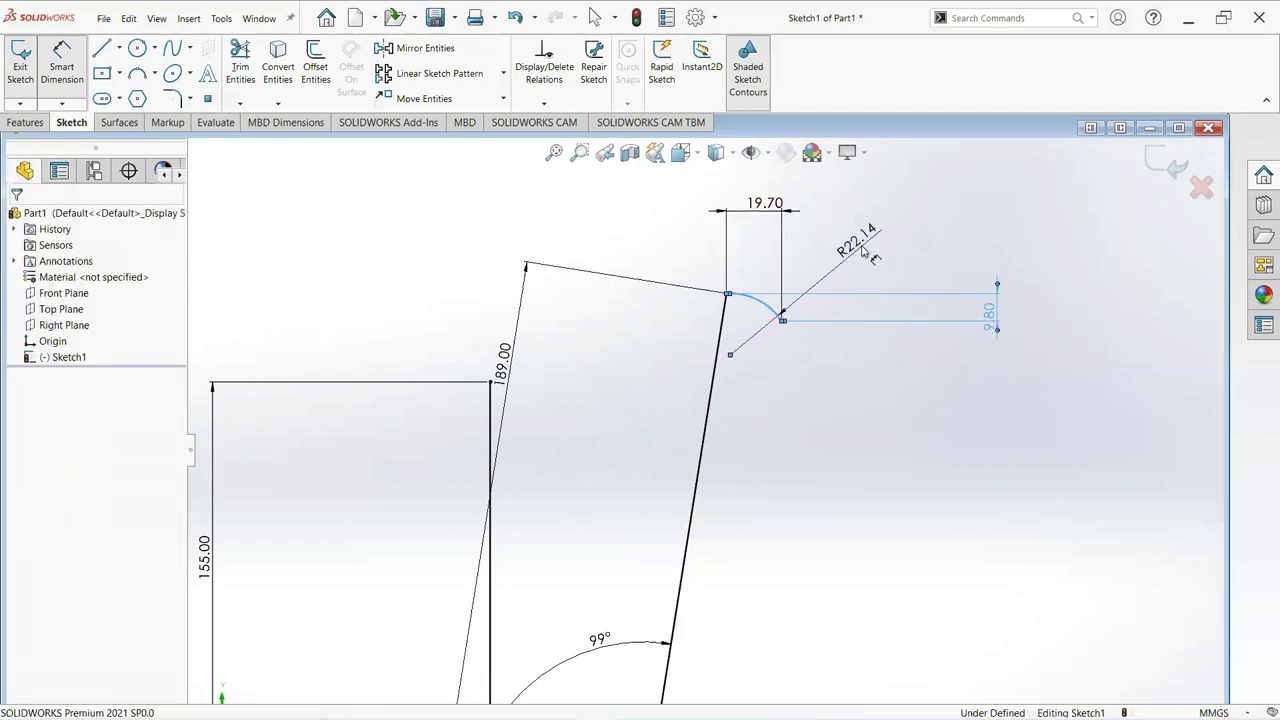
pyautogui.write('15.5')
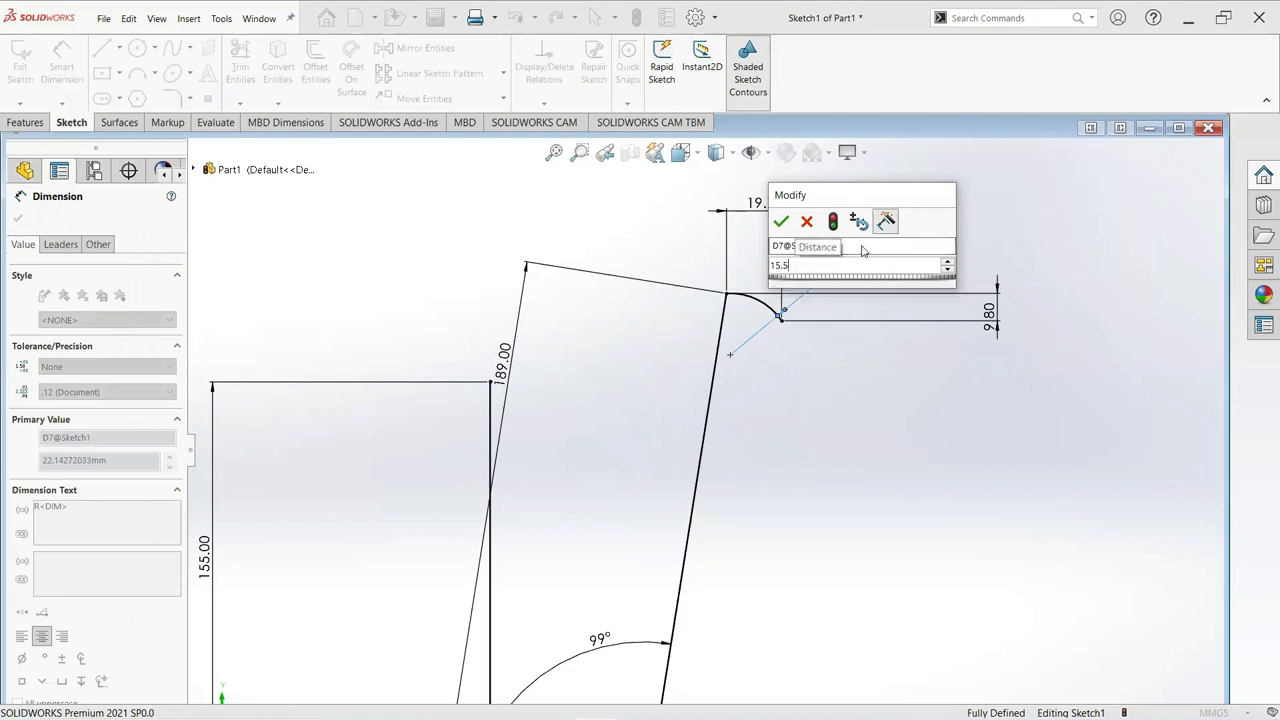
pyautogui.press('Escape')
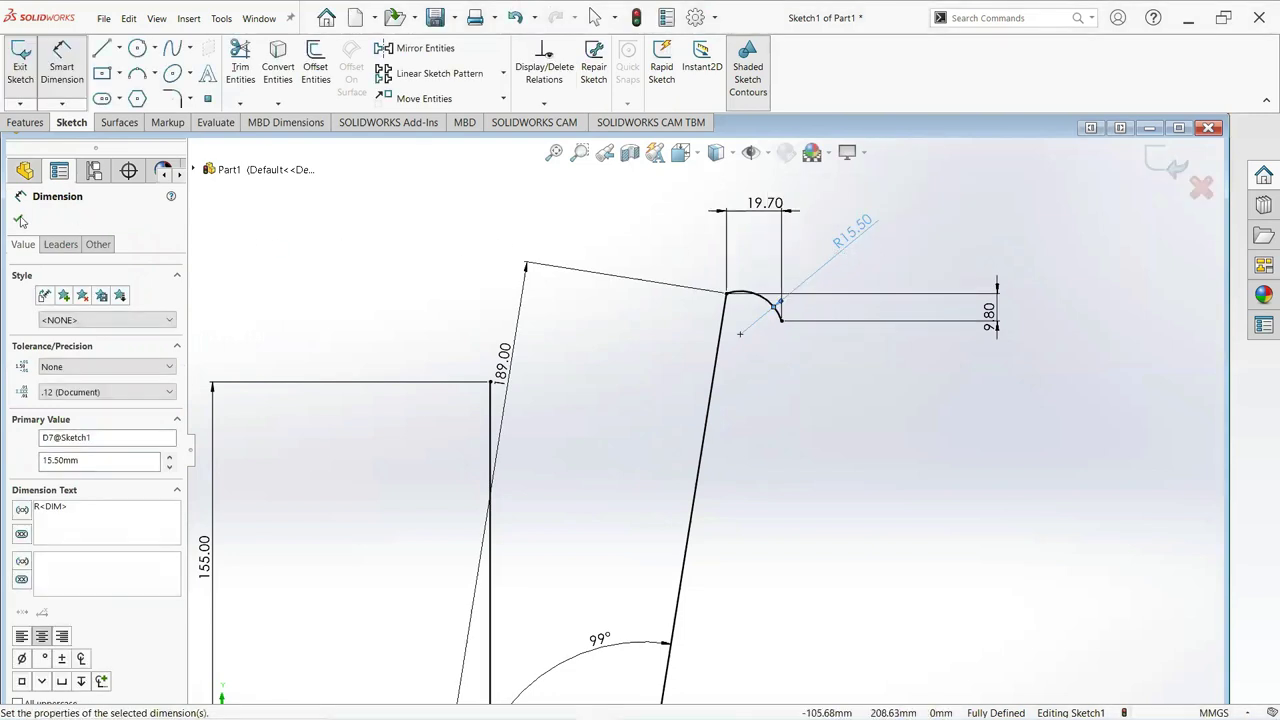
# Delete the 55 mm horizontal bottom line, confirming despite its dimensions.
pyautogui.click(20, 221)
pyautogui.scroll(5, 594, 503)
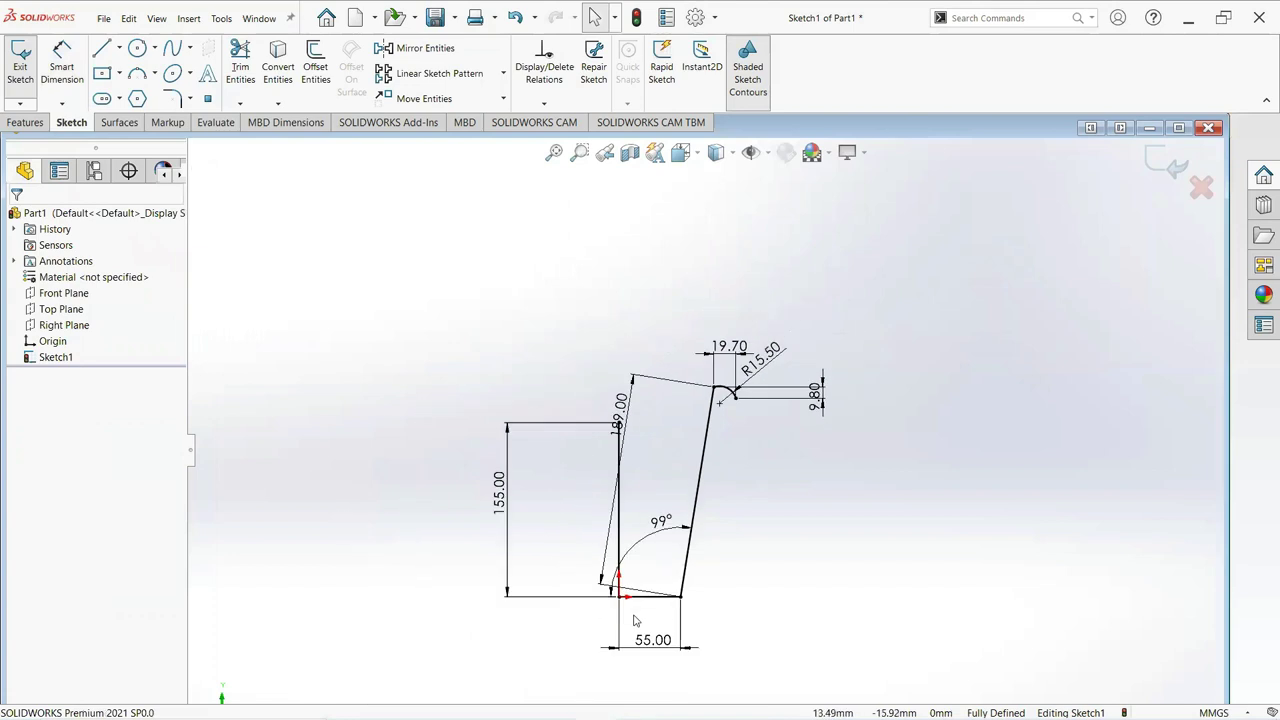
pyautogui.scroll(-3, 658, 592)
pyautogui.click(664, 557)
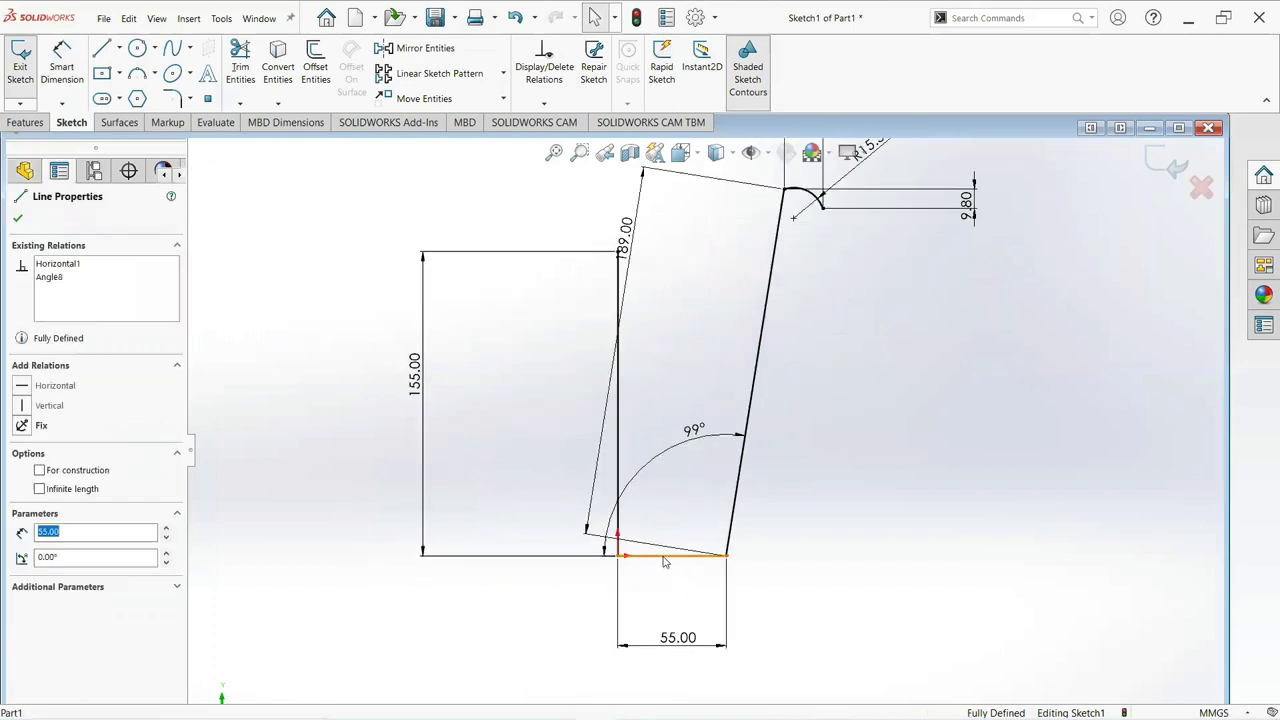
pyautogui.rightClick(665, 556)
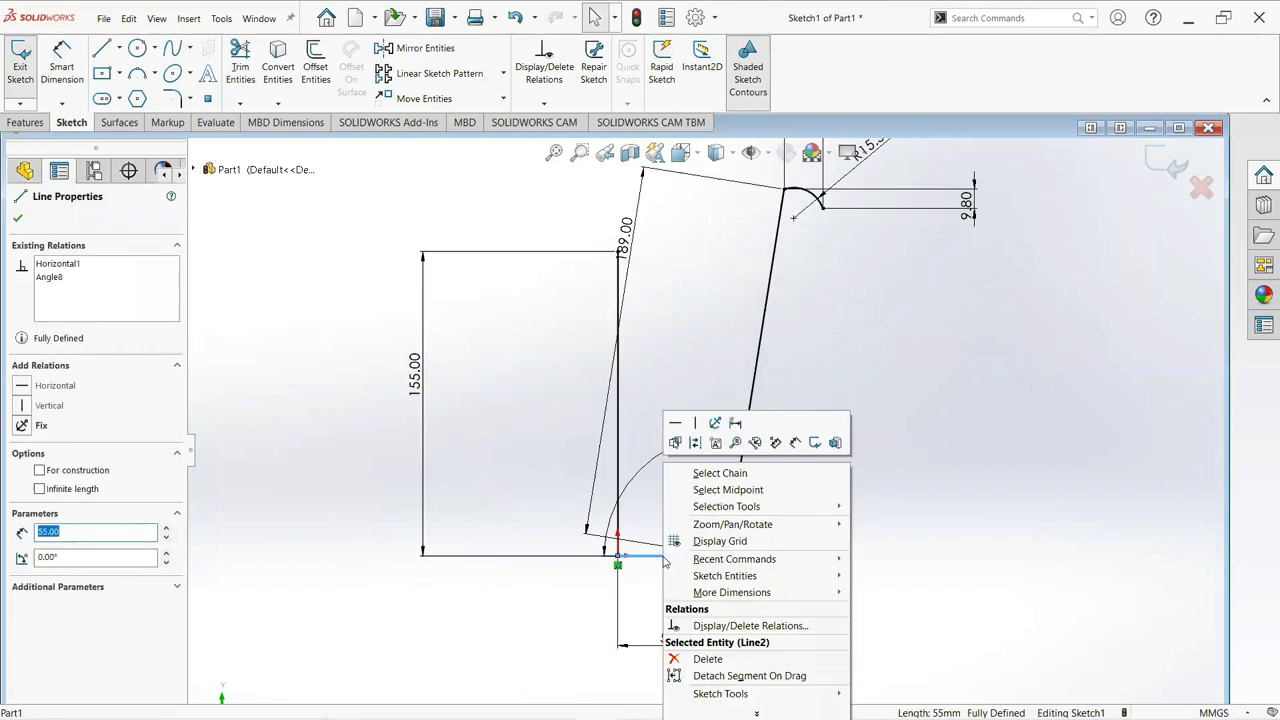
pyautogui.click(707, 659)
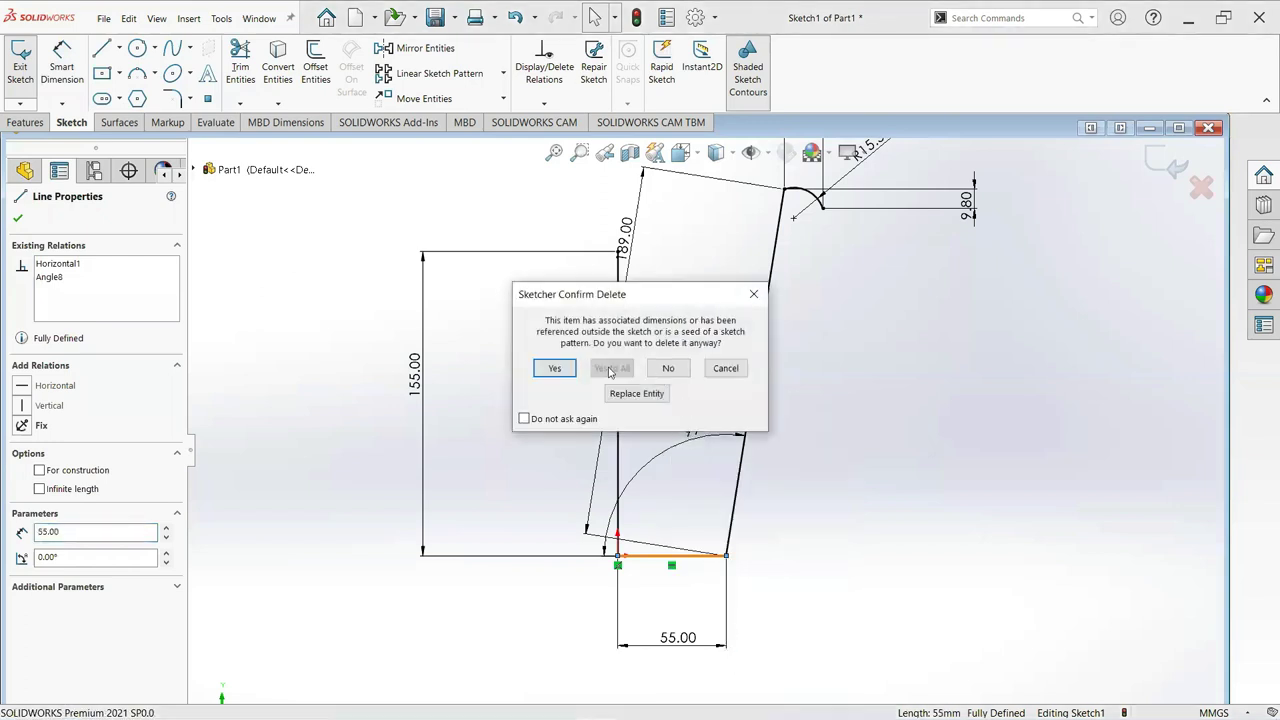
pyautogui.click(554, 367)
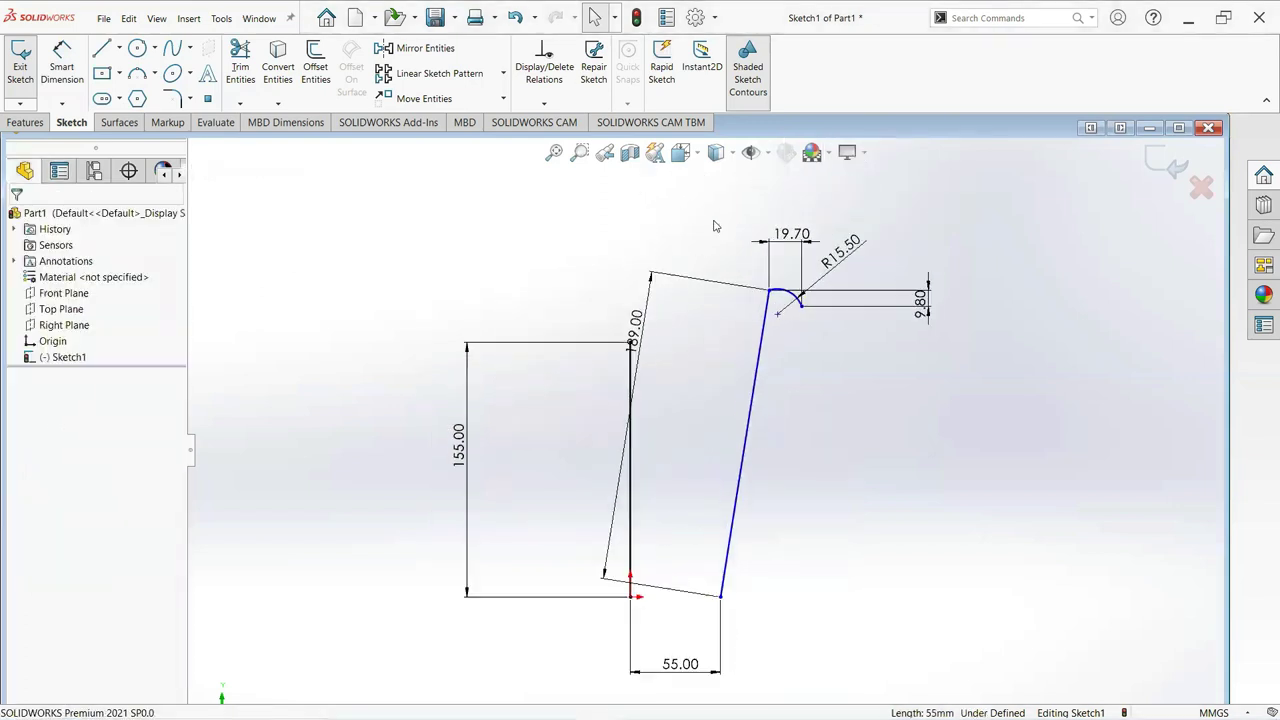
# Revolve the slanted wall and rim profile 360° about the vertical line into Surface-Revolve1.
pyautogui.click(119, 122)
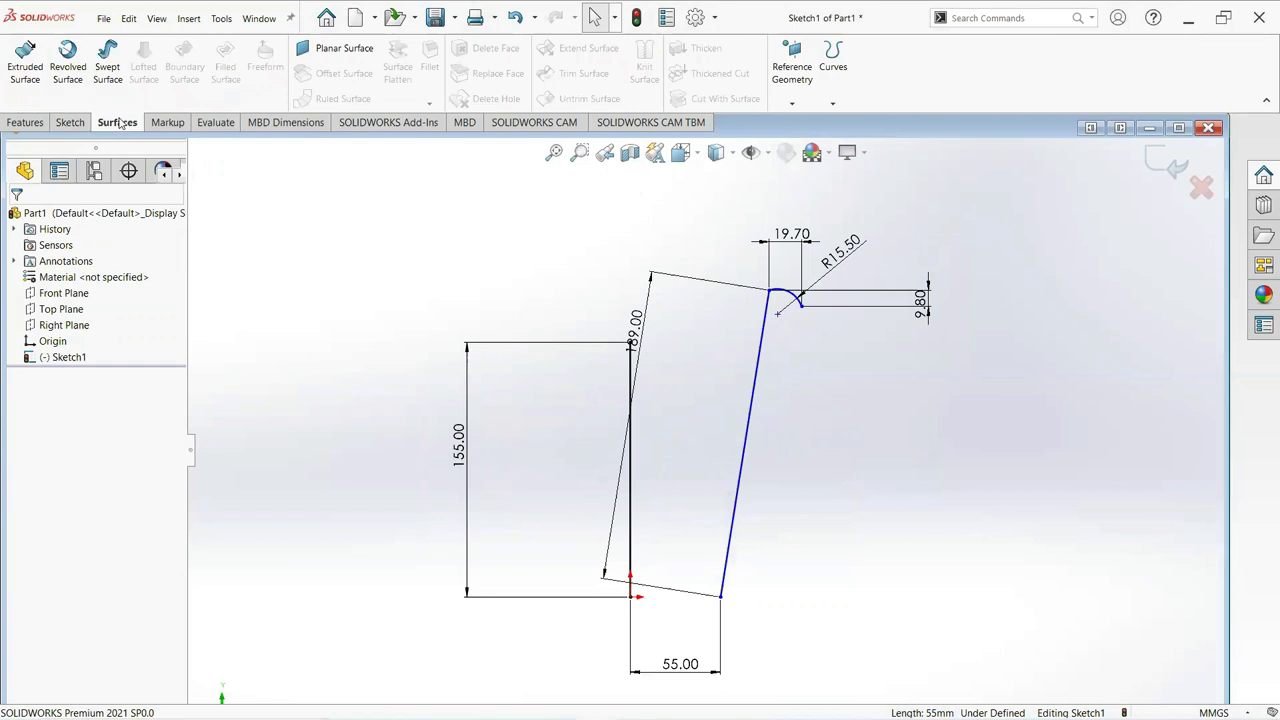
pyautogui.click(71, 78)
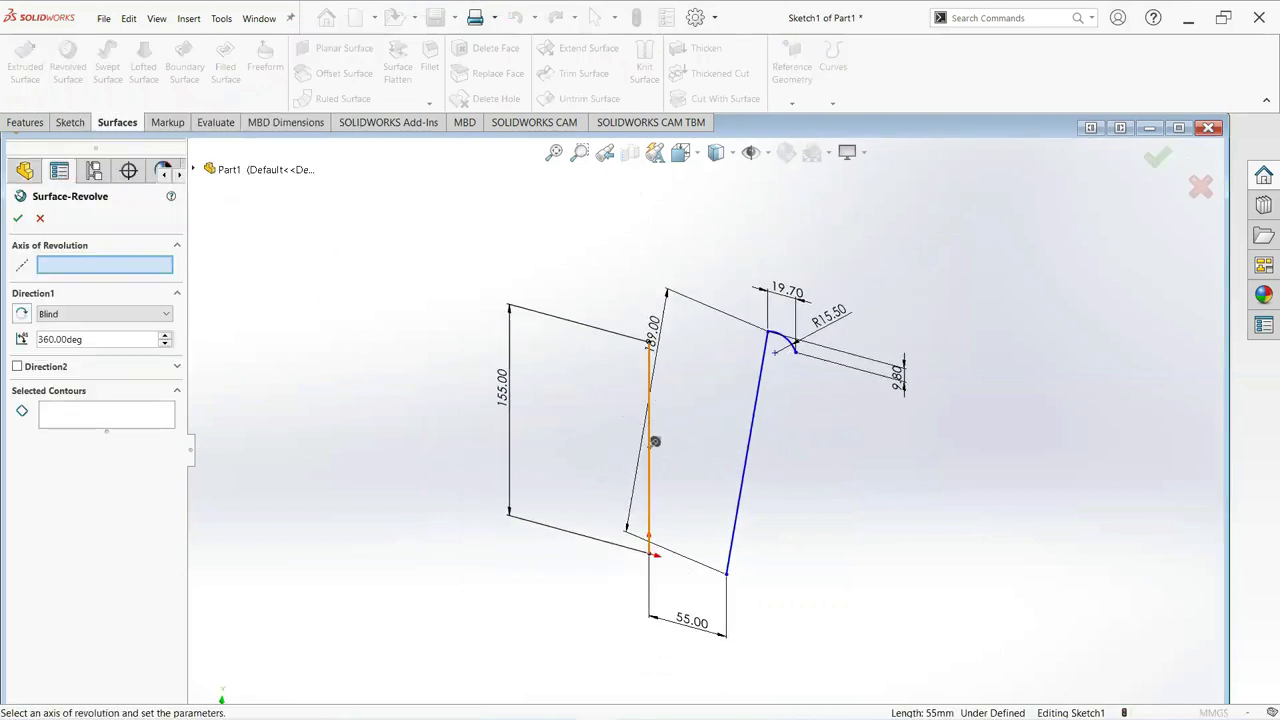
pyautogui.click(649, 400)
pyautogui.rightClick(118, 421)
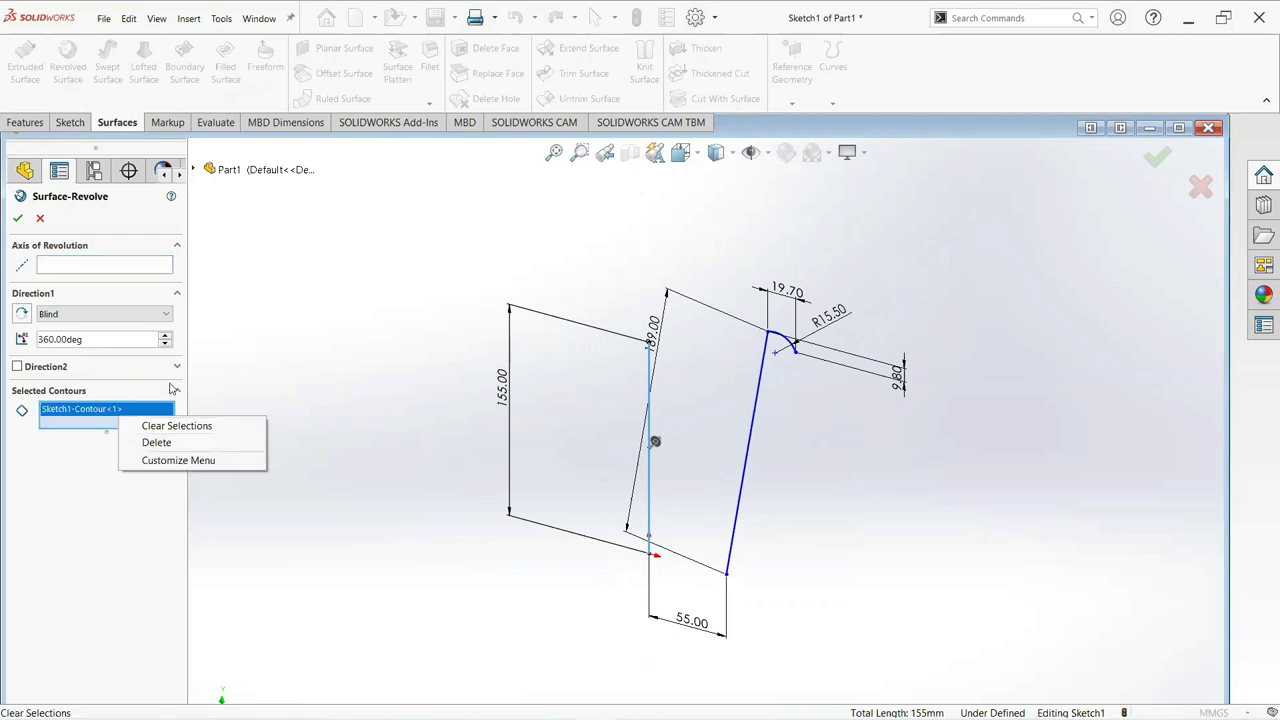
pyautogui.click(150, 426)
pyautogui.click(651, 384)
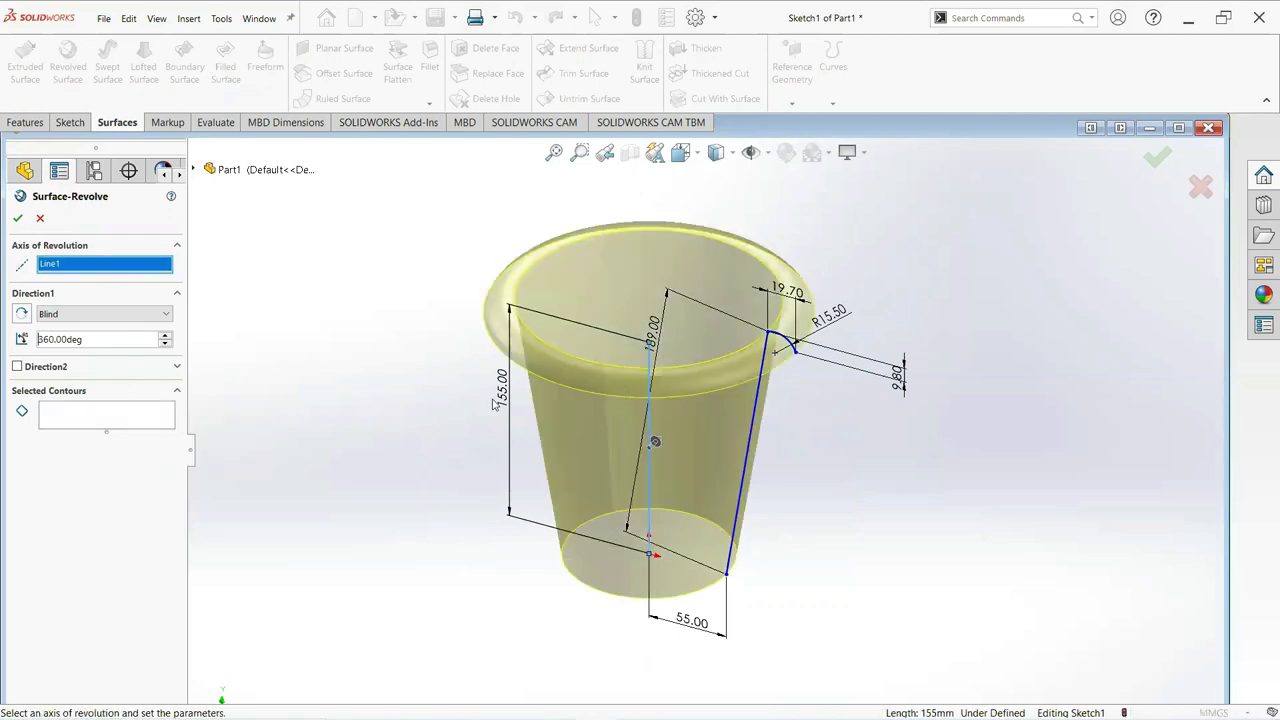
pyautogui.click(141, 425)
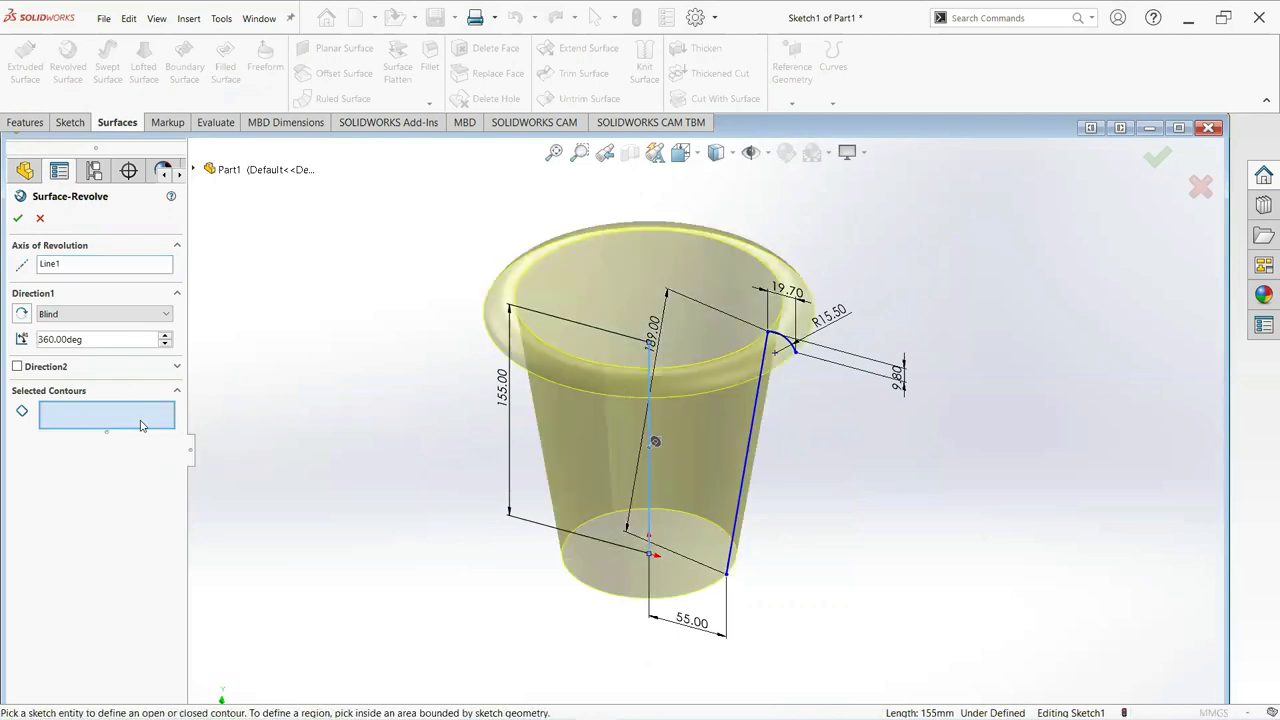
pyautogui.click(753, 394)
pyautogui.moveTo(530, 417)
pyautogui.mouseDown(button='middle')
pyautogui.moveTo(586, 337)
pyautogui.moveTo(540, 364)
pyautogui.mouseUp(button='middle')
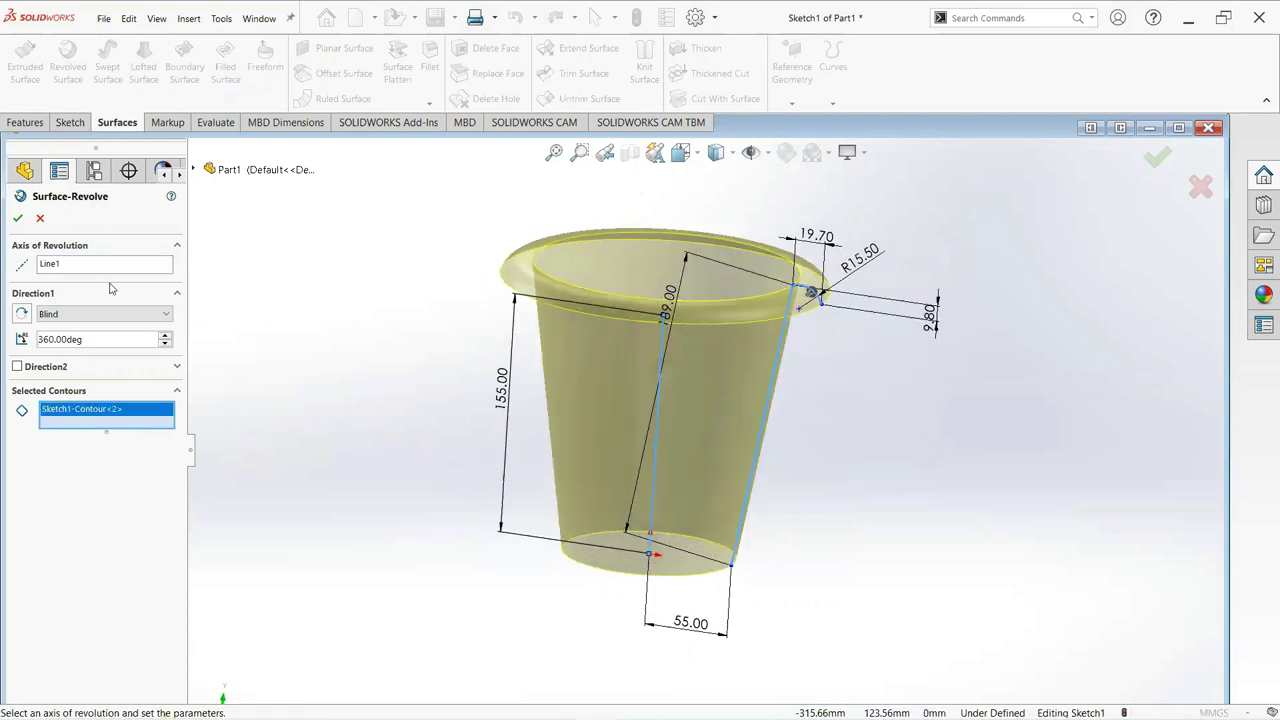
pyautogui.click(17, 218)
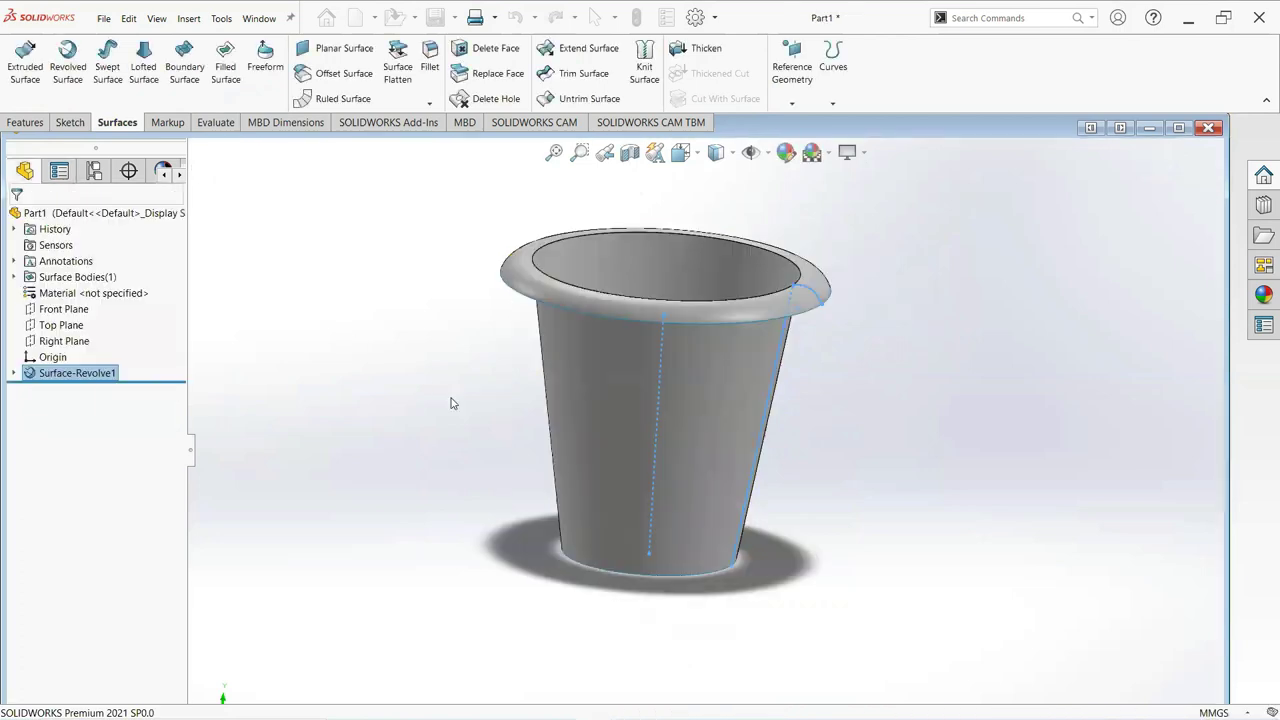
# Fill the cup's circular bottom edge with a Surface-Fill1 patch.
pyautogui.moveTo(452, 388)
pyautogui.mouseDown(button='middle')
pyautogui.moveTo(551, 326)
pyautogui.moveTo(489, 374)
pyautogui.moveTo(974, 480)
pyautogui.mouseUp(button='middle')
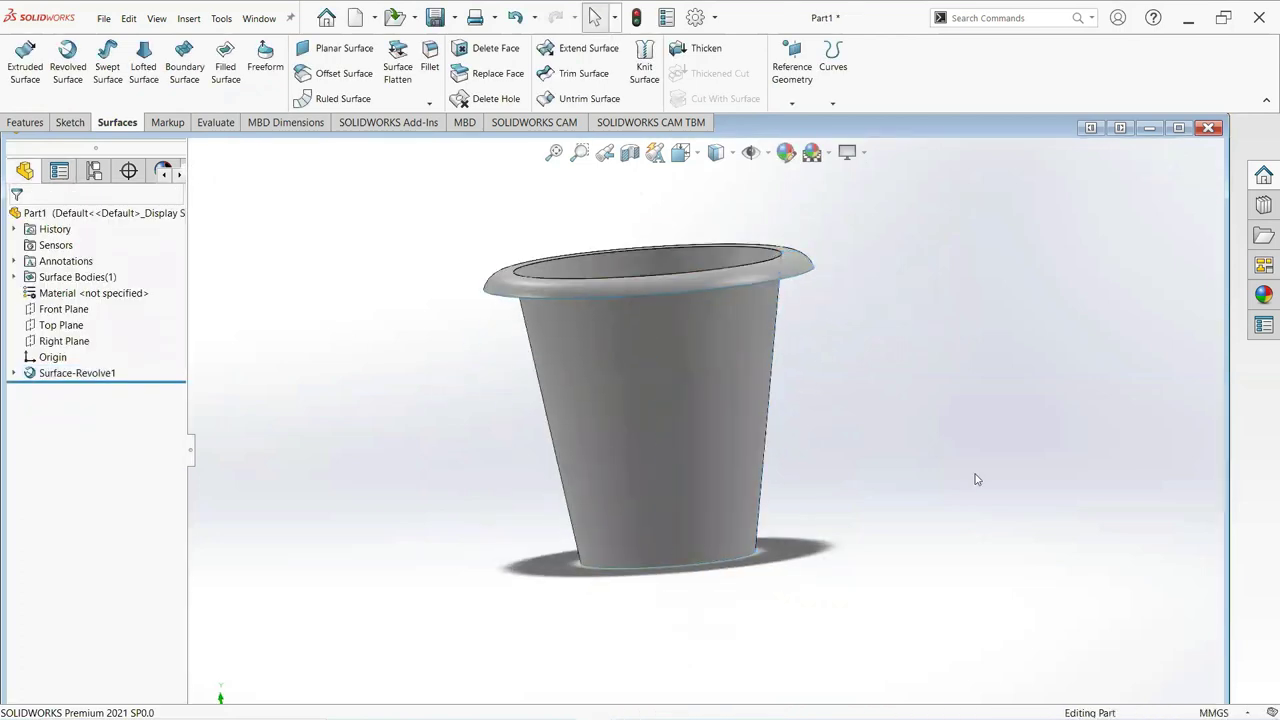
pyautogui.moveTo(747, 421)
pyautogui.mouseDown(button='middle')
pyautogui.moveTo(680, 342)
pyautogui.moveTo(674, 277)
pyautogui.moveTo(674, 297)
pyautogui.moveTo(560, 240)
pyautogui.mouseUp(button='middle')
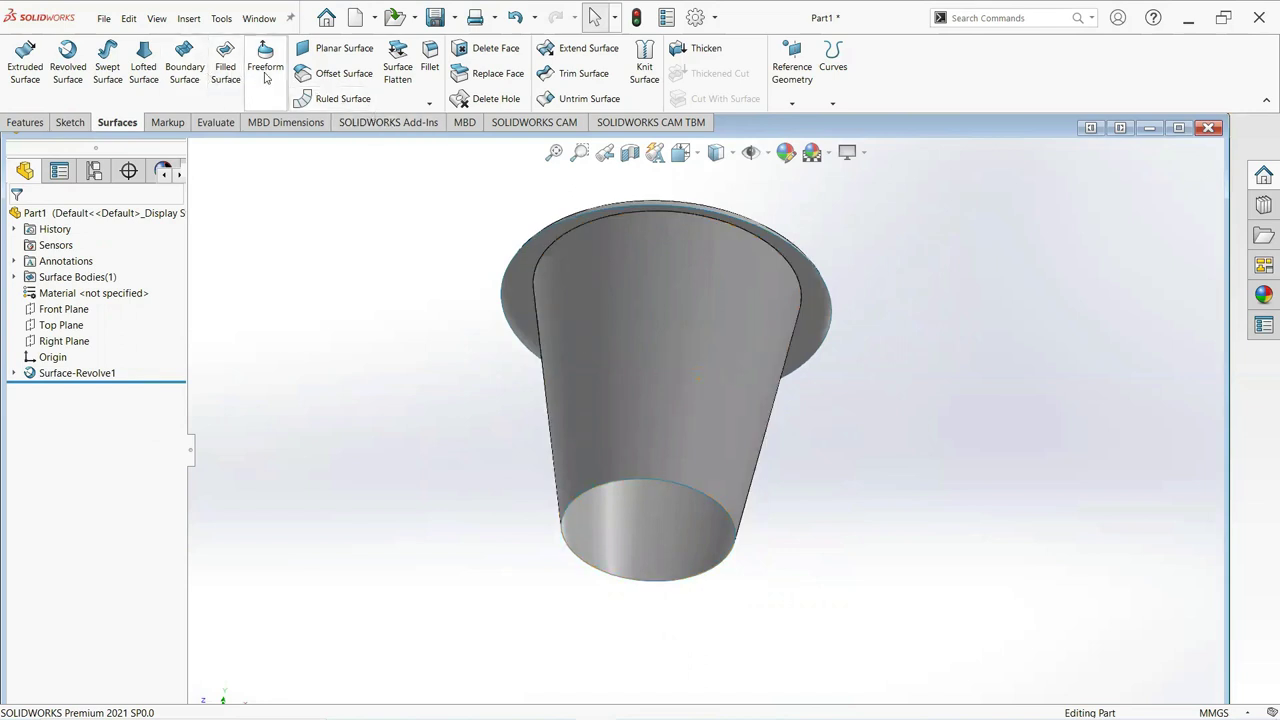
pyautogui.click(226, 72)
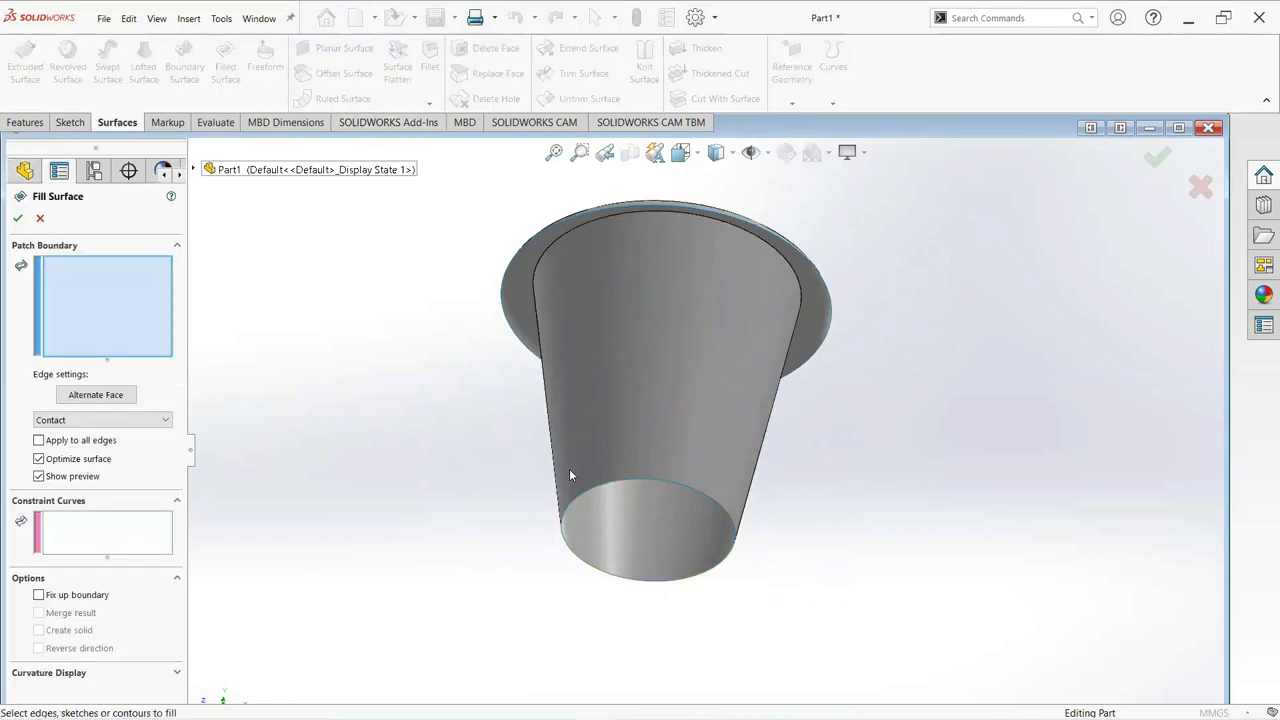
pyautogui.scroll(-2, 597, 520)
pyautogui.click(586, 485)
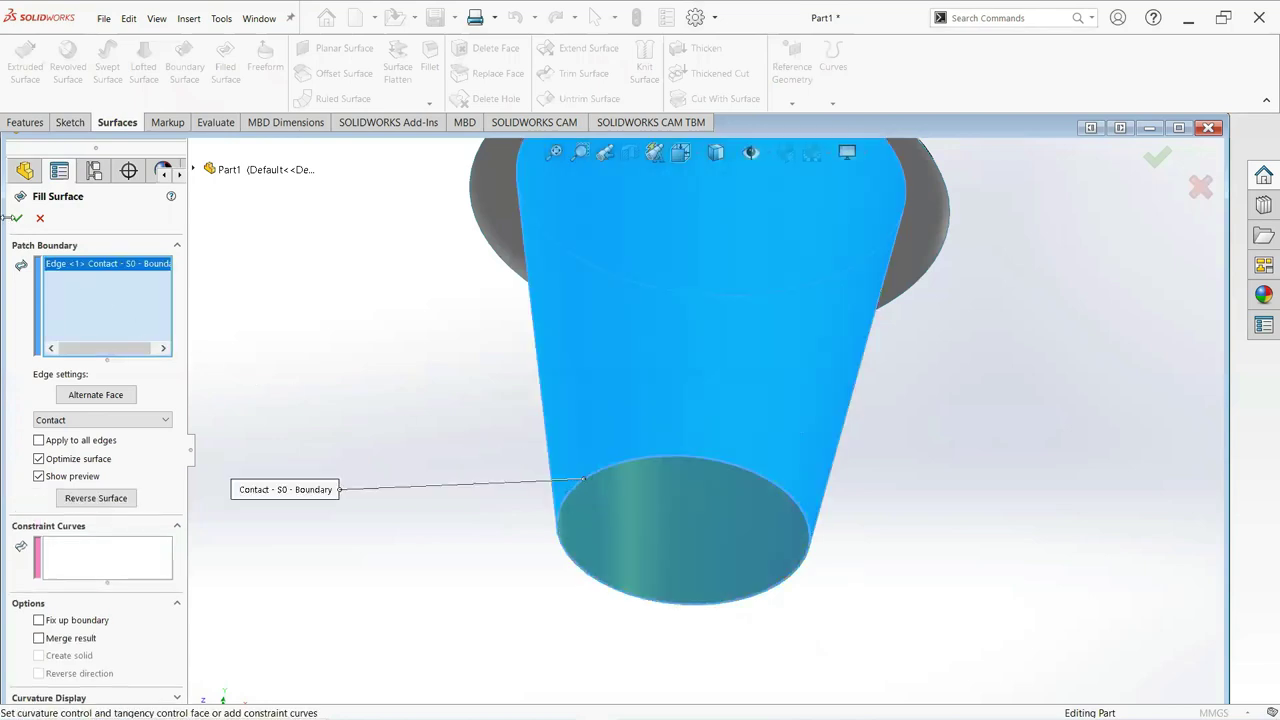
pyautogui.click(15, 219)
pyautogui.scroll(3, 508, 350)
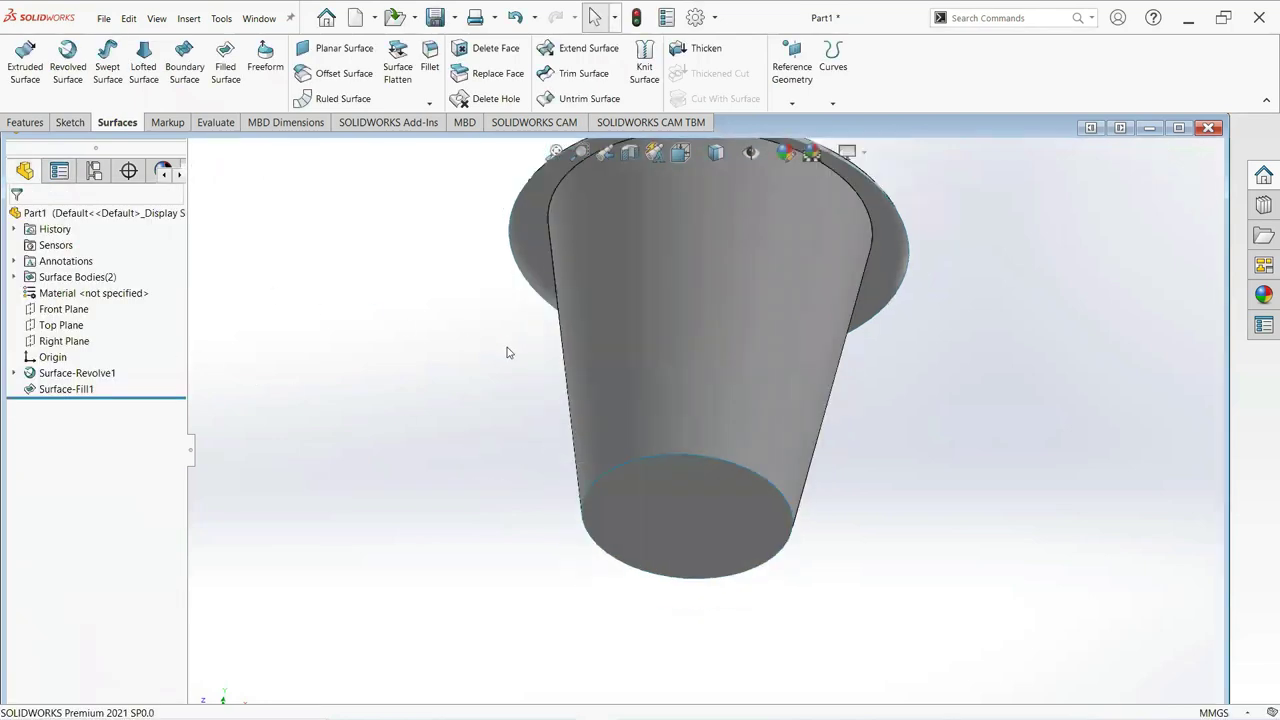
pyautogui.moveTo(557, 352); pyautogui.dragTo(643, 351, button='middle')
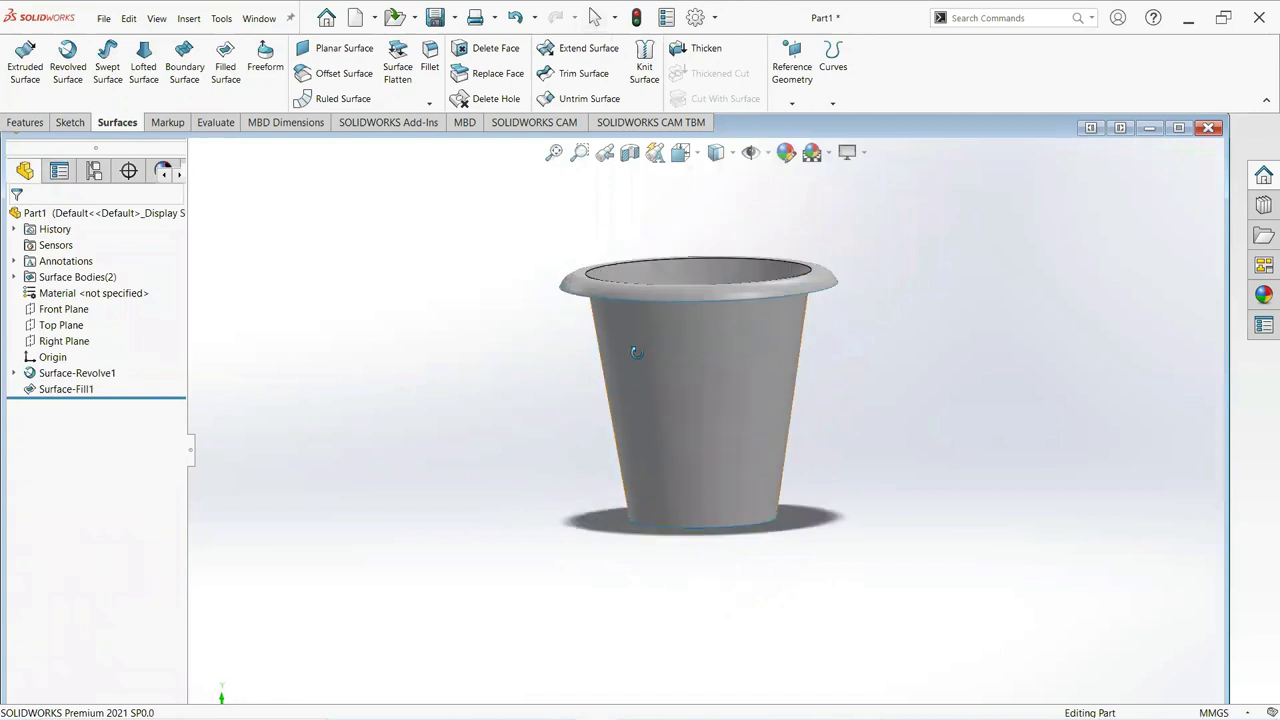
# Thicken the revolved cup wall by 2 mm.
pyautogui.click(706, 50)
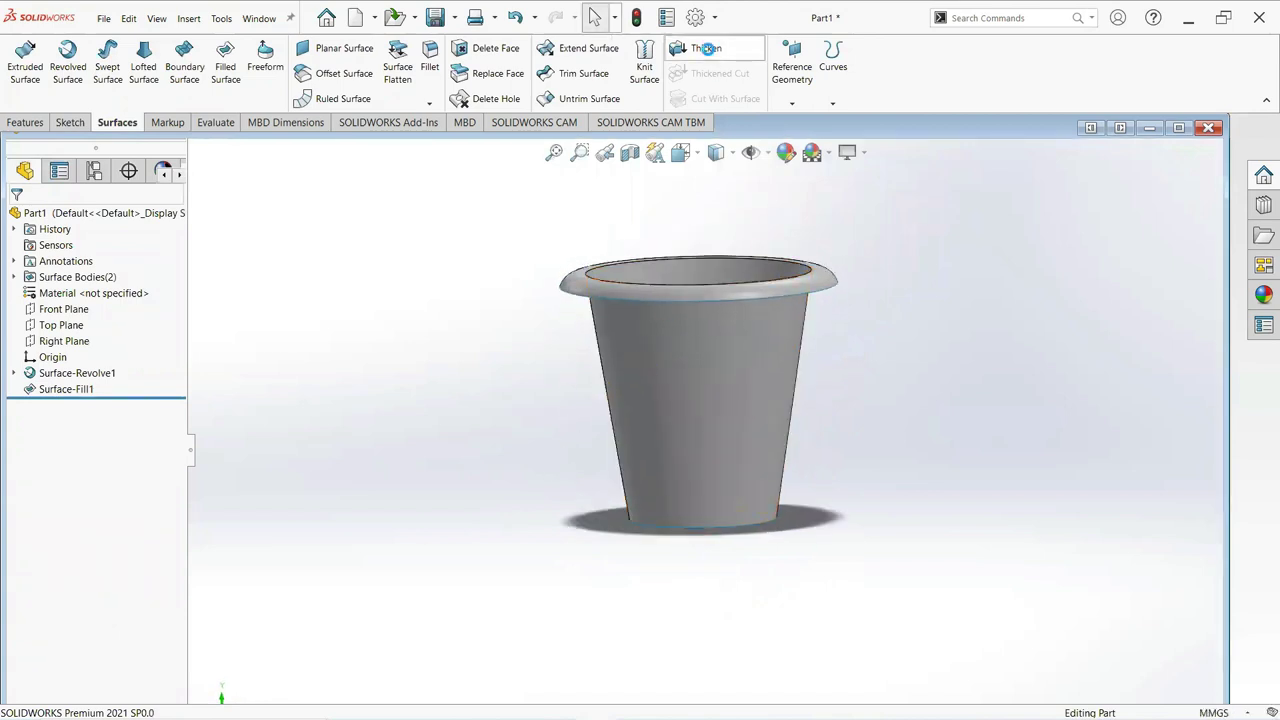
pyautogui.click(718, 350)
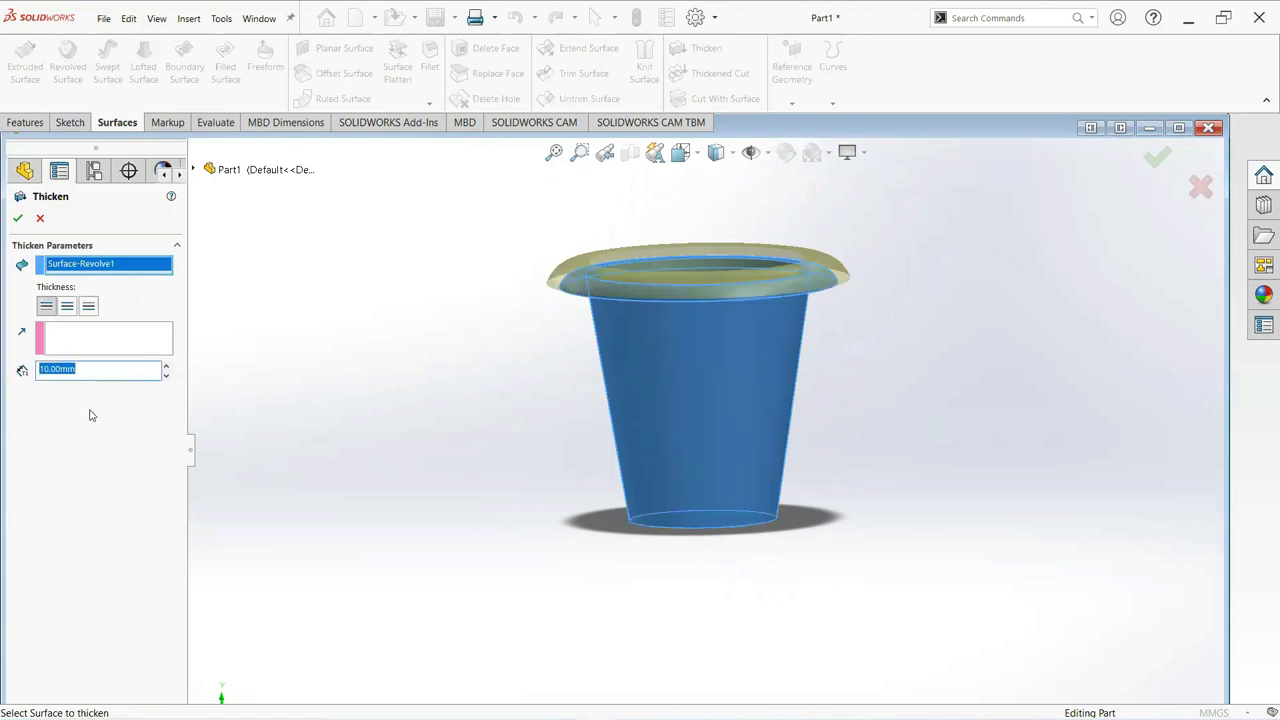
pyautogui.write('2')
pyautogui.press('Return')
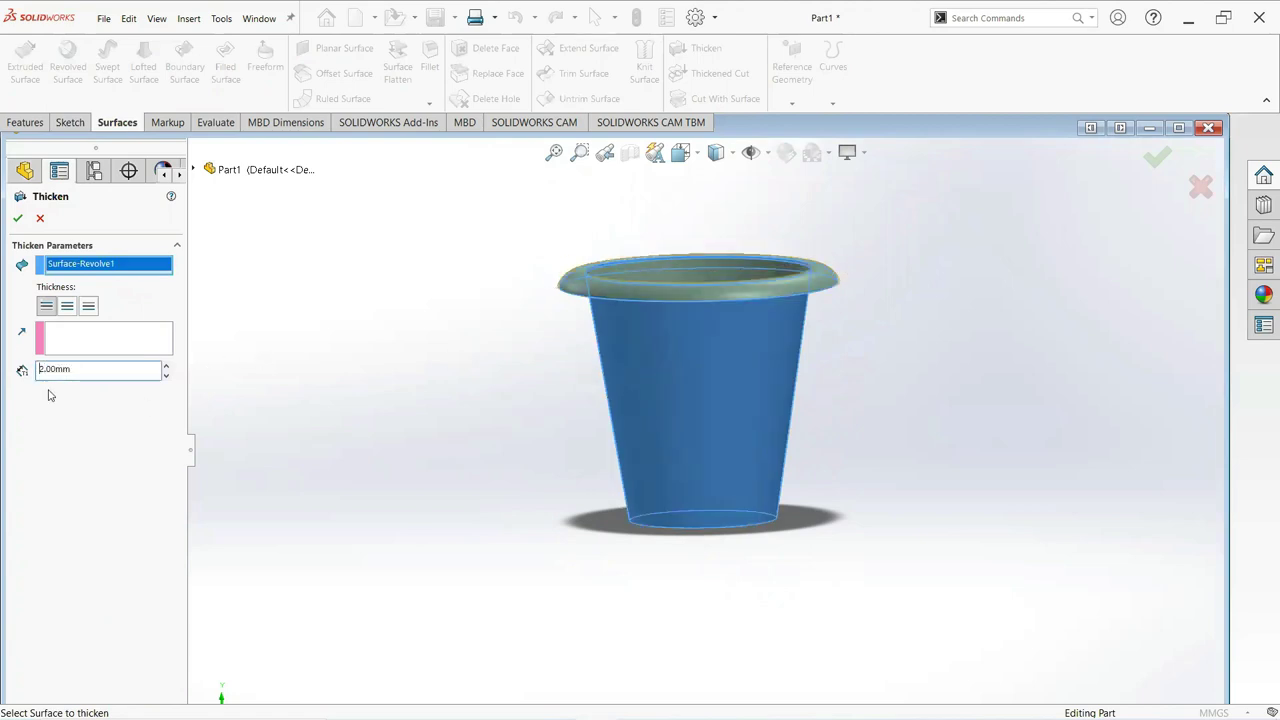
pyautogui.click(18, 219)
# Thicken the bottom fill patch by 2 mm, merging it with the wall.
pyautogui.moveTo(489, 431); pyautogui.dragTo(503, 309, button='middle')
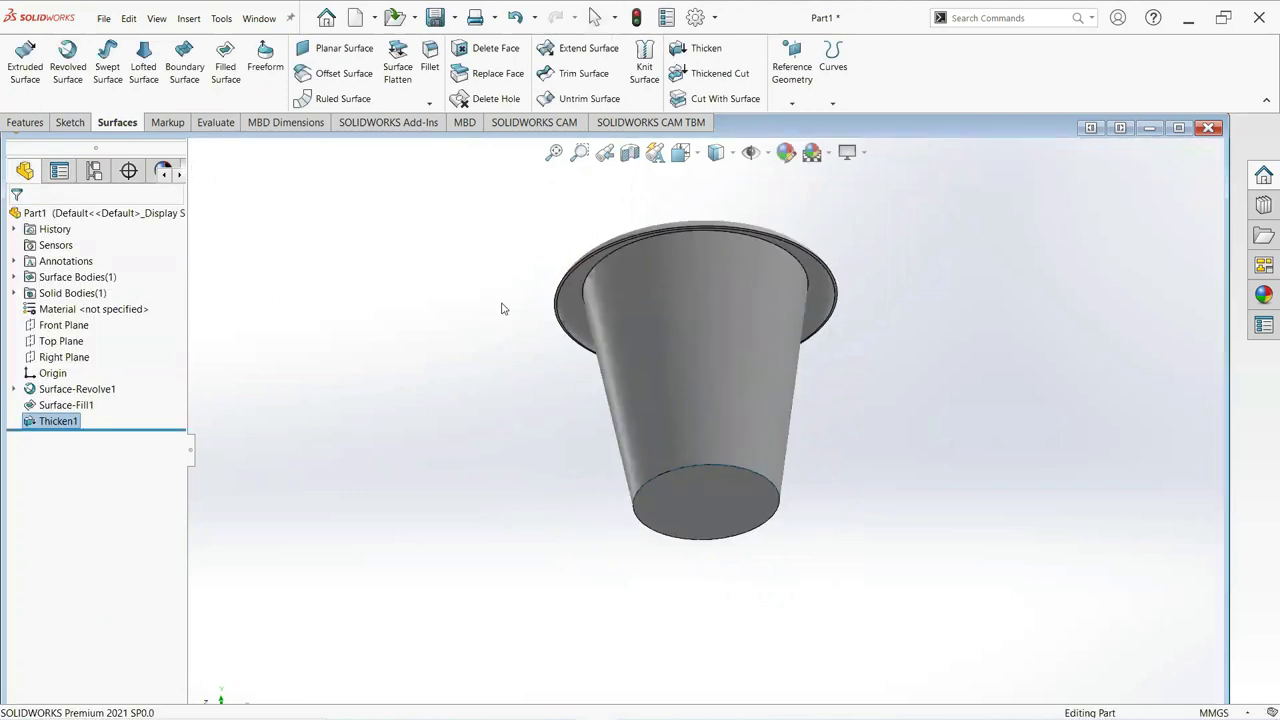
pyautogui.click(703, 49)
pyautogui.click(730, 500)
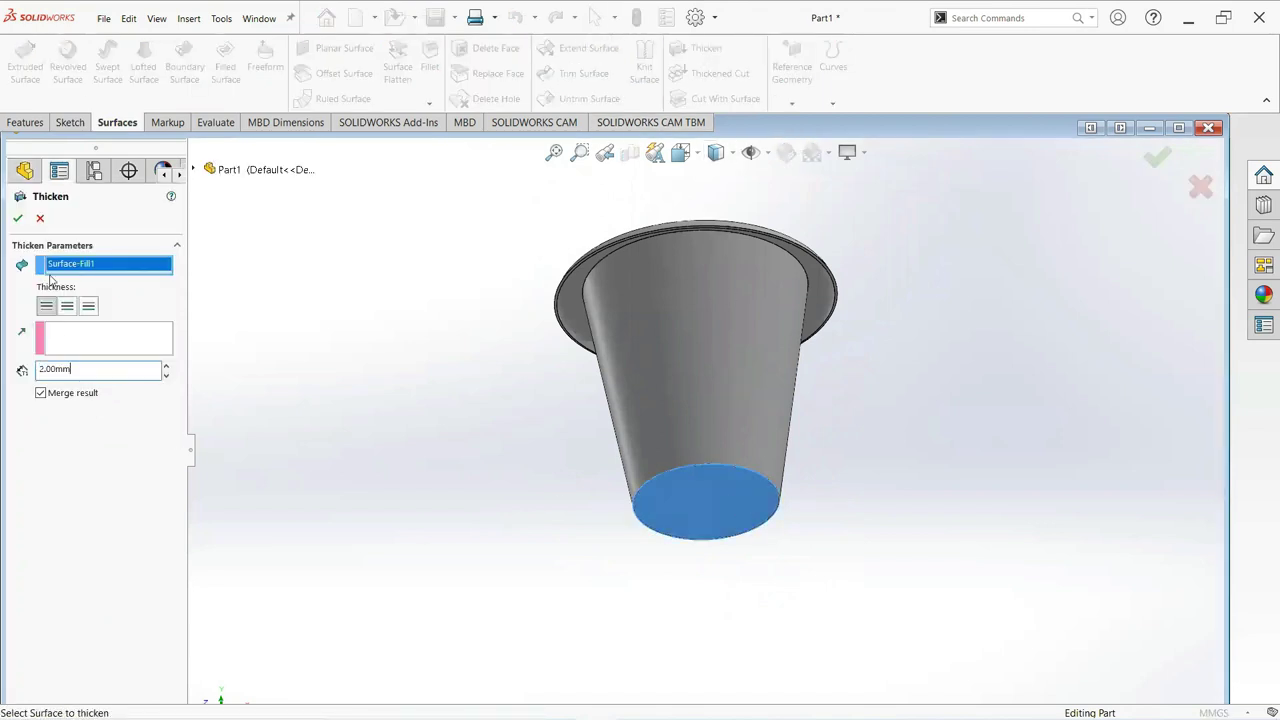
pyautogui.click(17, 219)
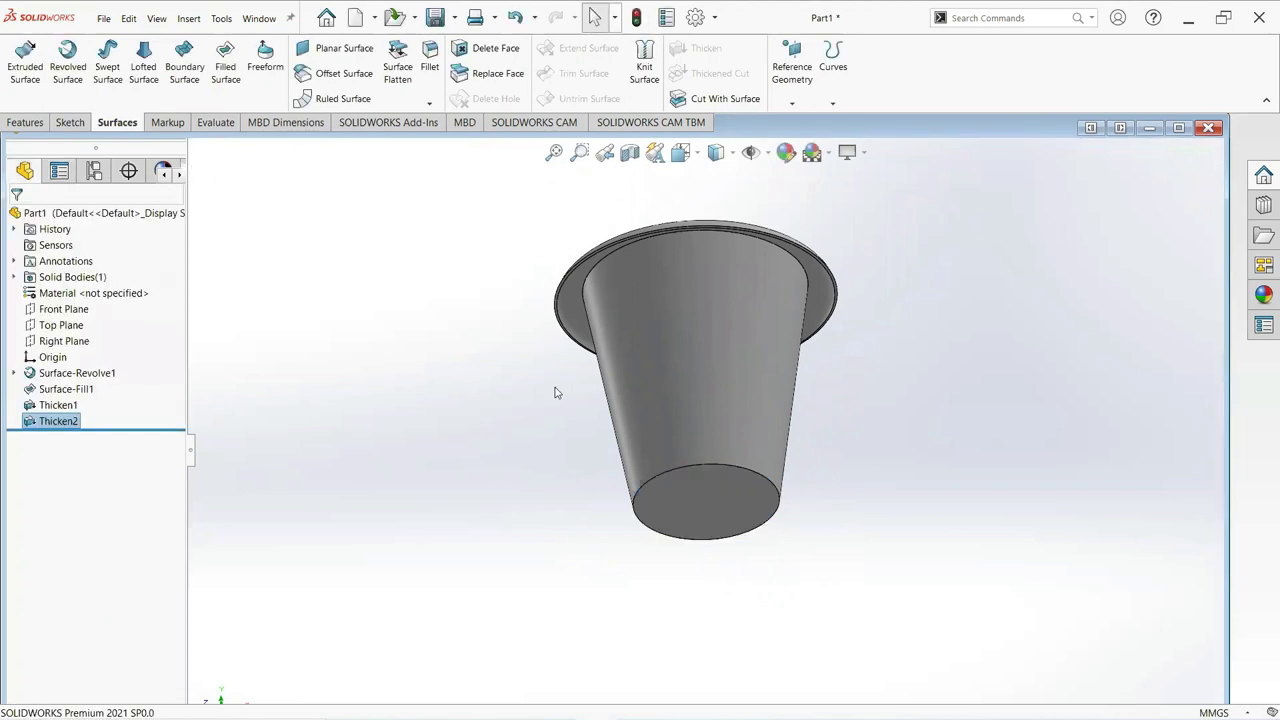
pyautogui.moveTo(557, 386); pyautogui.dragTo(549, 521, button='middle')
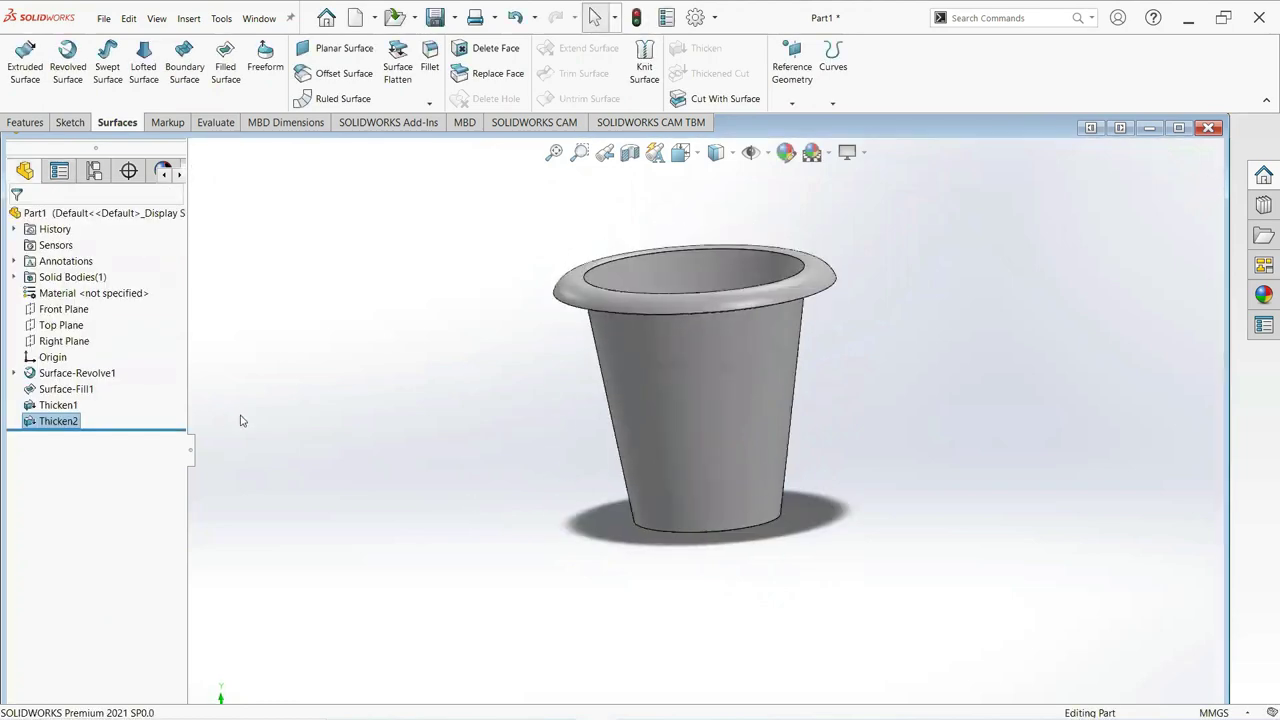
# Create Plane1 offset 150 mm from the Front Plane.
pyautogui.click(64, 311)
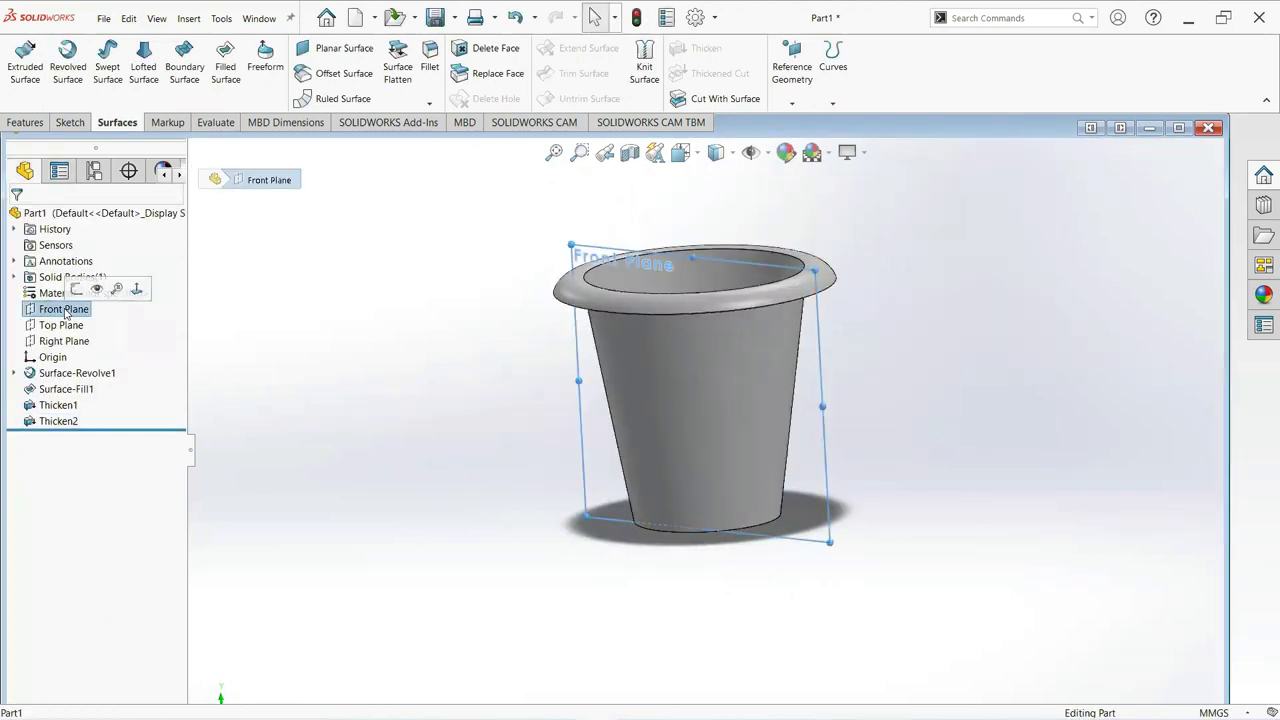
pyautogui.click(136, 289)
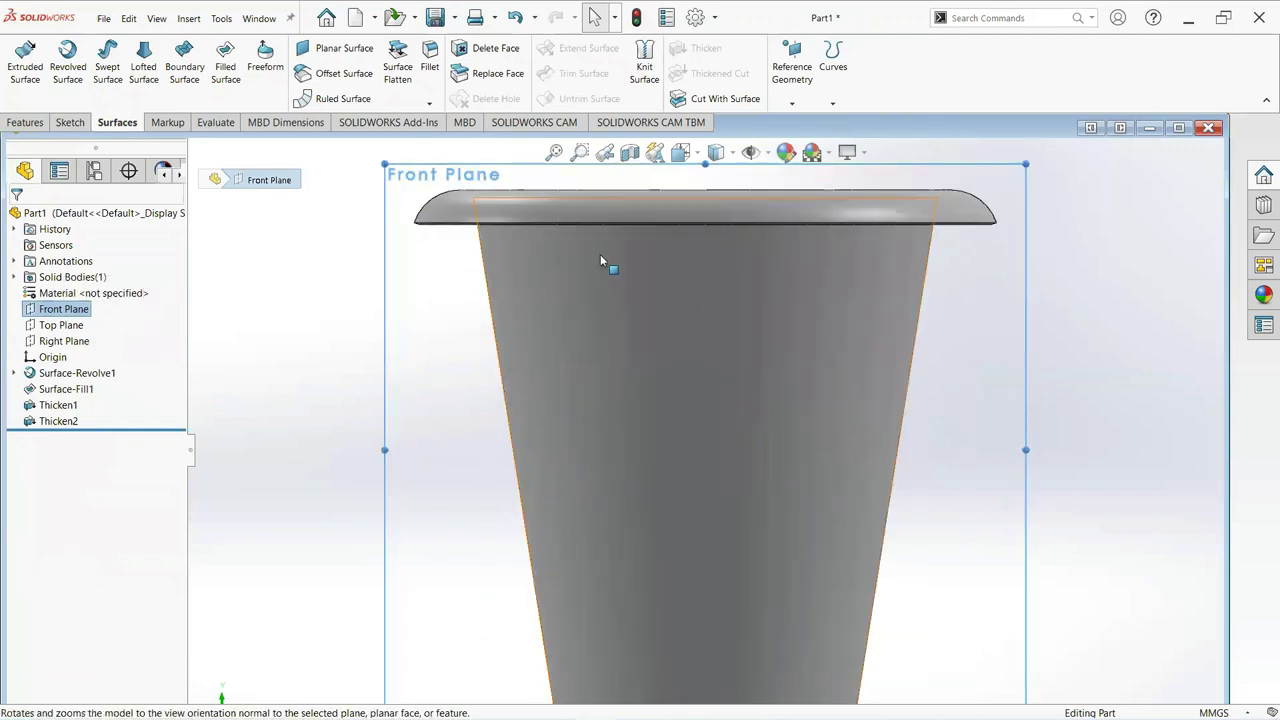
pyautogui.click(33, 126)
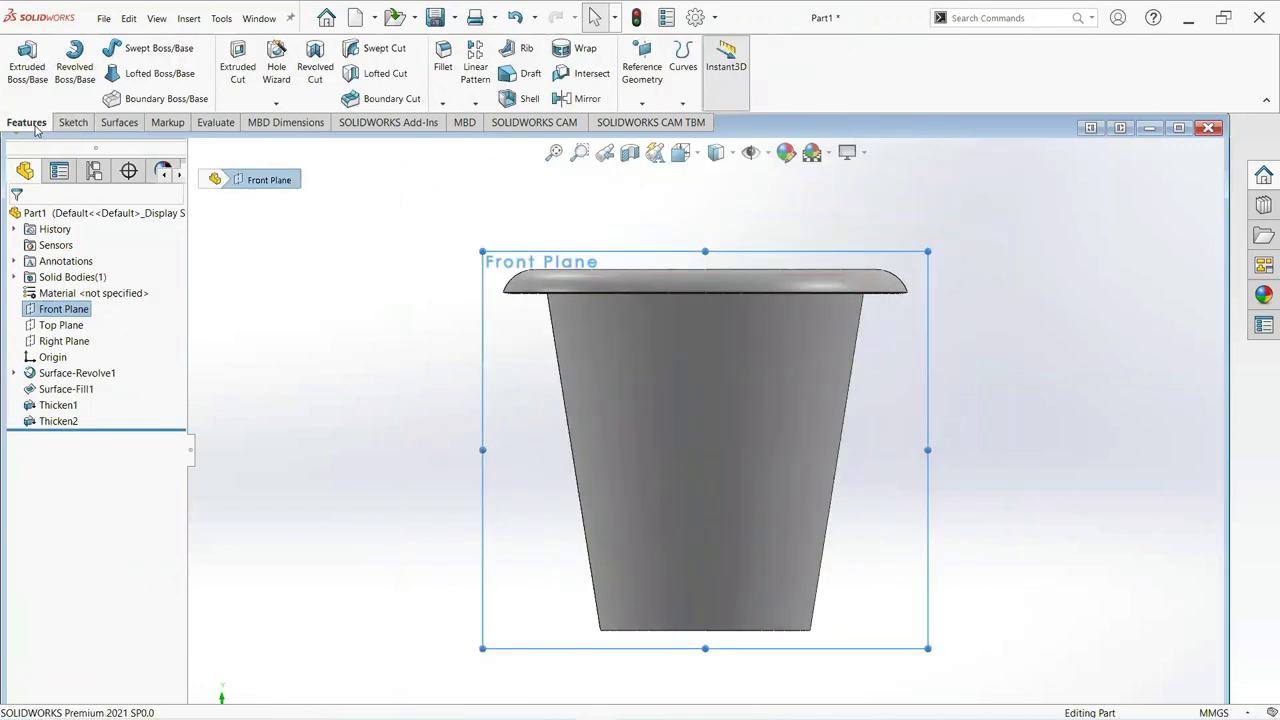
pyautogui.click(643, 104)
pyautogui.click(652, 118)
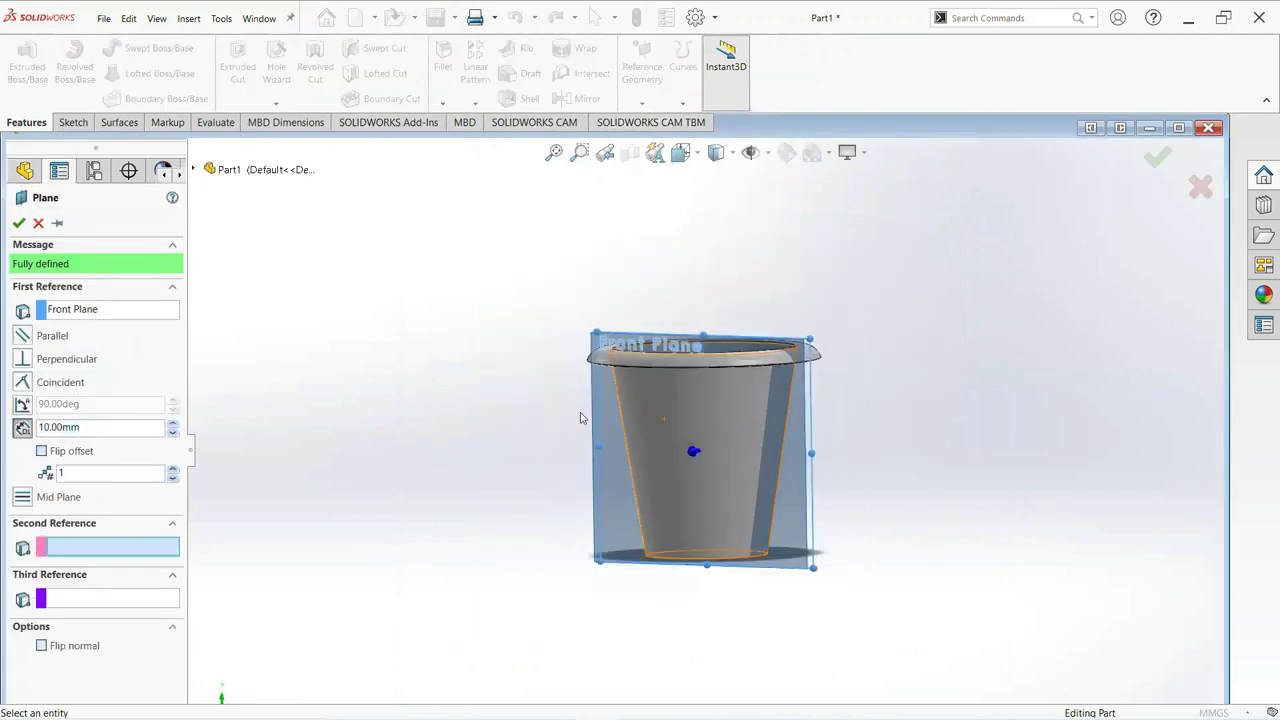
pyautogui.doubleClick(93, 427)
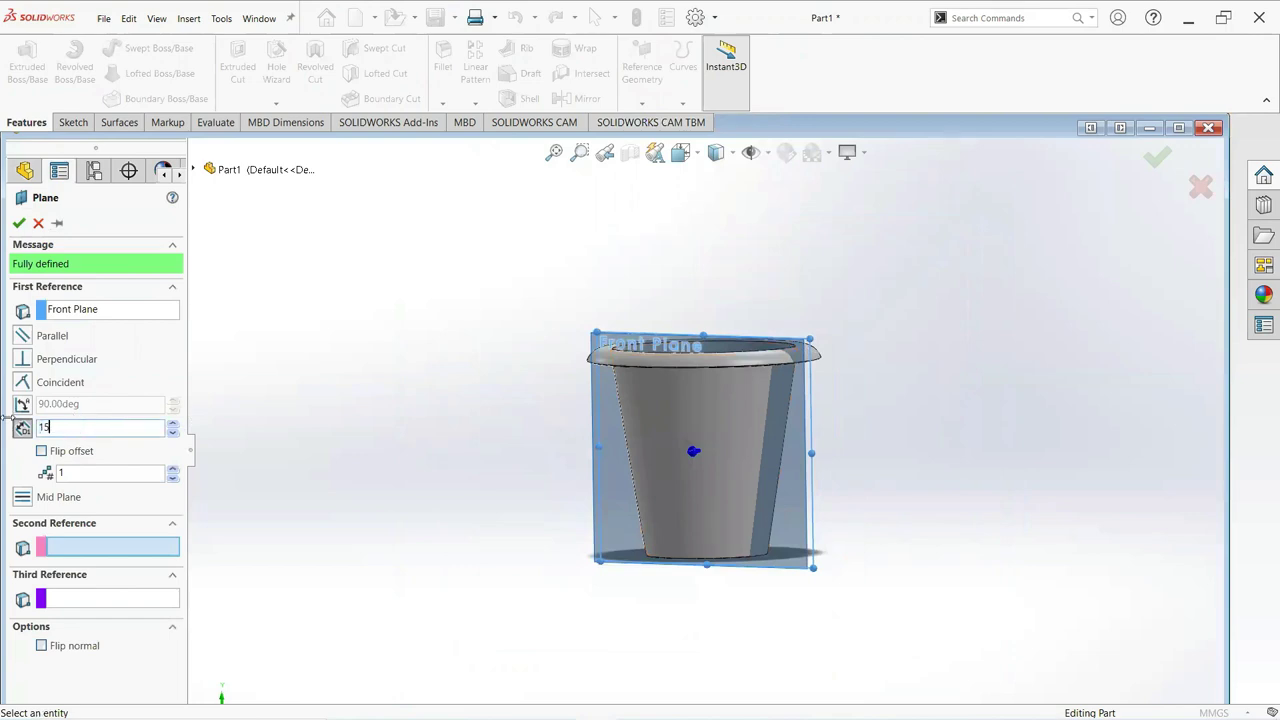
pyautogui.press('Return')
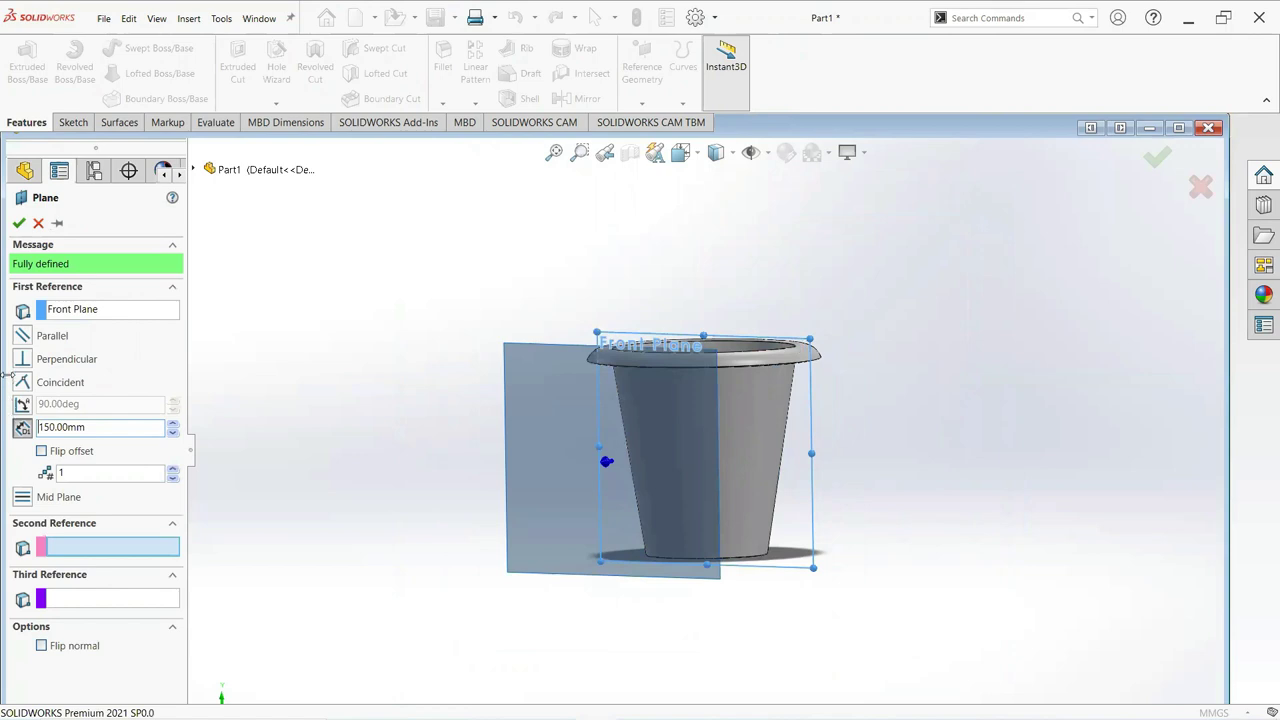
pyautogui.click(19, 222)
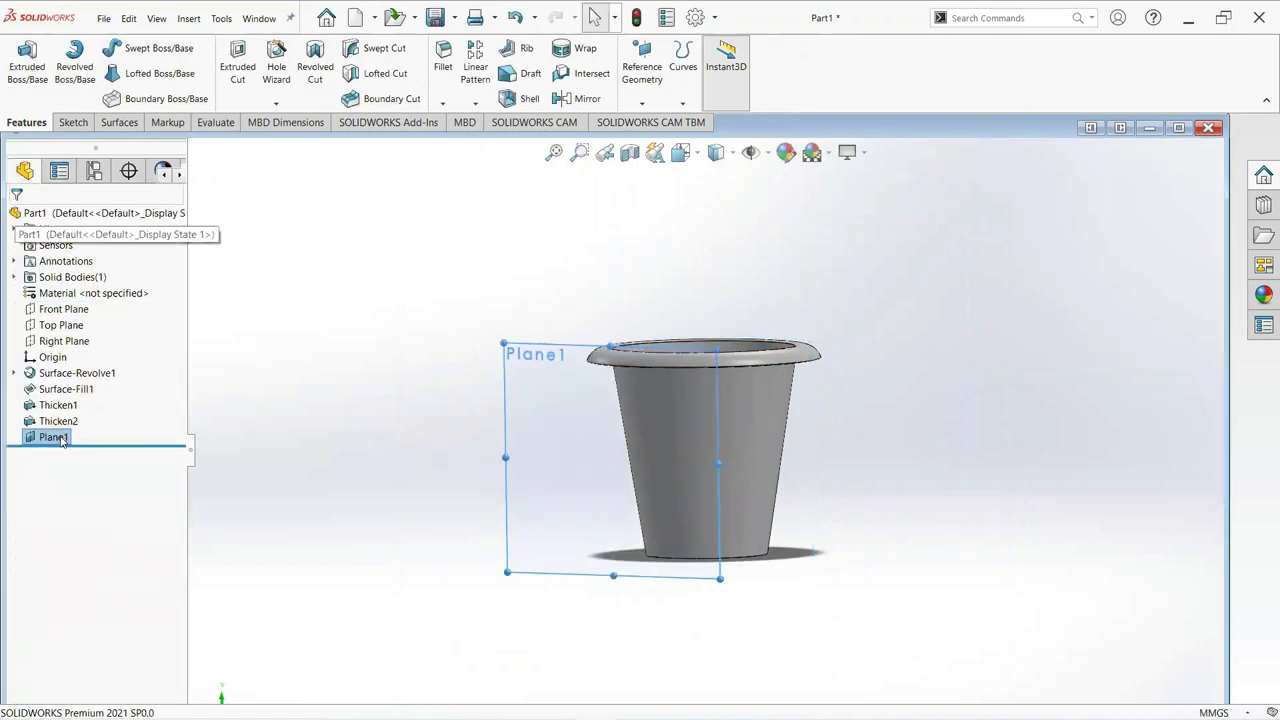
# Start a sketch on Plane1 with a vertical line from the rim's top midpoint to the cup's bottom.
pyautogui.rightClick(62, 440)
pyautogui.click(71, 391)
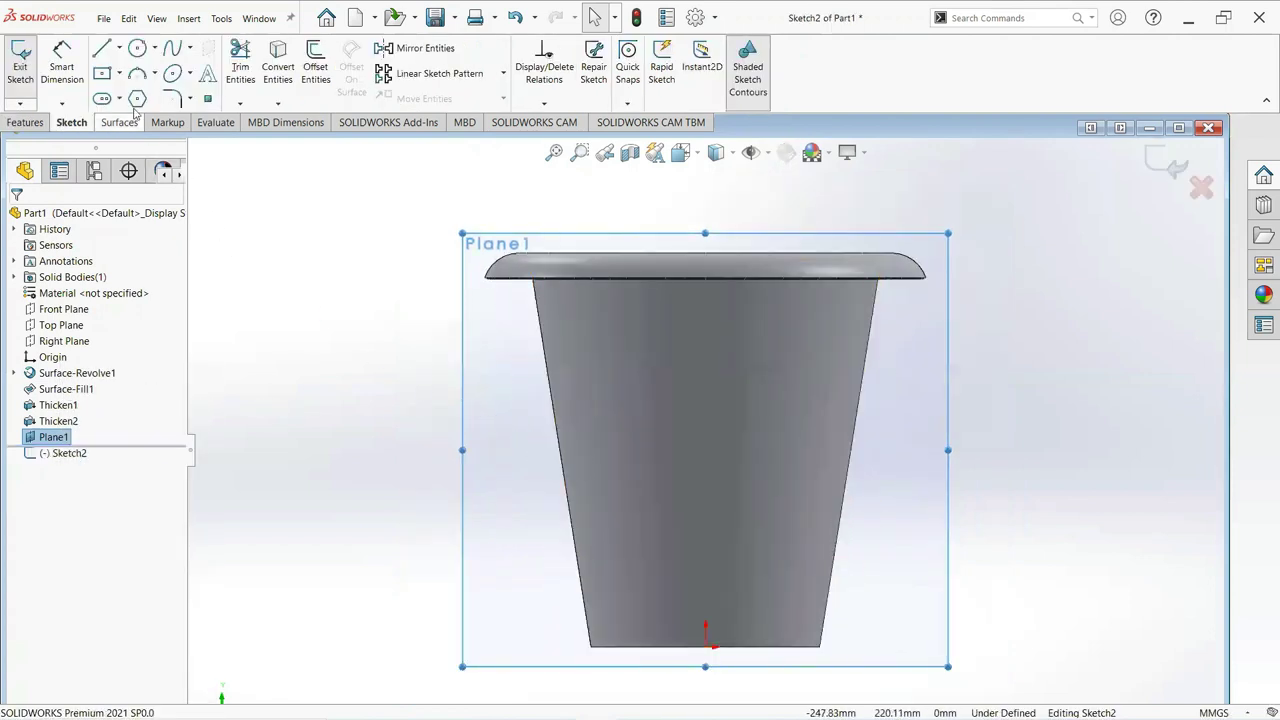
pyautogui.click(101, 48)
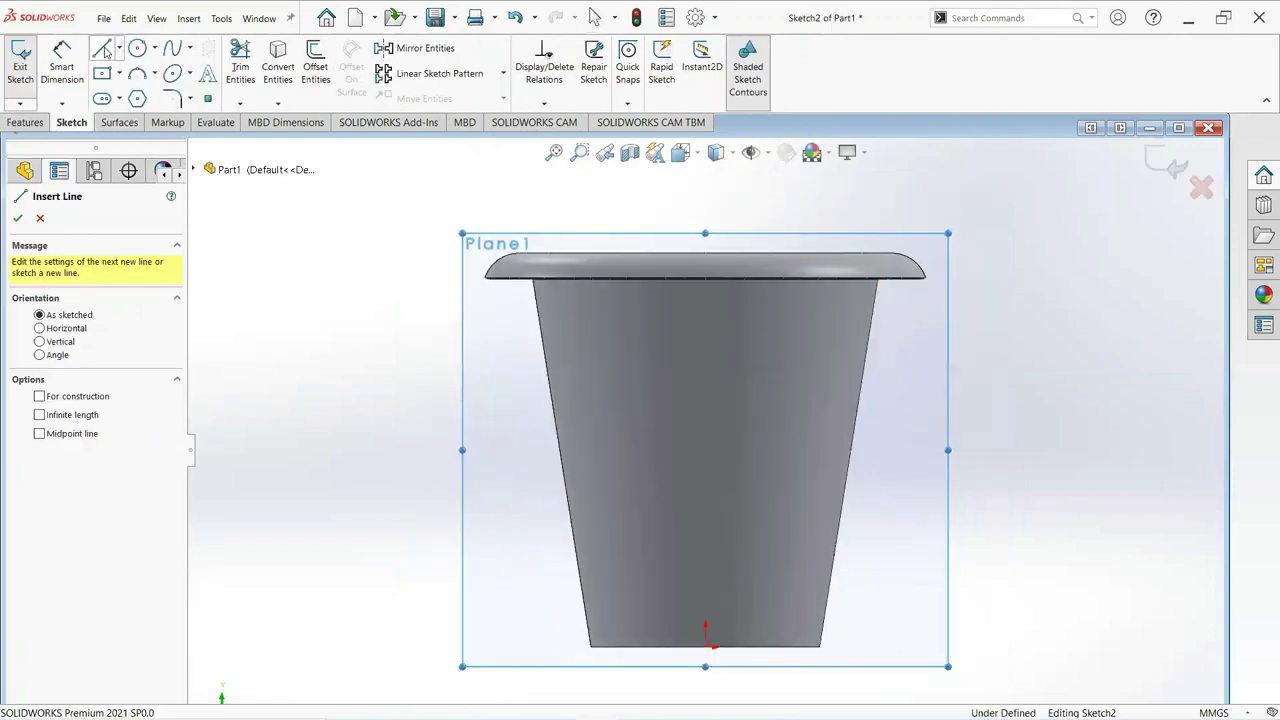
pyautogui.click(705, 253)
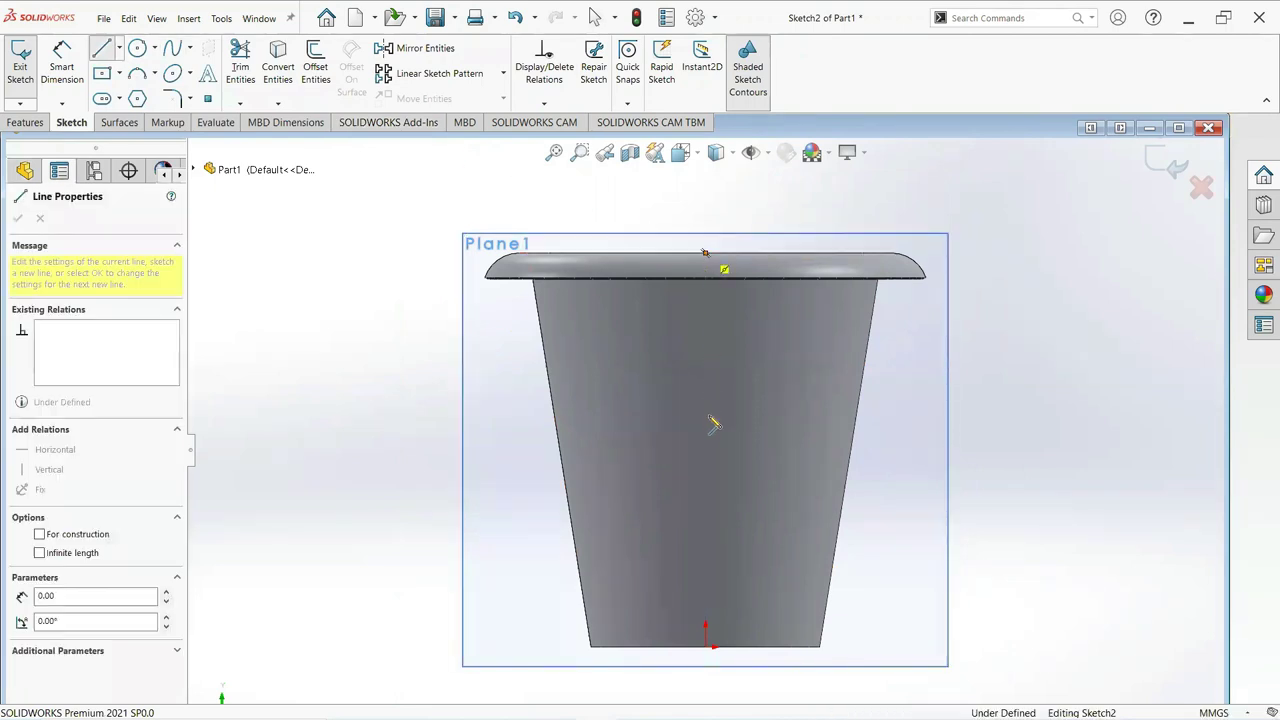
pyautogui.click(707, 649)
pyautogui.rightClick(712, 650)
pyautogui.click(770, 555)
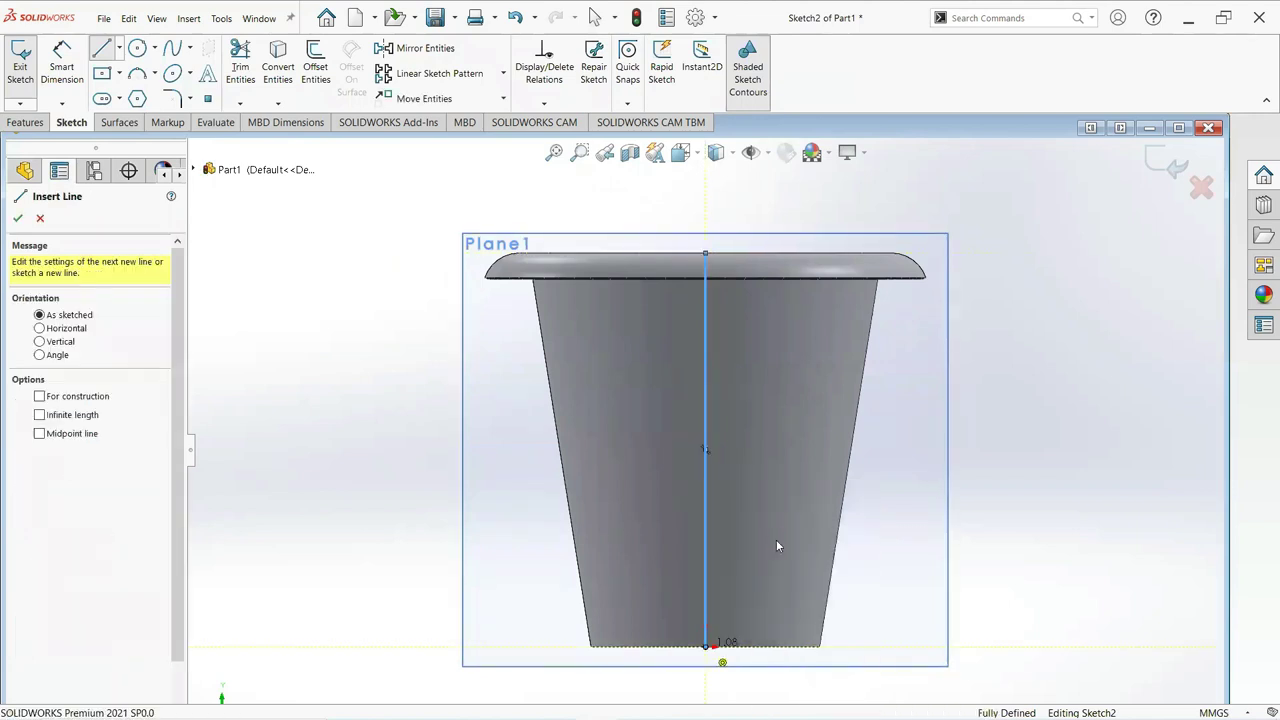
pyautogui.press('Escape')
# Convert that vertical line into a construction line.
pyautogui.click(705, 471)
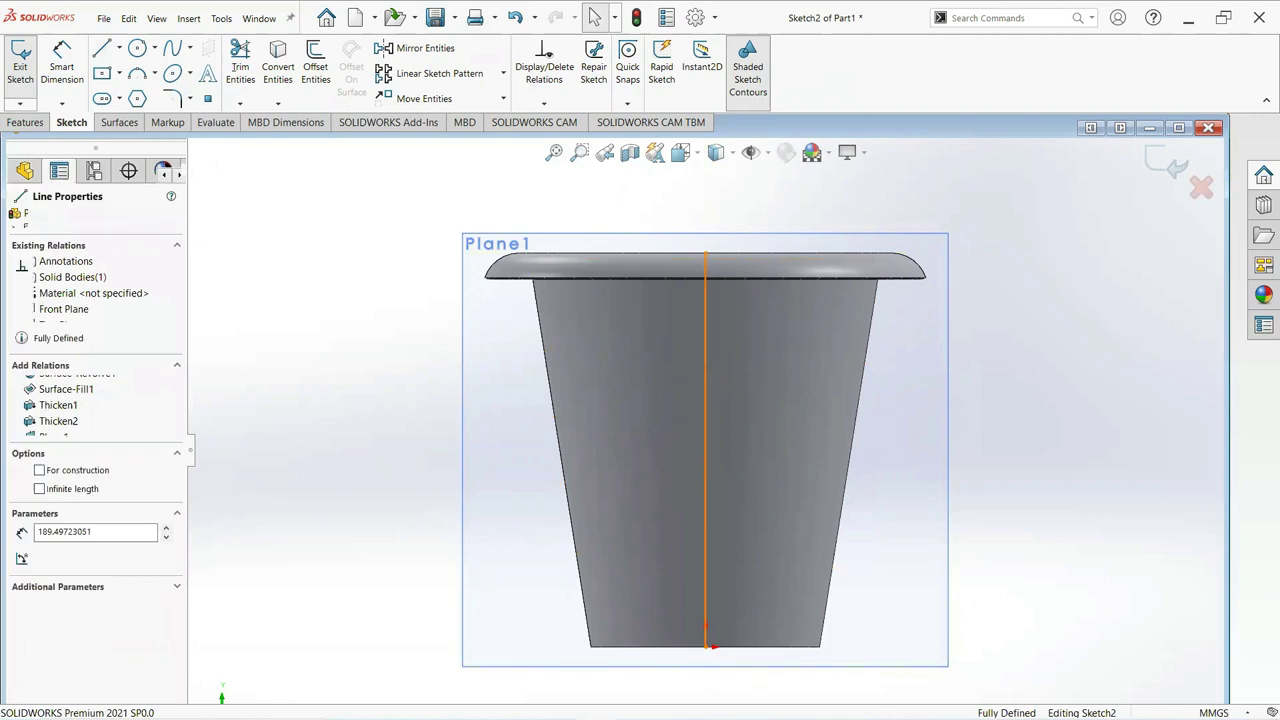
pyautogui.click(40, 471)
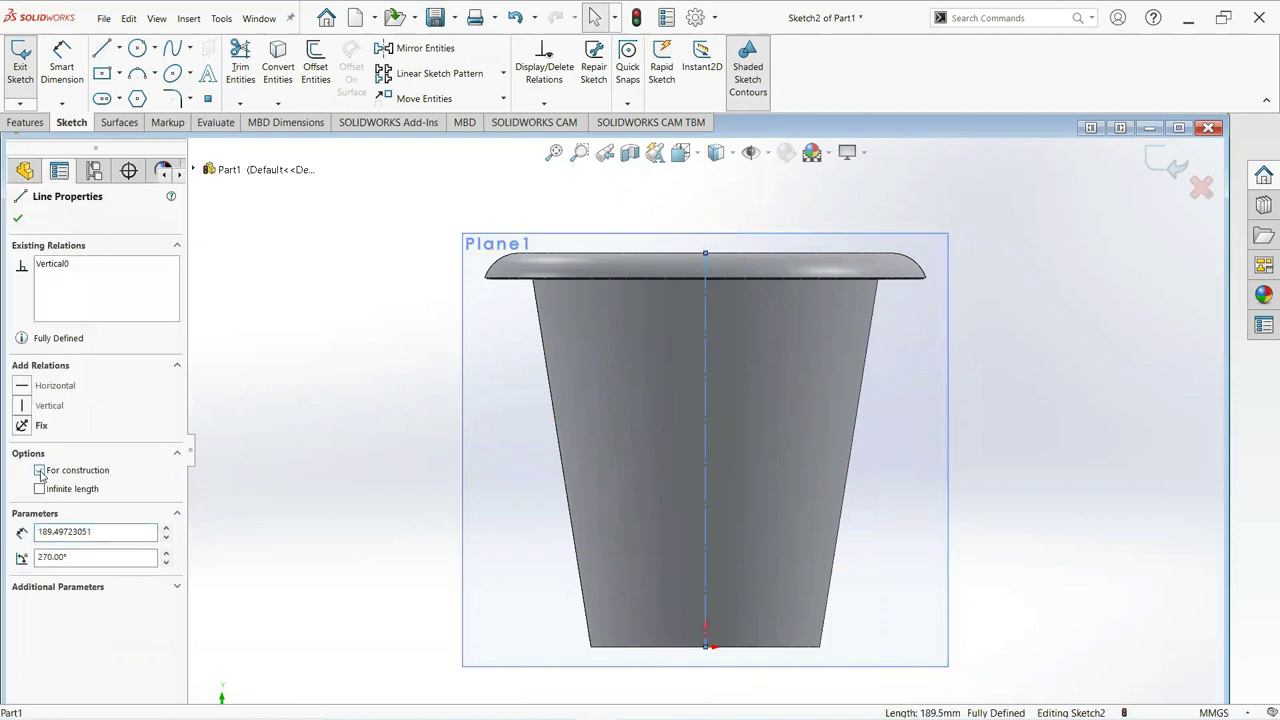
pyautogui.click(18, 220)
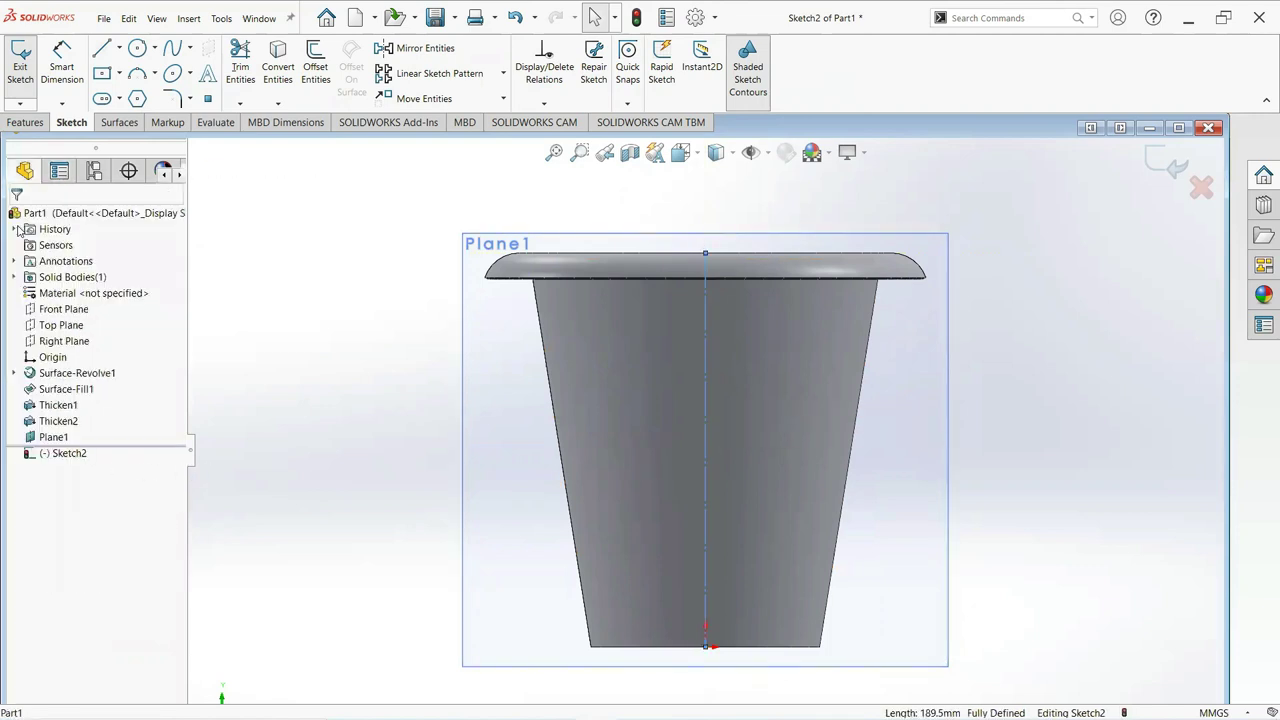
# Draw a vertical centerpoint straight slot from the construction line's midpoint up to its top endpoint.
pyautogui.click(118, 100)
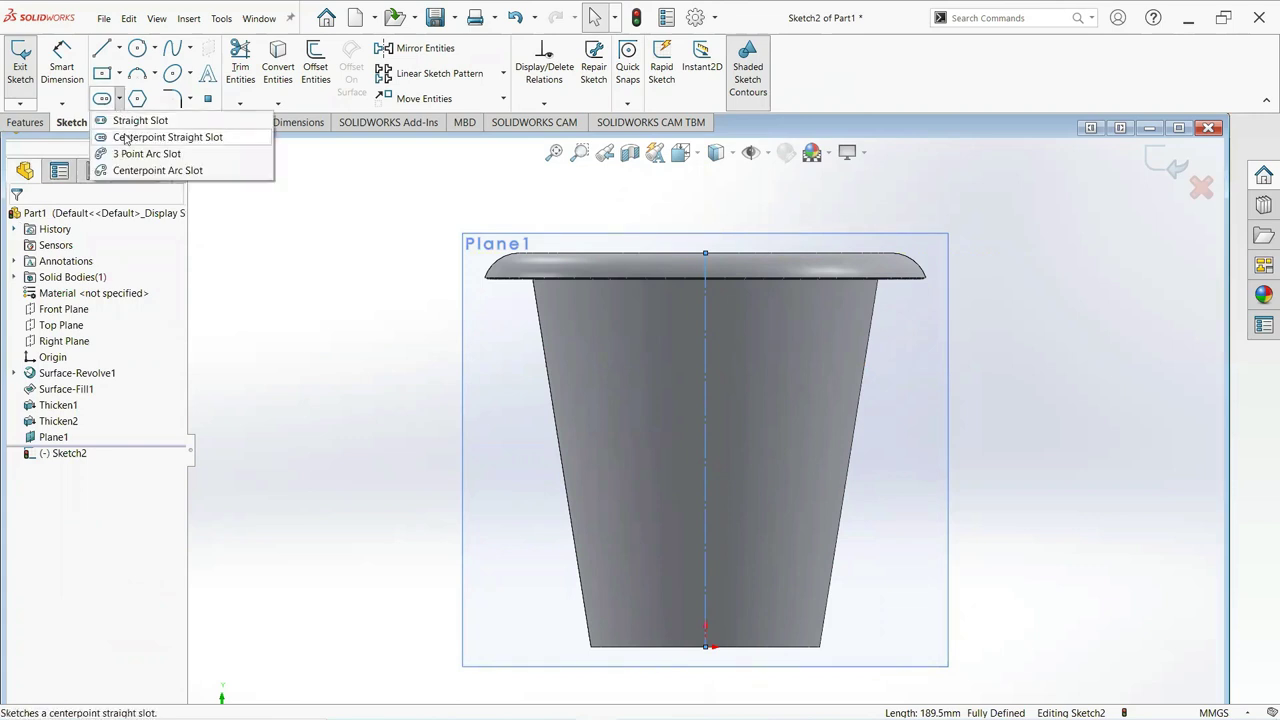
pyautogui.click(126, 138)
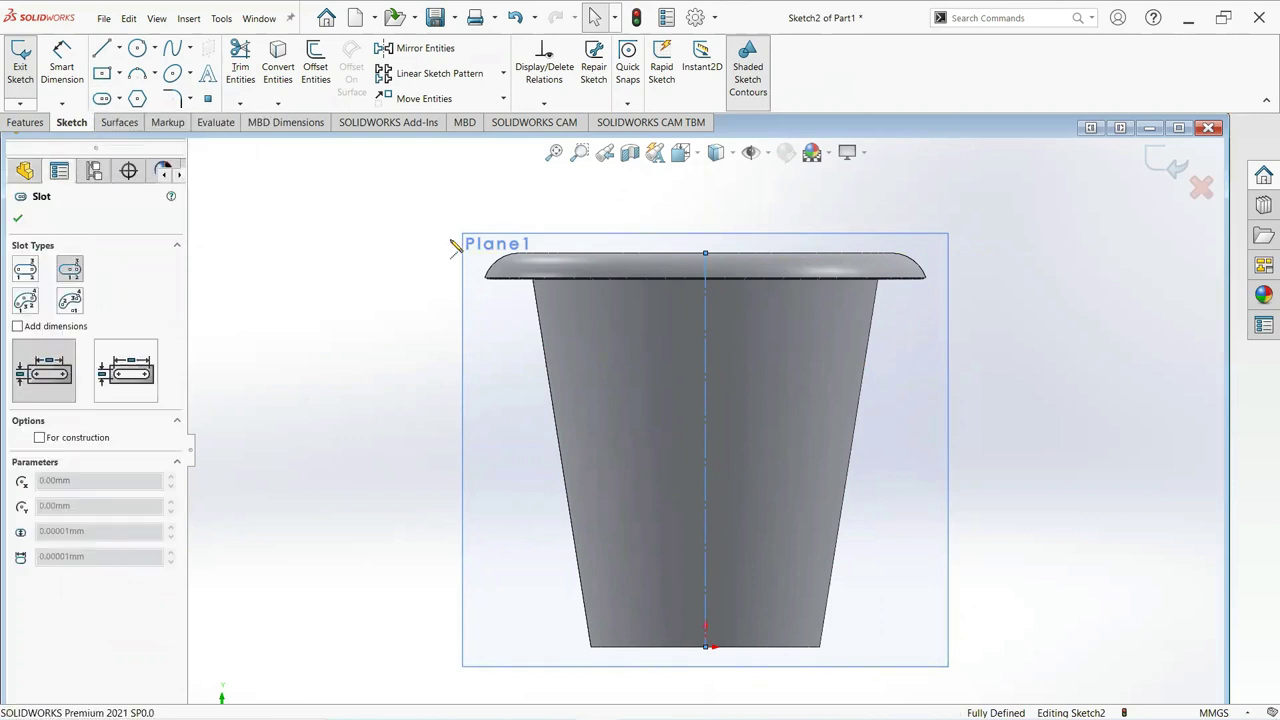
pyautogui.click(706, 450)
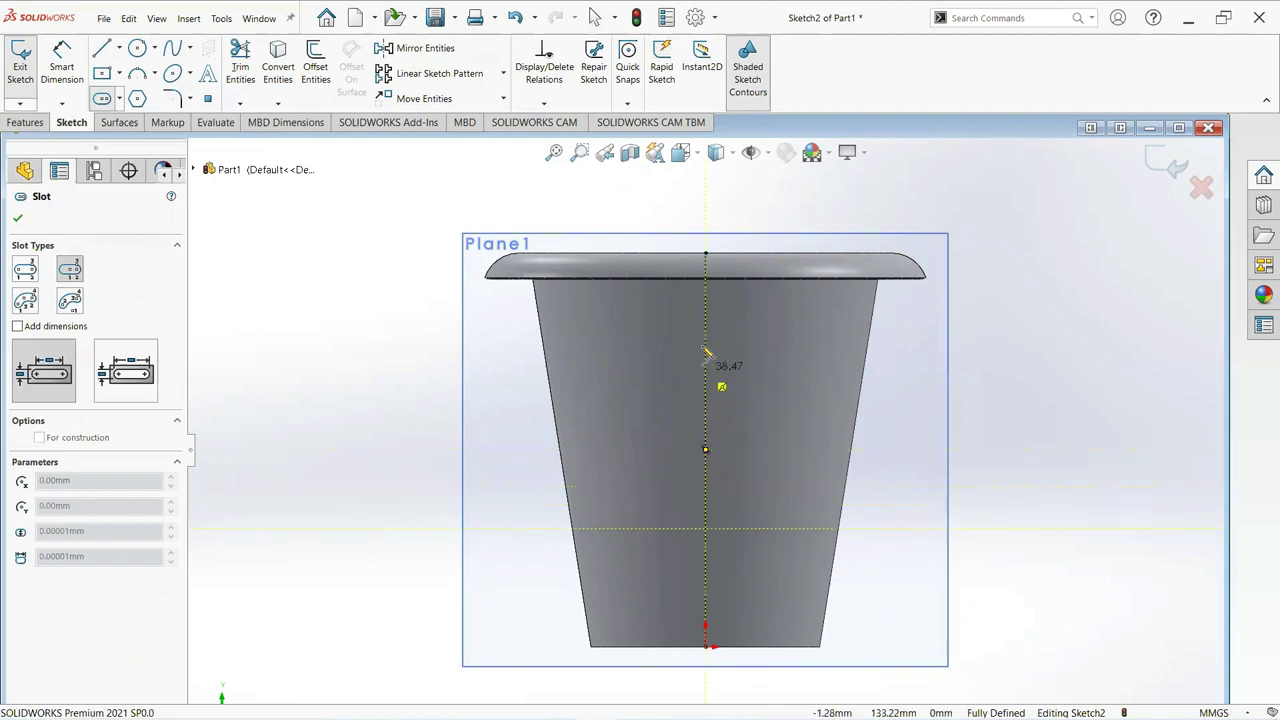
pyautogui.click(707, 305)
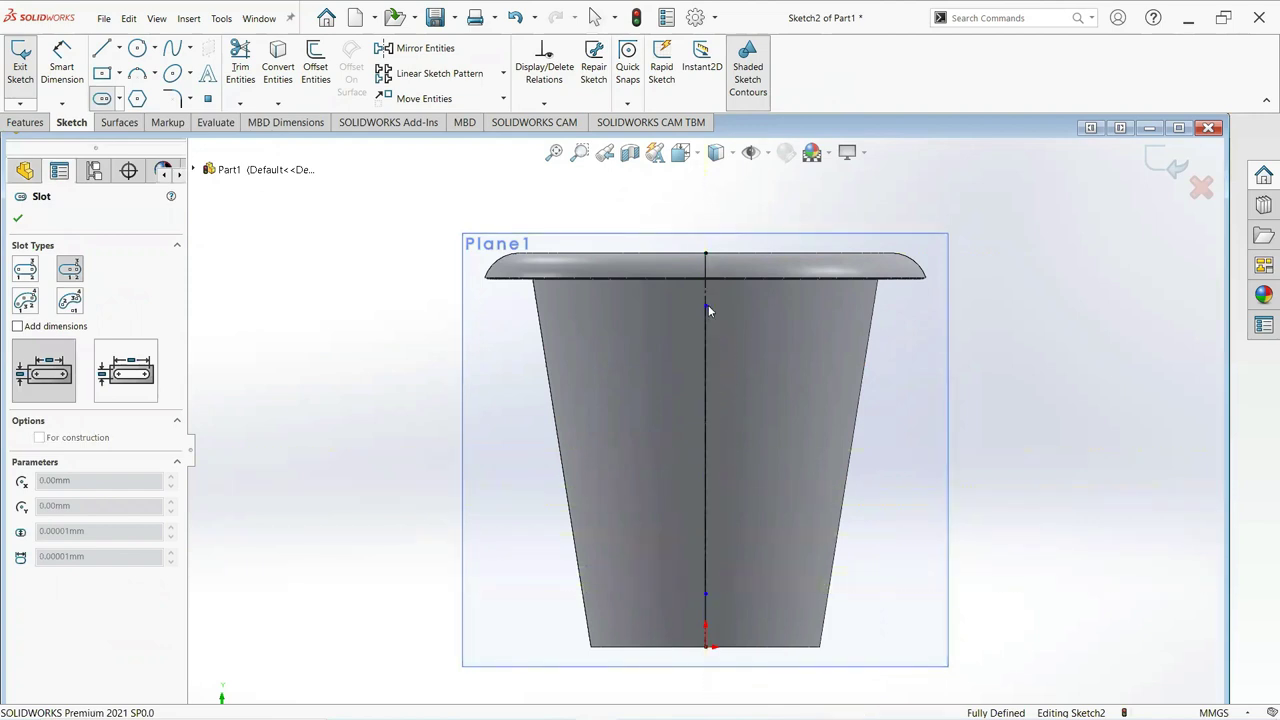
pyautogui.click(714, 303)
pyautogui.rightClick(714, 303)
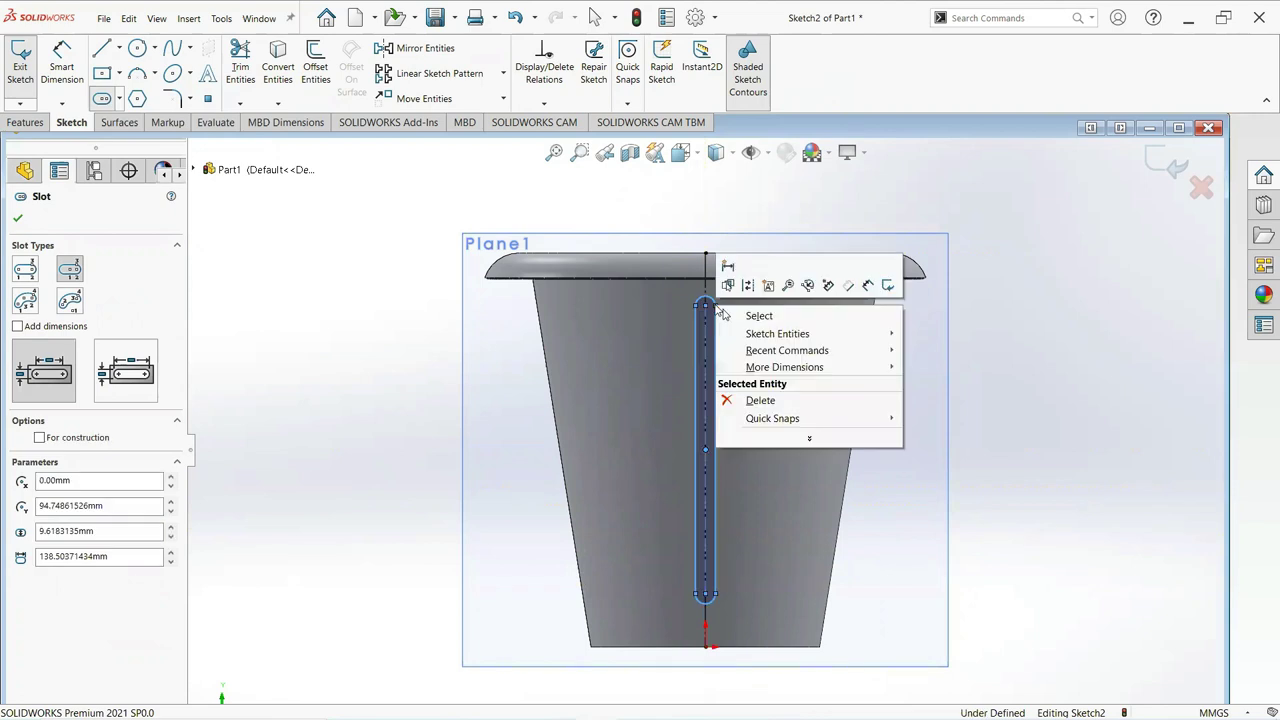
pyautogui.click(750, 313)
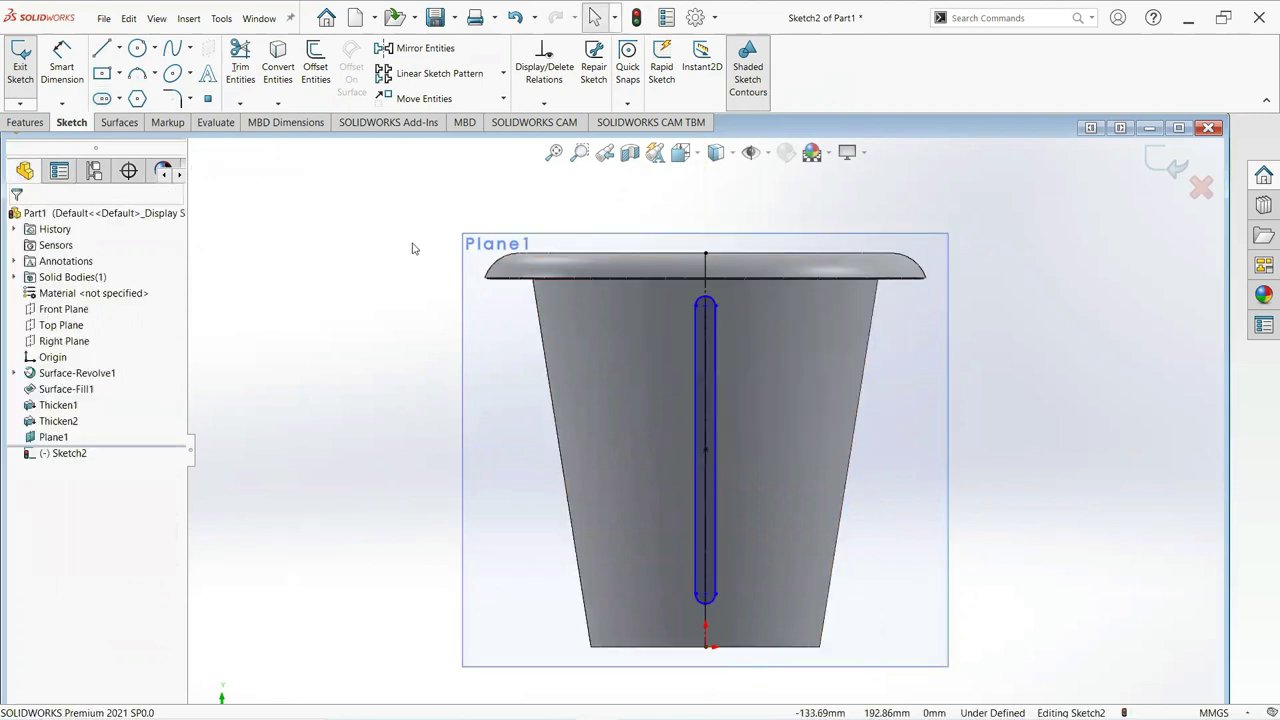
# Dimension the slot with a 140 mm length and a 2.1 mm end-arc radius.
pyautogui.click(77, 86)
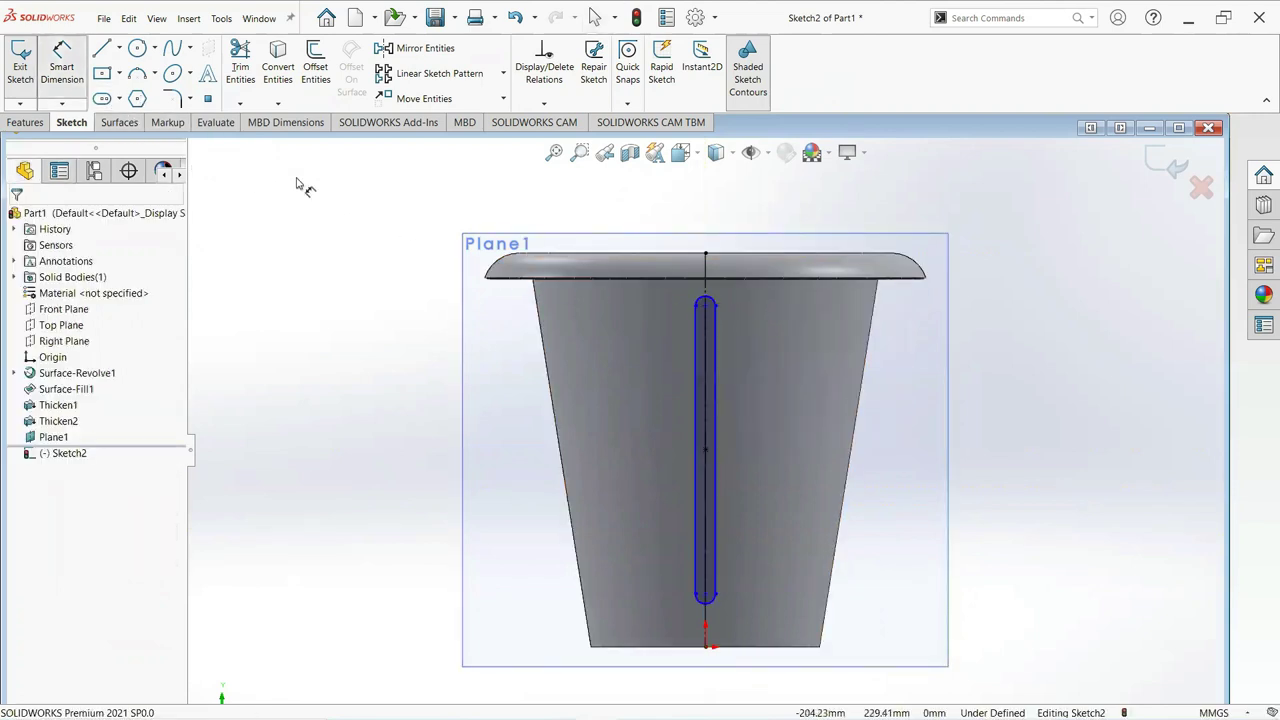
pyautogui.click(699, 378)
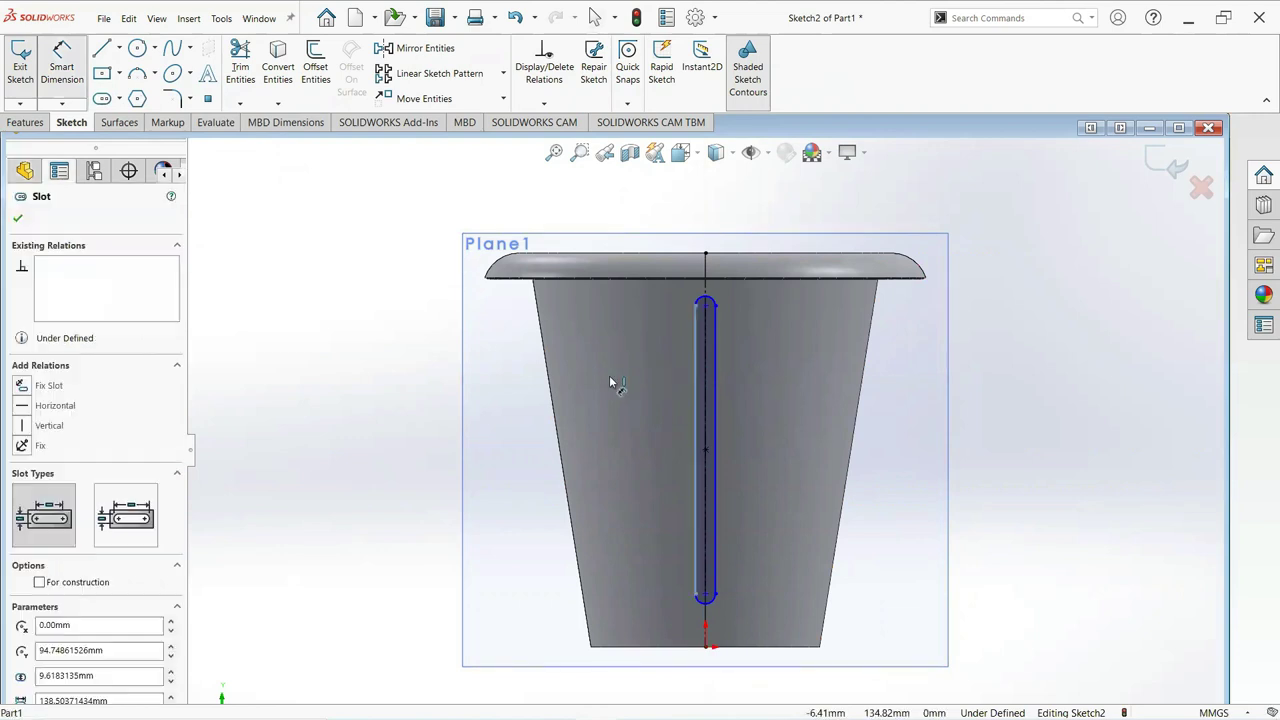
pyautogui.click(440, 405)
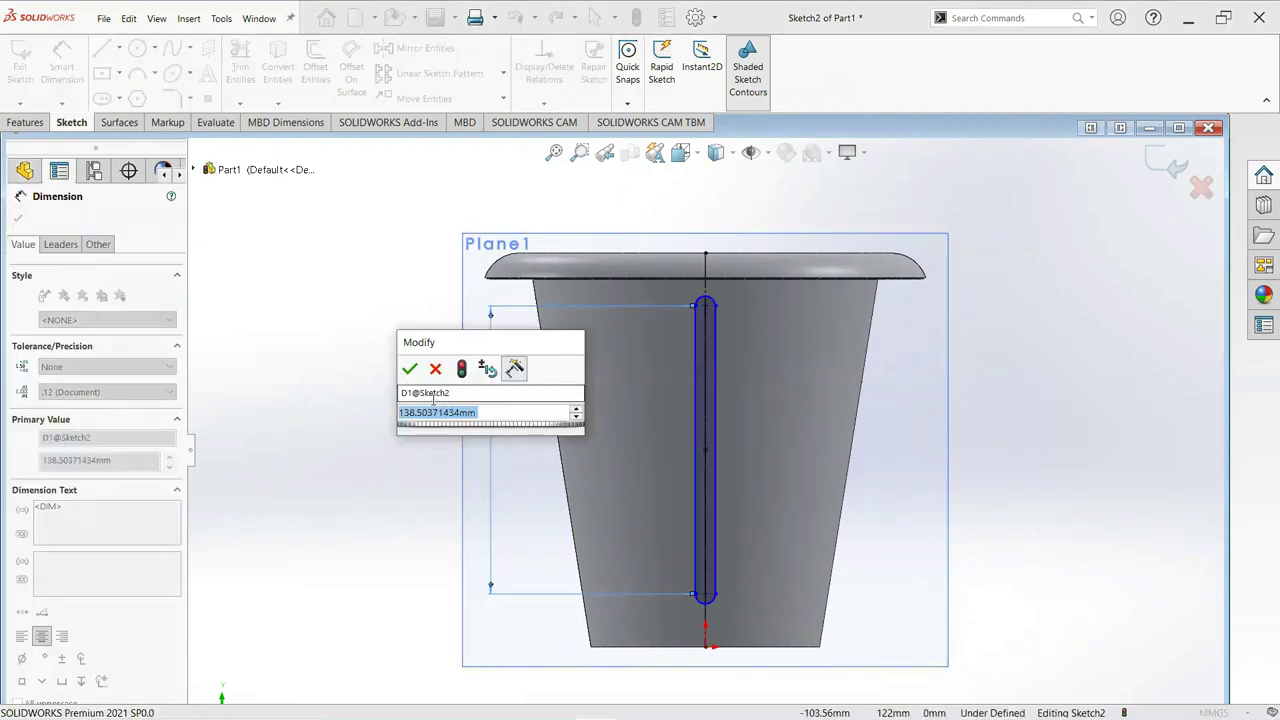
pyautogui.write('14')
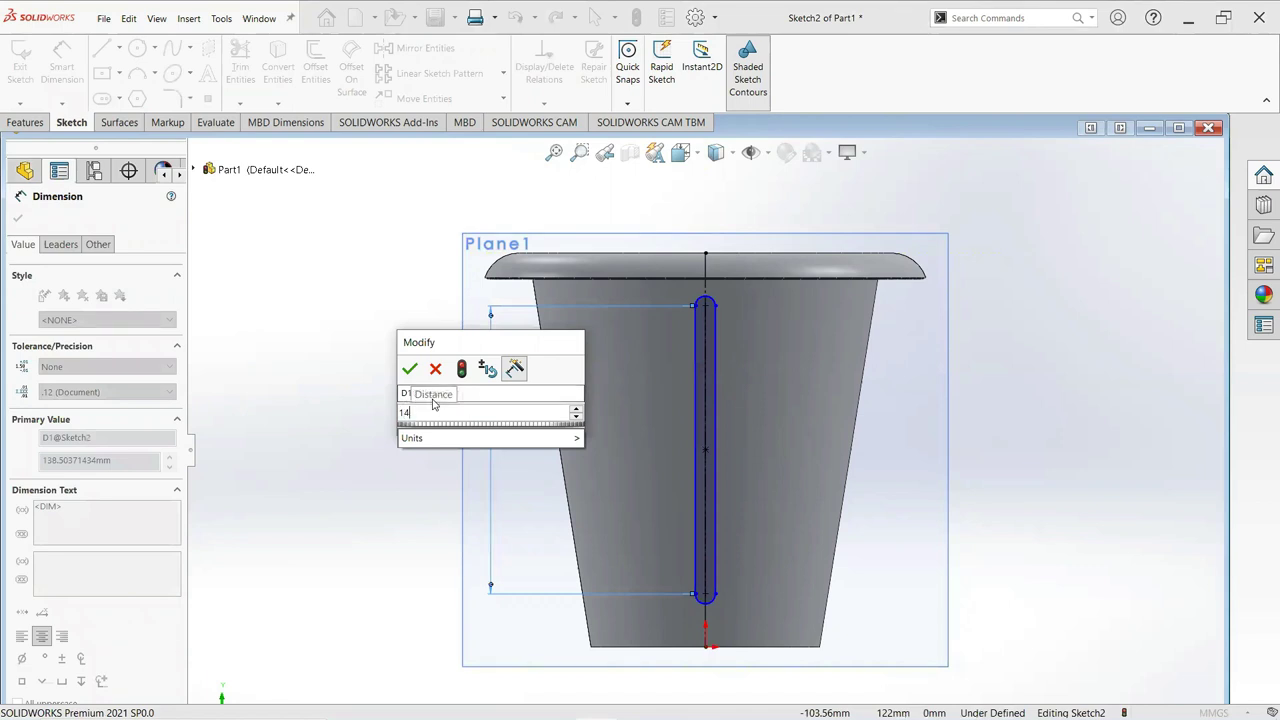
pyautogui.write('0')
pyautogui.press('Return')
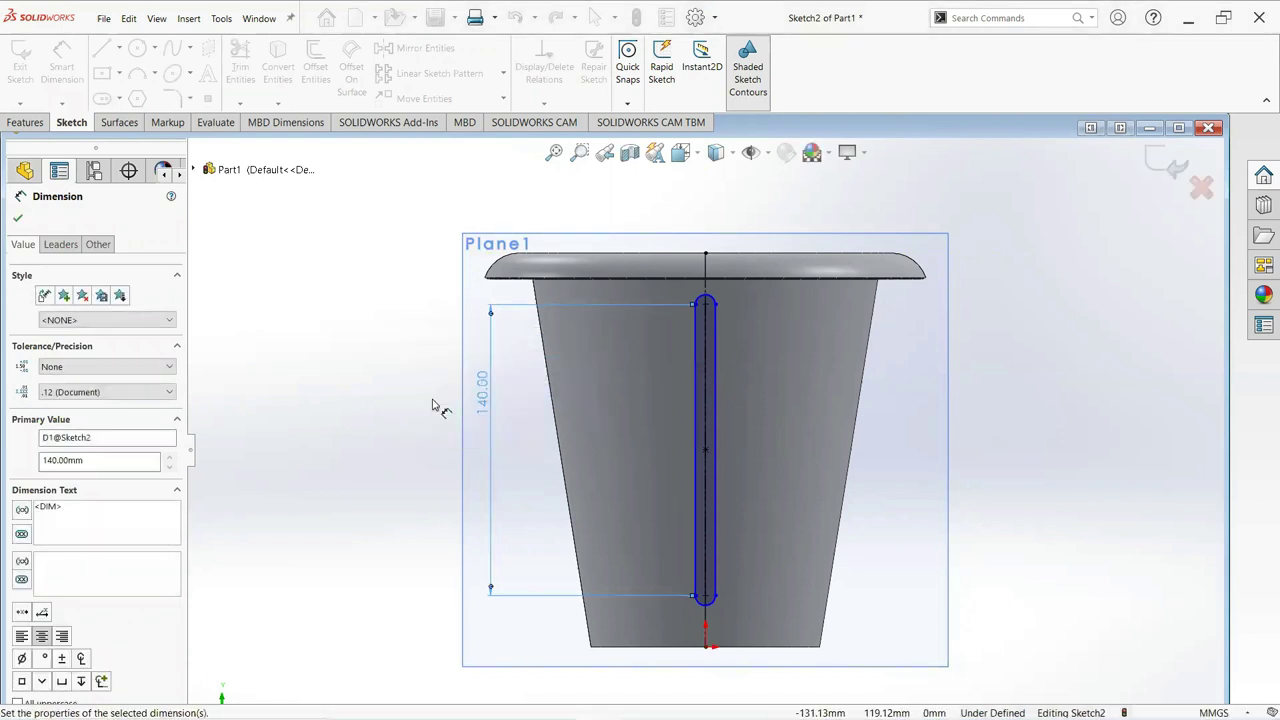
pyautogui.click(697, 292)
pyautogui.click(580, 238)
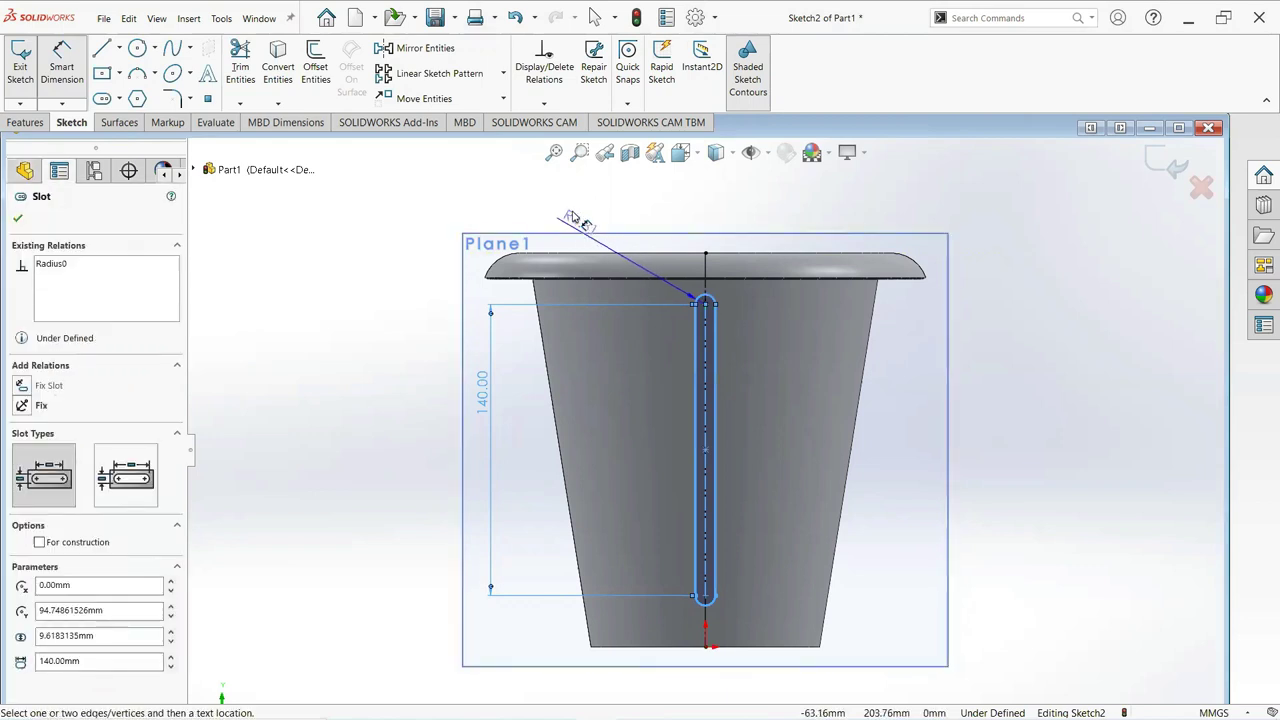
pyautogui.click(588, 232)
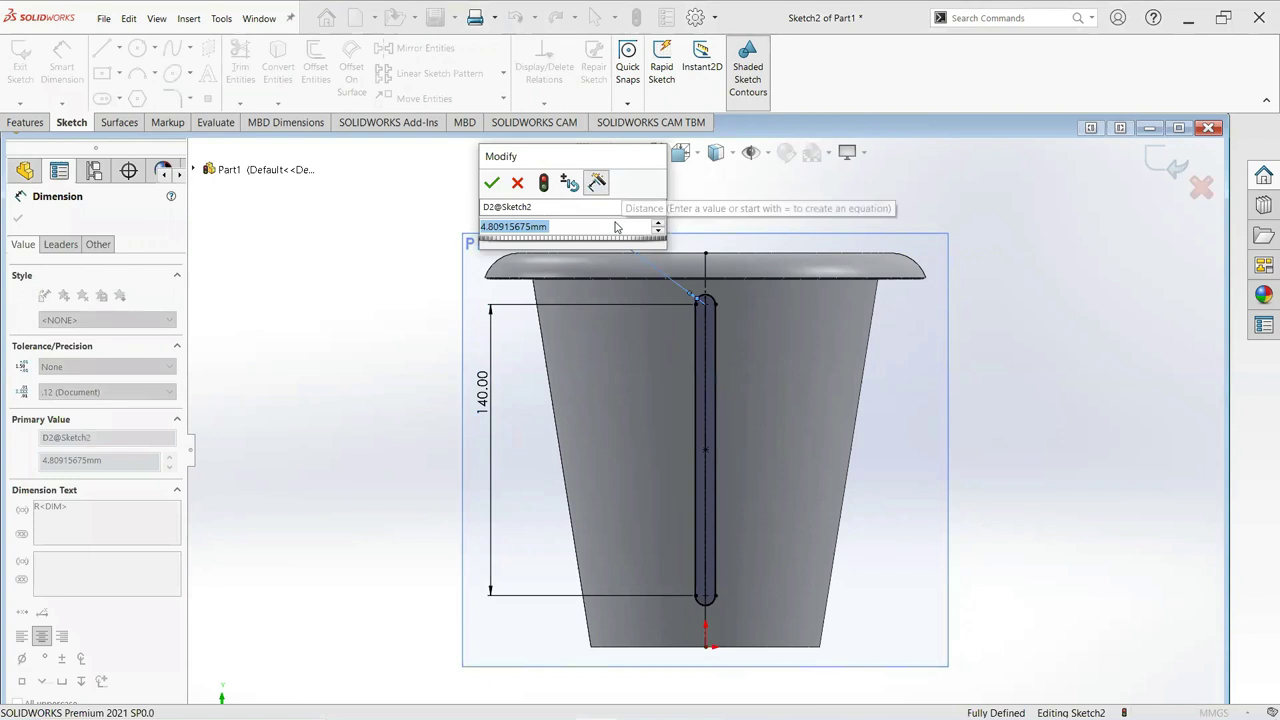
pyautogui.write('2.1')
pyautogui.press('Return')
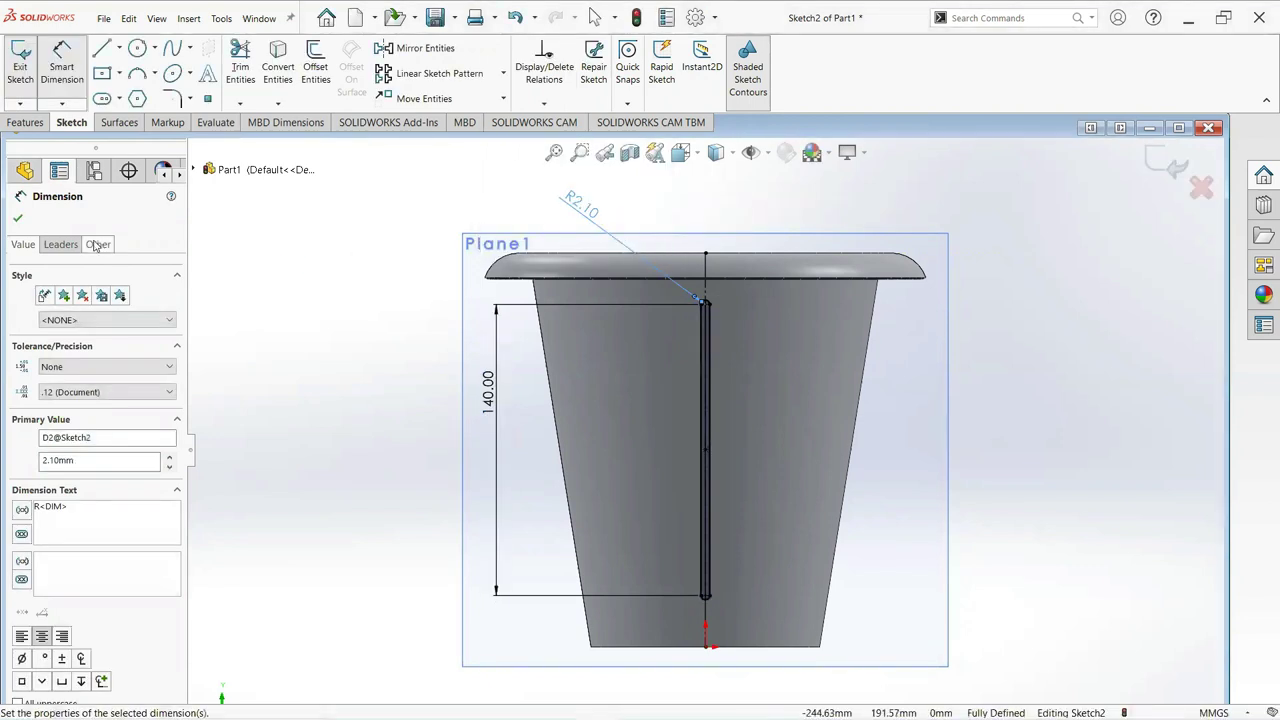
pyautogui.click(18, 219)
pyautogui.moveTo(540, 300); pyautogui.dragTo(552, 298, button='middle')
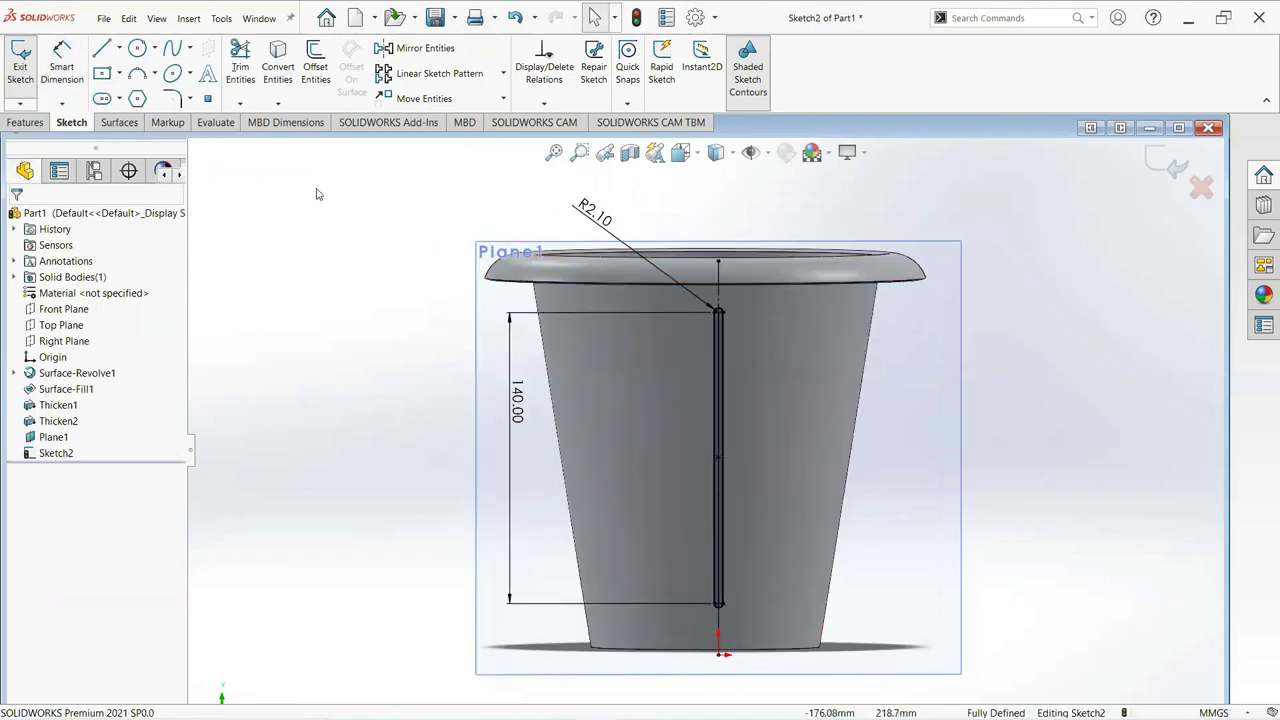
# Extrude-cut the slot sketch through the wall with a 150 mm blind depth.
pyautogui.click(36, 126)
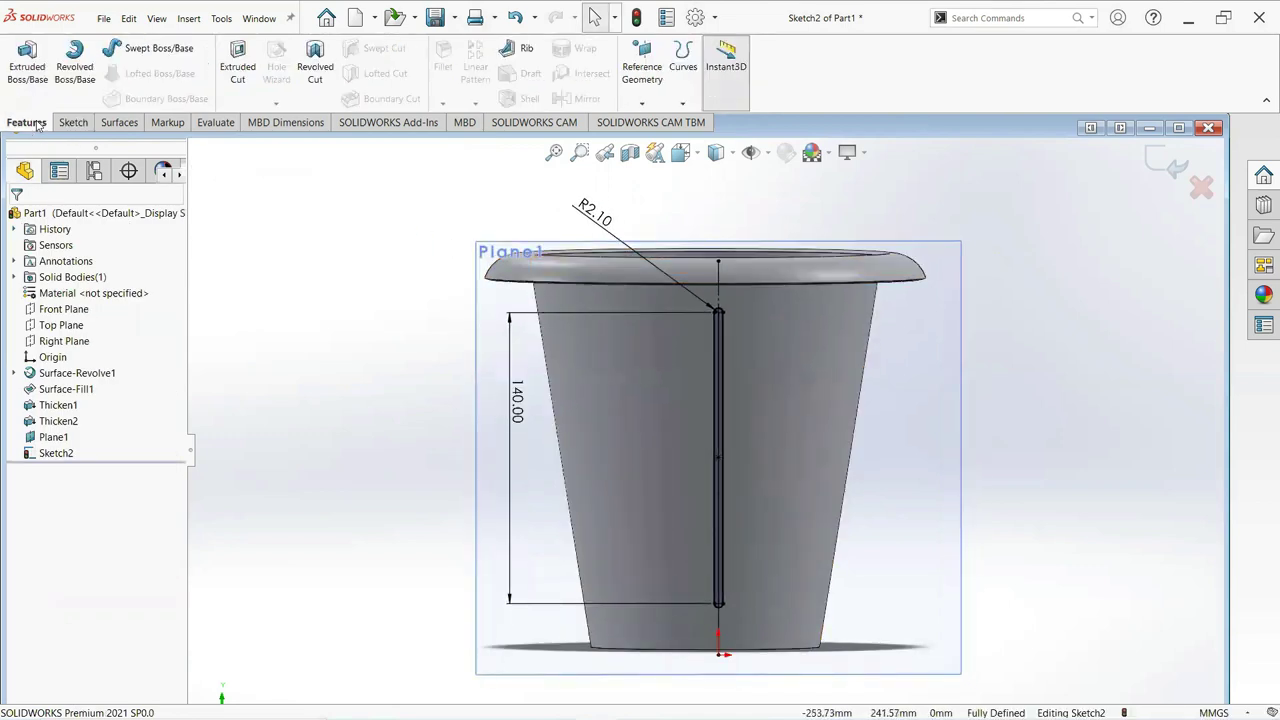
pyautogui.click(240, 70)
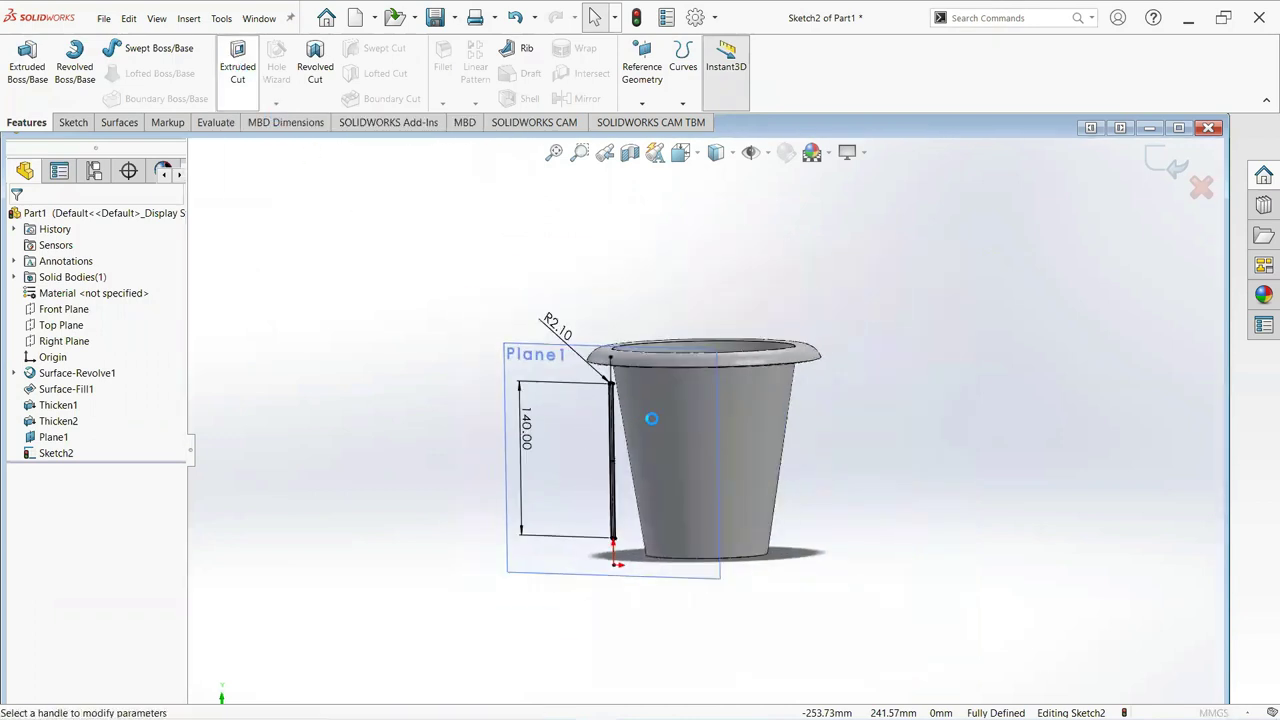
pyautogui.moveTo(624, 459); pyautogui.dragTo(750, 441)
pyautogui.moveTo(722, 460); pyautogui.dragTo(690, 530, button='middle')
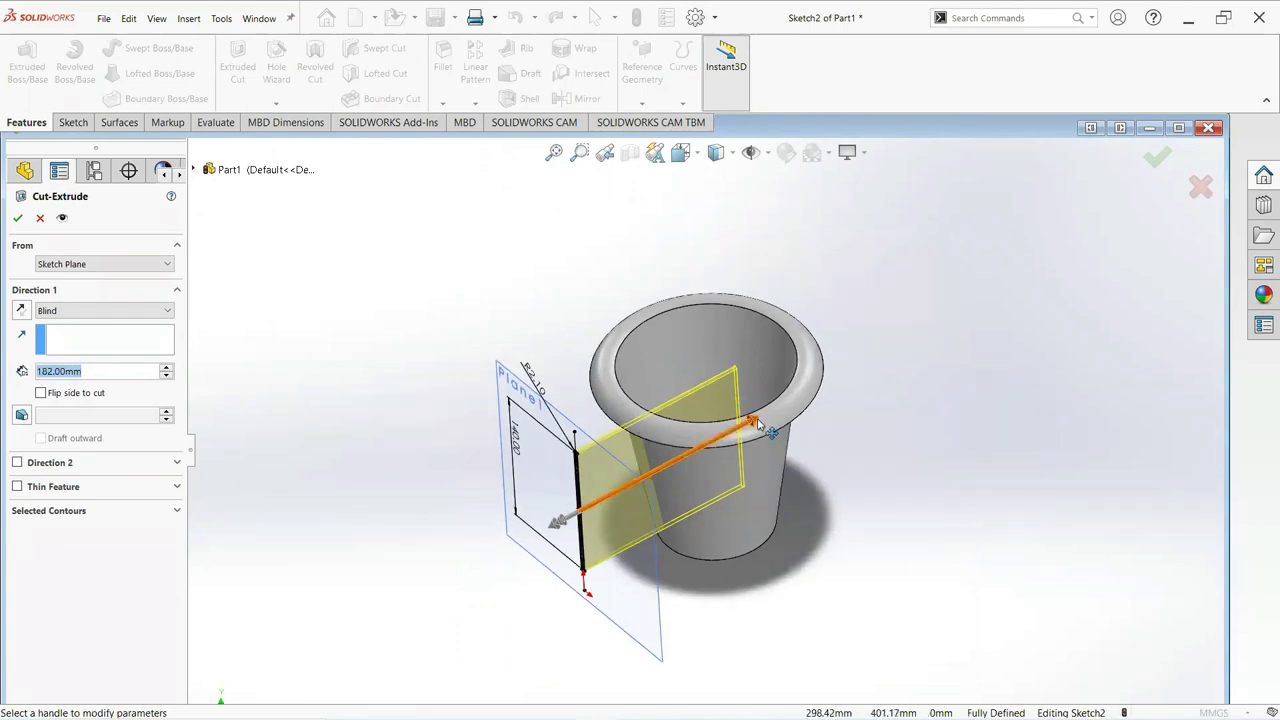
pyautogui.moveTo(751, 421); pyautogui.dragTo(694, 436)
pyautogui.moveTo(694, 436); pyautogui.dragTo(723, 503, button='middle')
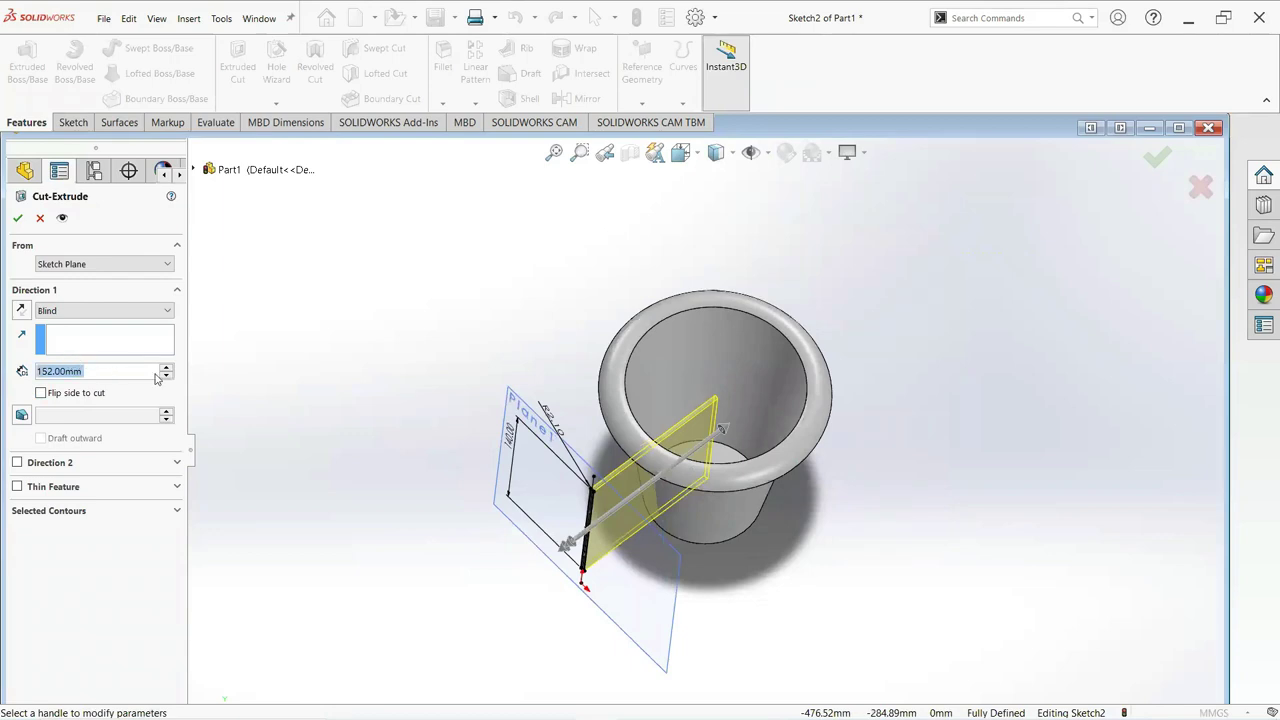
pyautogui.write('150')
pyautogui.press('Return')
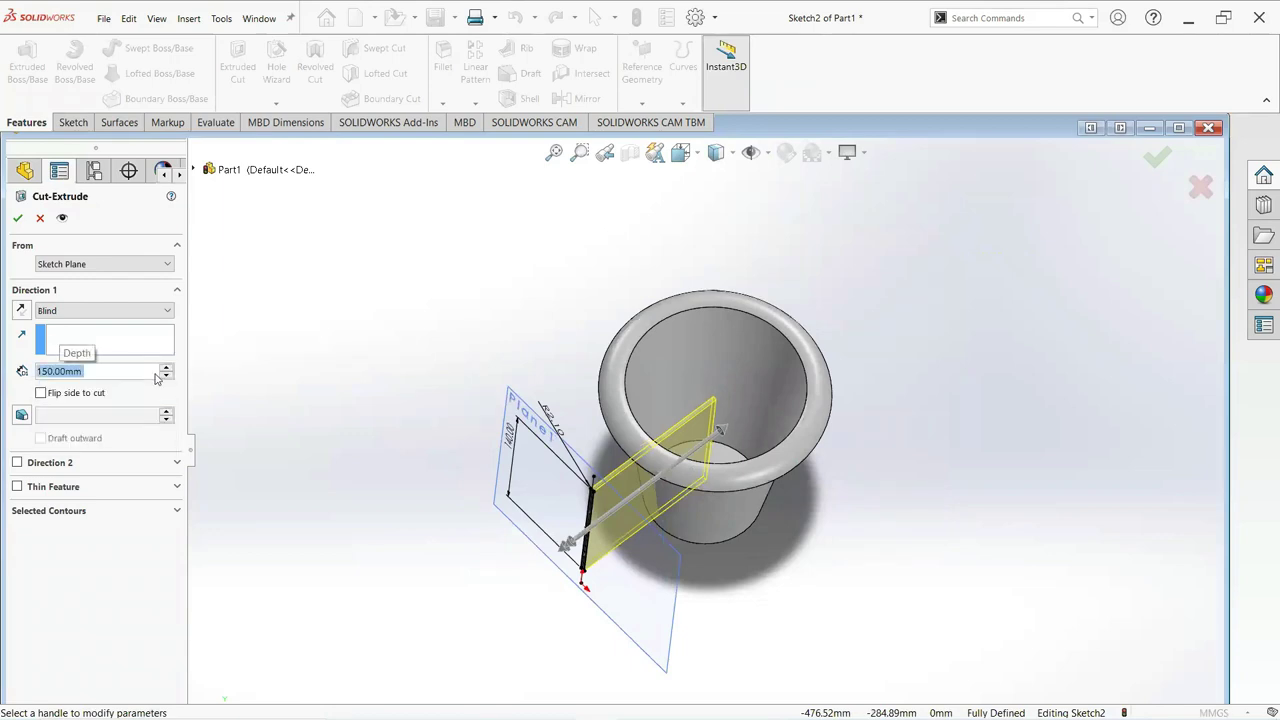
pyautogui.click(17, 218)
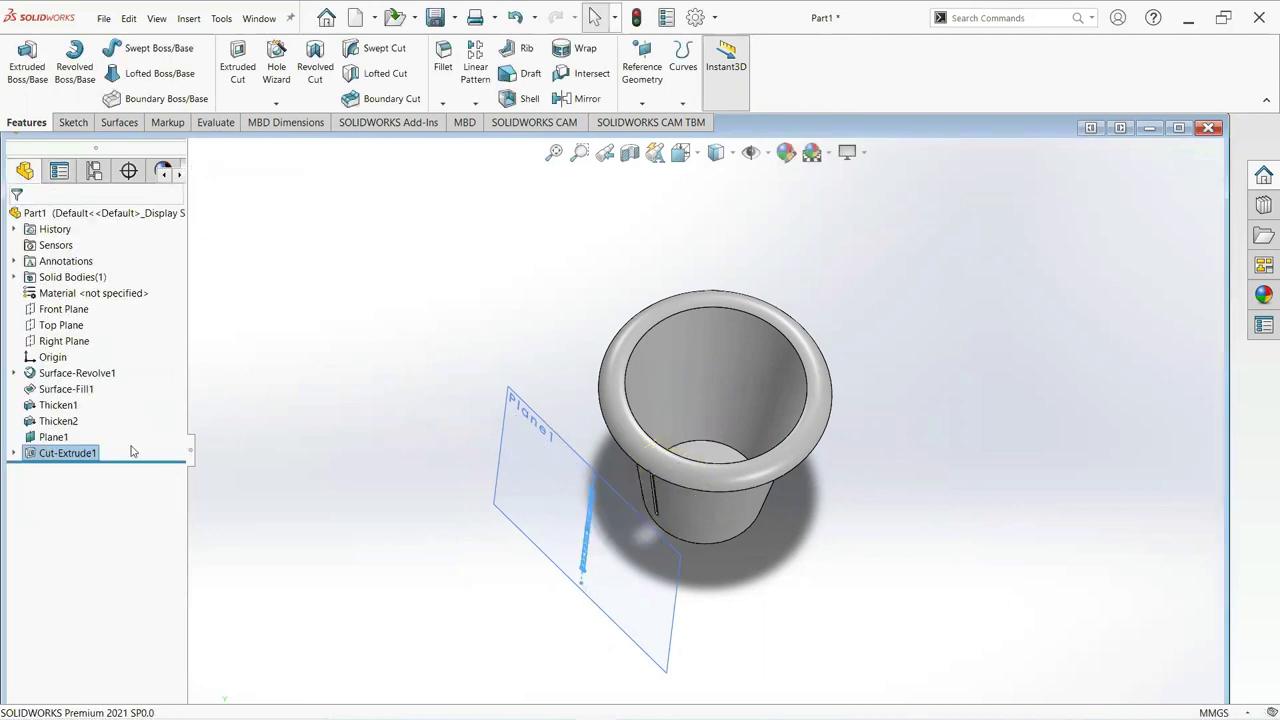
# Hide Plane1 and turn the basket to a side view.
pyautogui.rightClick(62, 439)
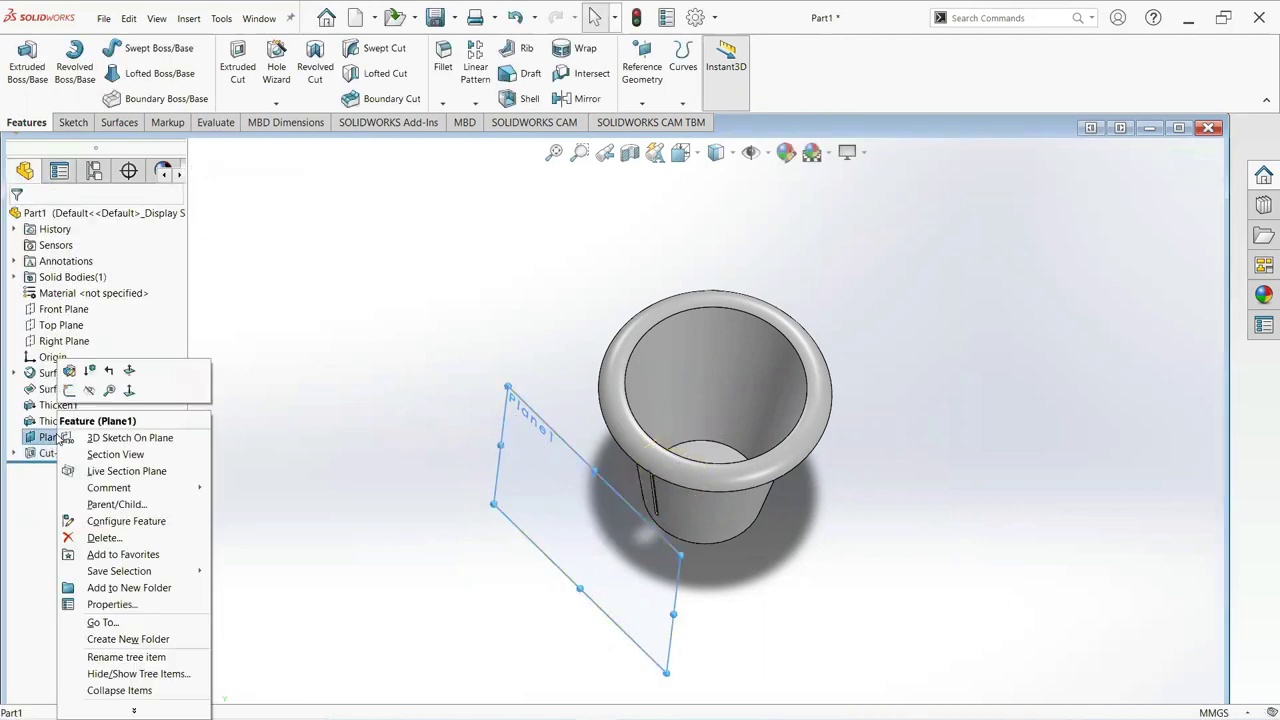
pyautogui.click(89, 390)
pyautogui.moveTo(536, 492); pyautogui.dragTo(564, 328, button='middle')
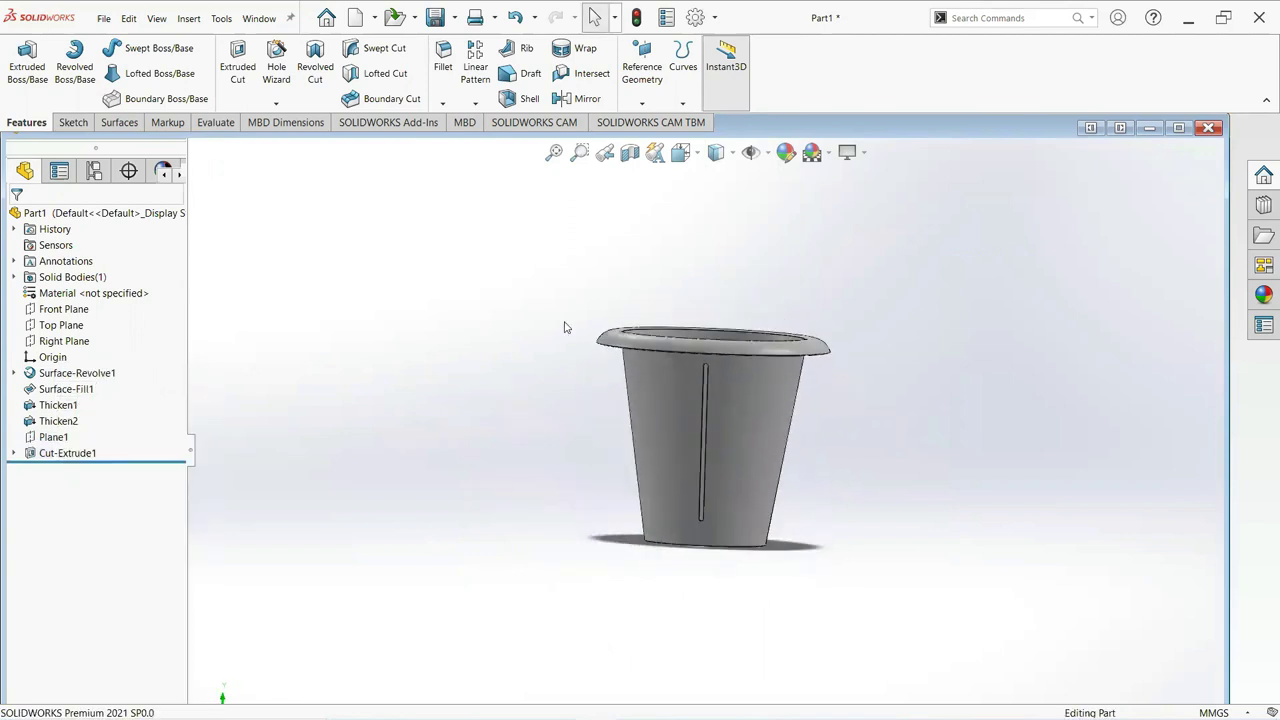
pyautogui.click(478, 104)
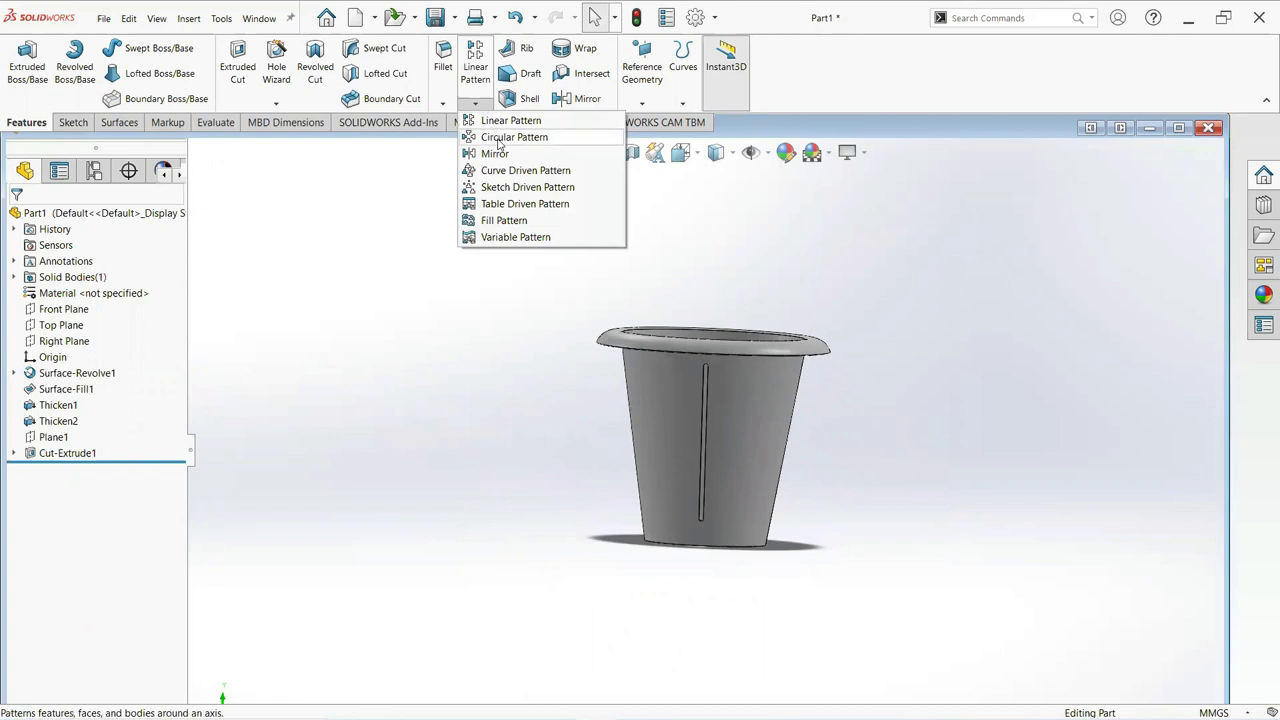
# Start a circular pattern of Cut-Extrude1 using the basket's side face as the axis.
pyautogui.click(503, 140)
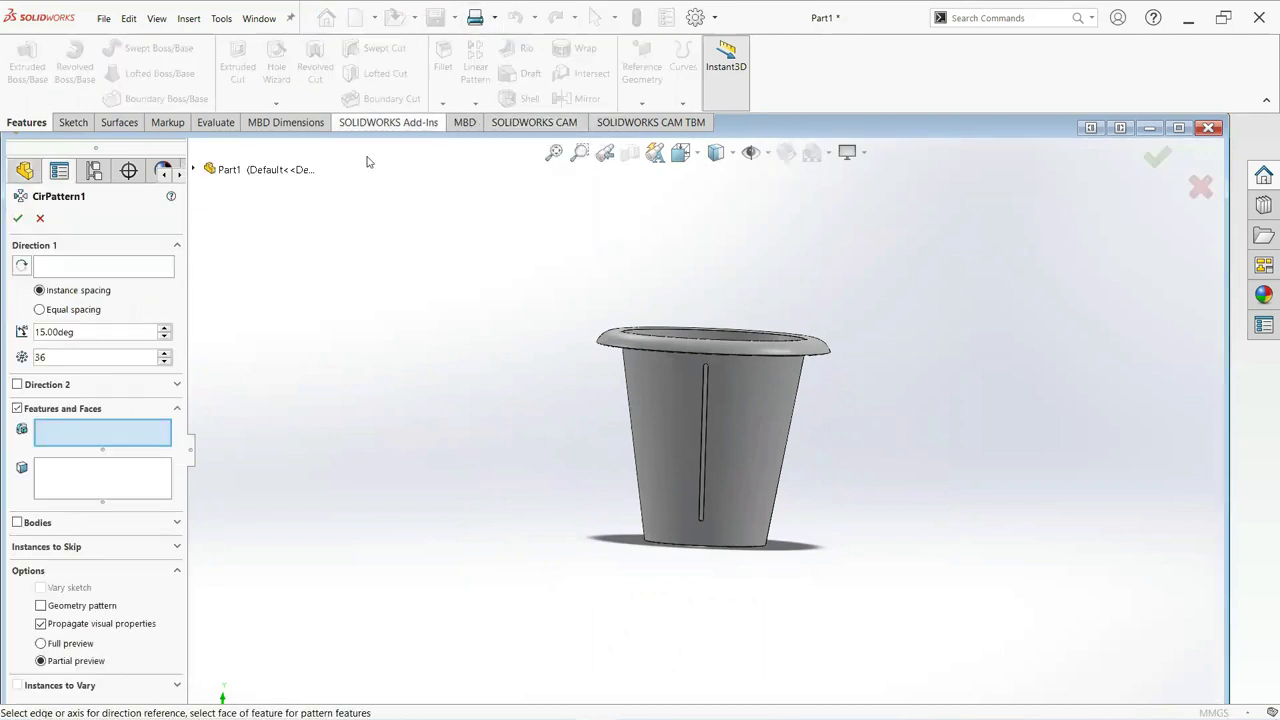
pyautogui.click(101, 266)
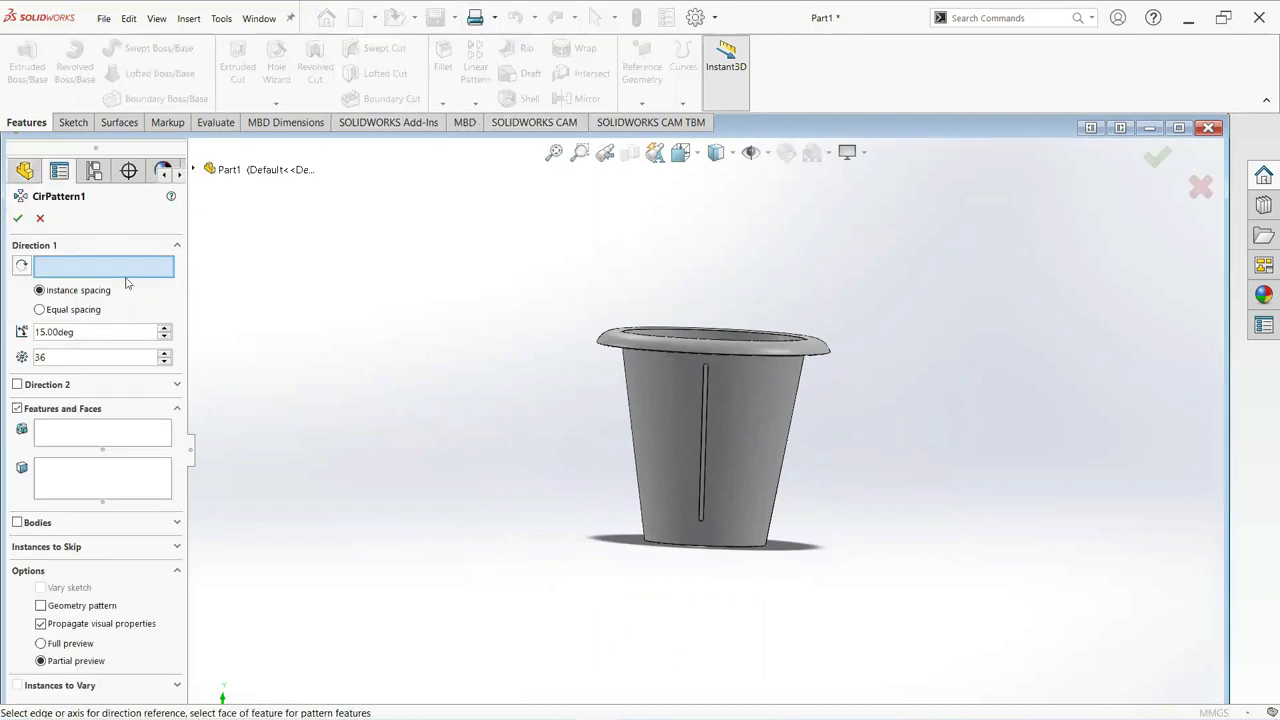
pyautogui.click(658, 428)
pyautogui.click(110, 437)
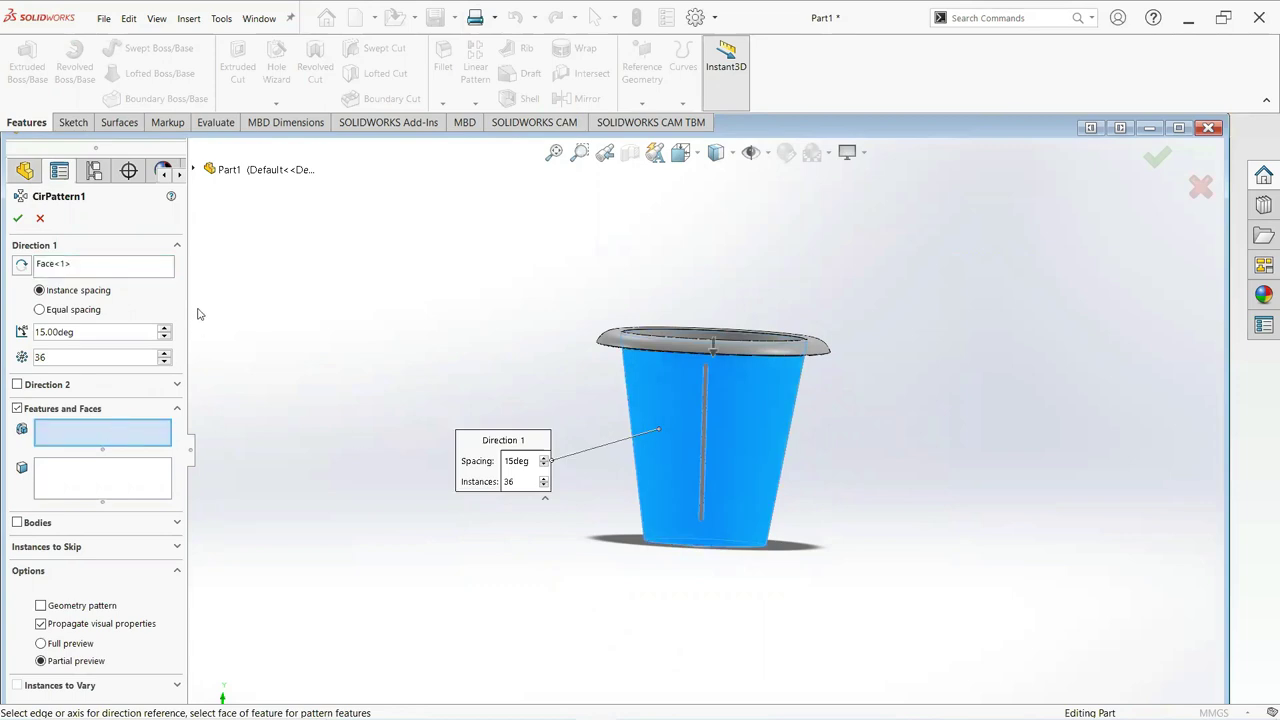
pyautogui.click(198, 171)
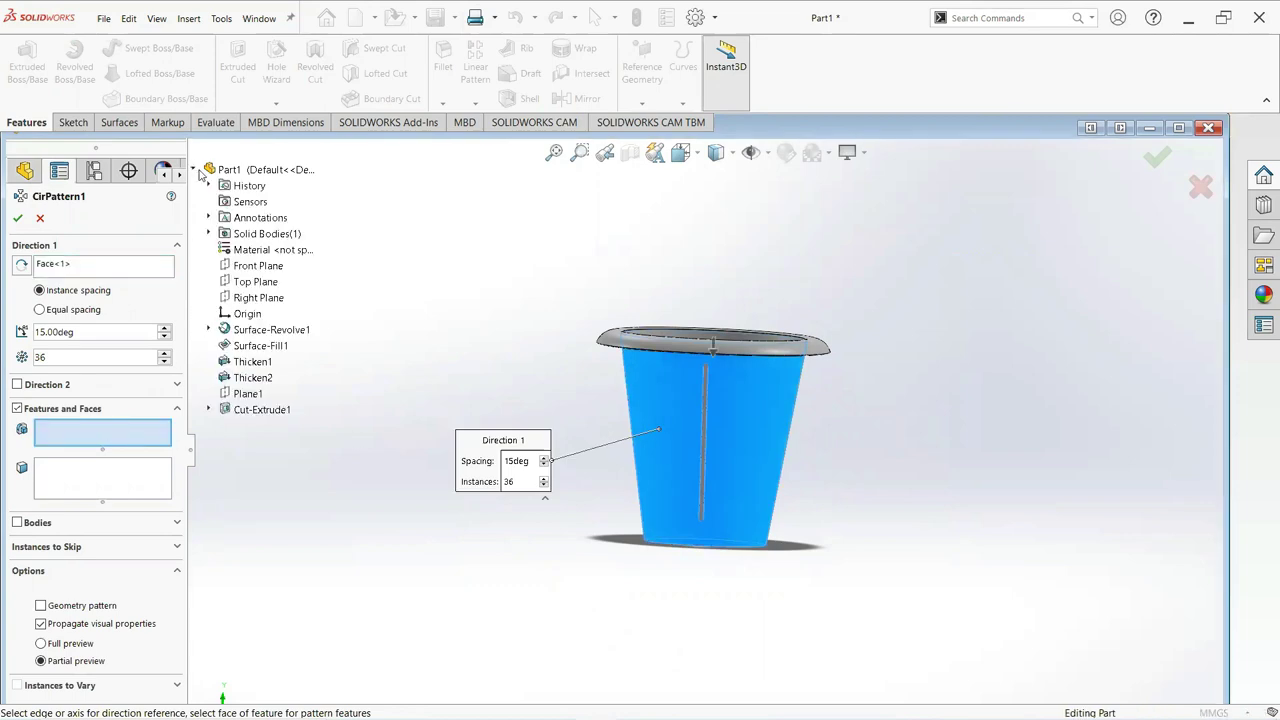
pyautogui.click(272, 411)
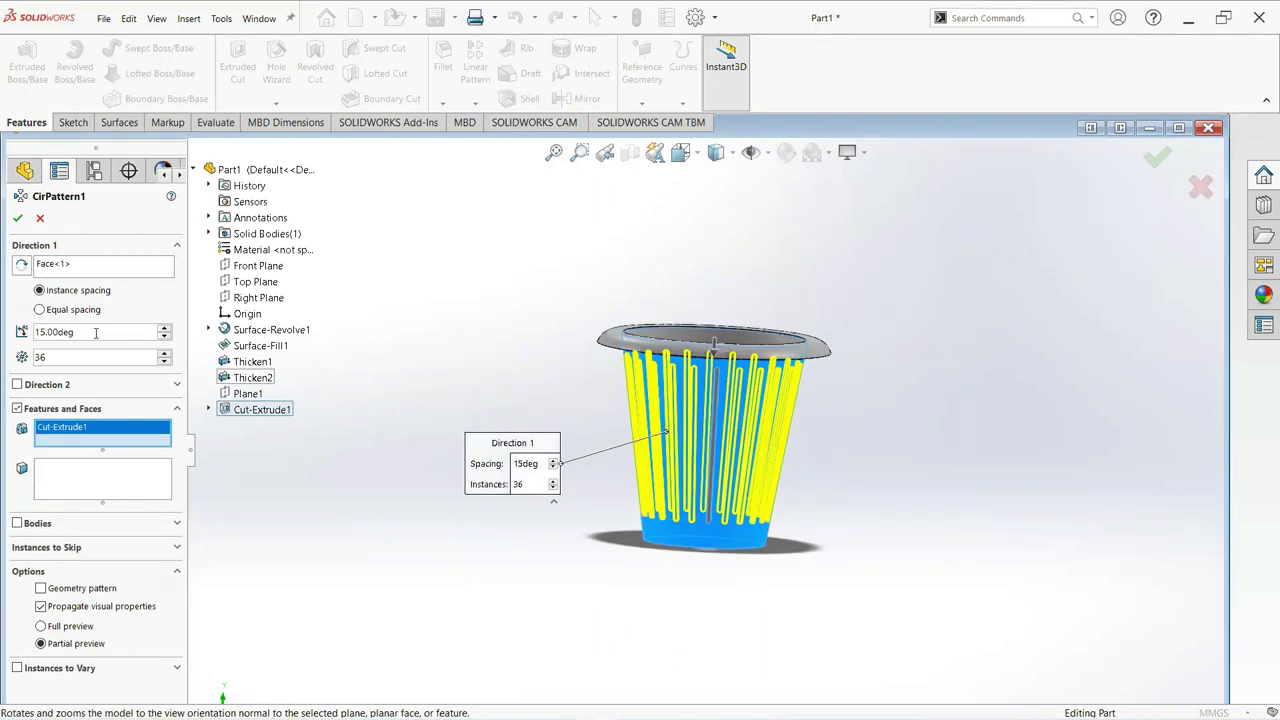
# Set the pattern to 6° spacing with 60 instances and accept it.
pyautogui.moveTo(96, 332); pyautogui.dragTo(7, 328)
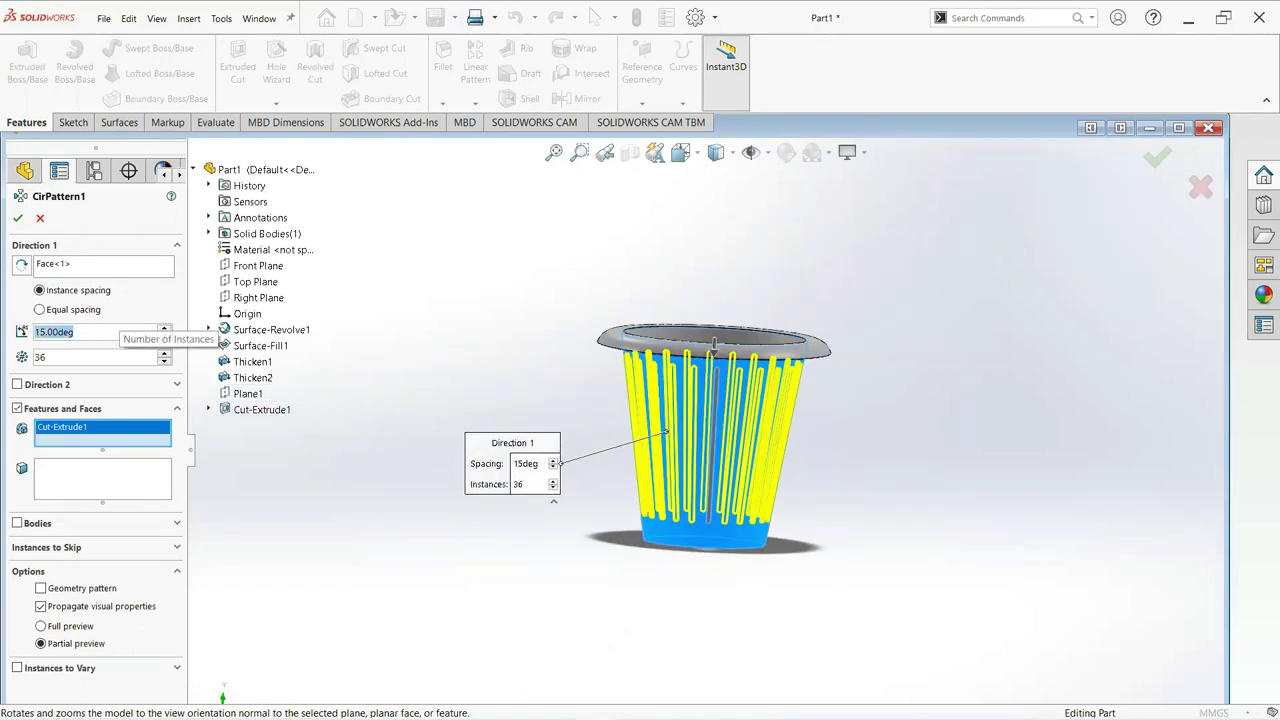
pyautogui.write('6')
pyautogui.press('Return')
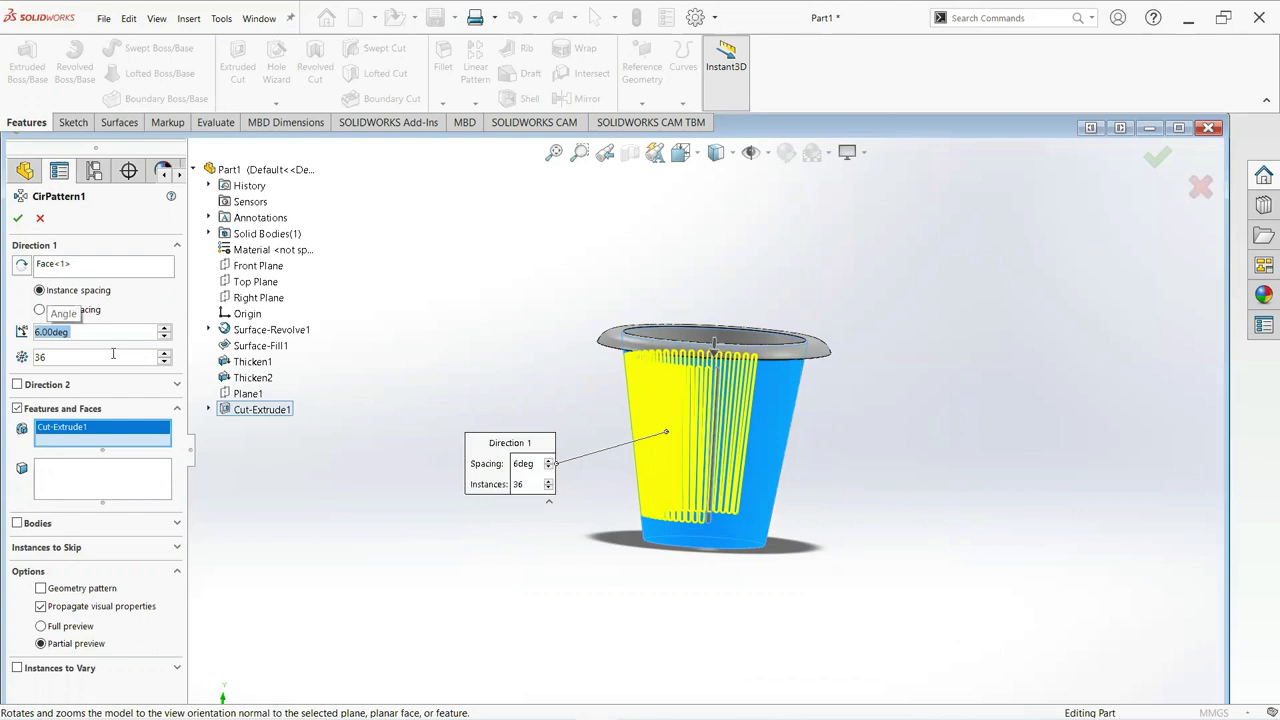
pyautogui.click(164, 353)
pyautogui.click(164, 353)
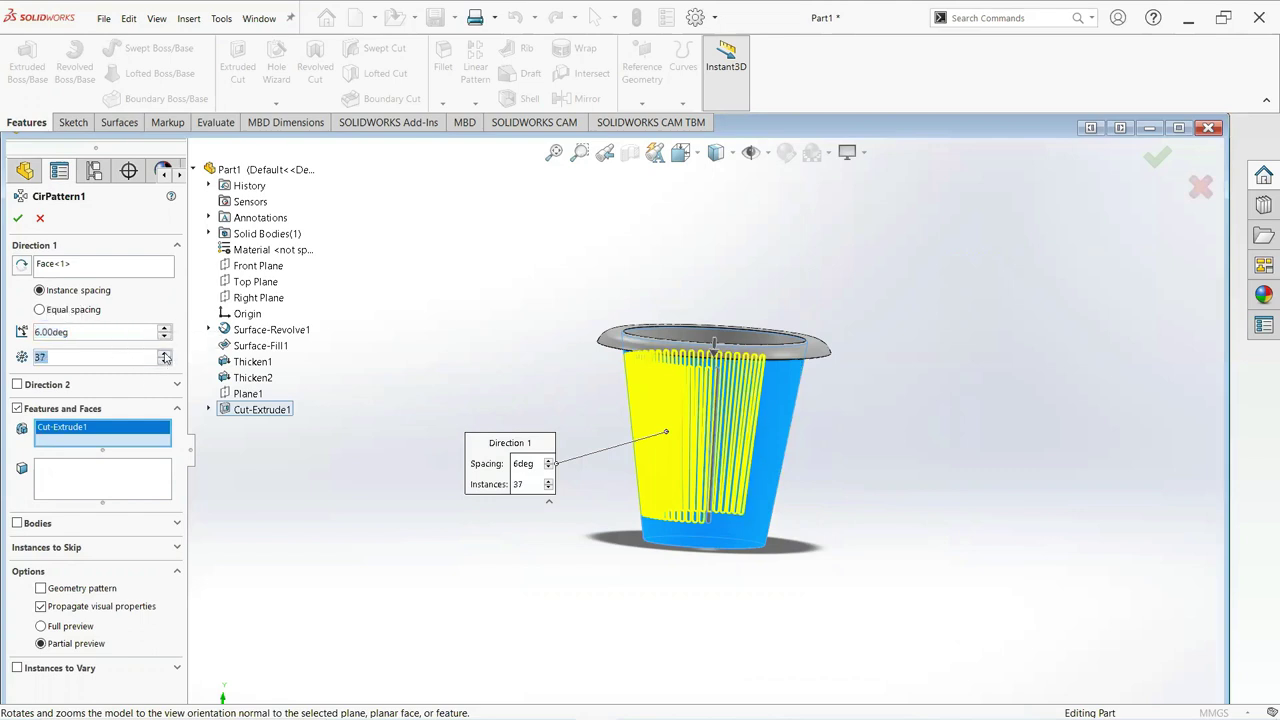
pyautogui.click(164, 353)
pyautogui.click(164, 353)
pyautogui.click(164, 353)
pyautogui.click(164, 353)
pyautogui.click(164, 353)
pyautogui.click(164, 353)
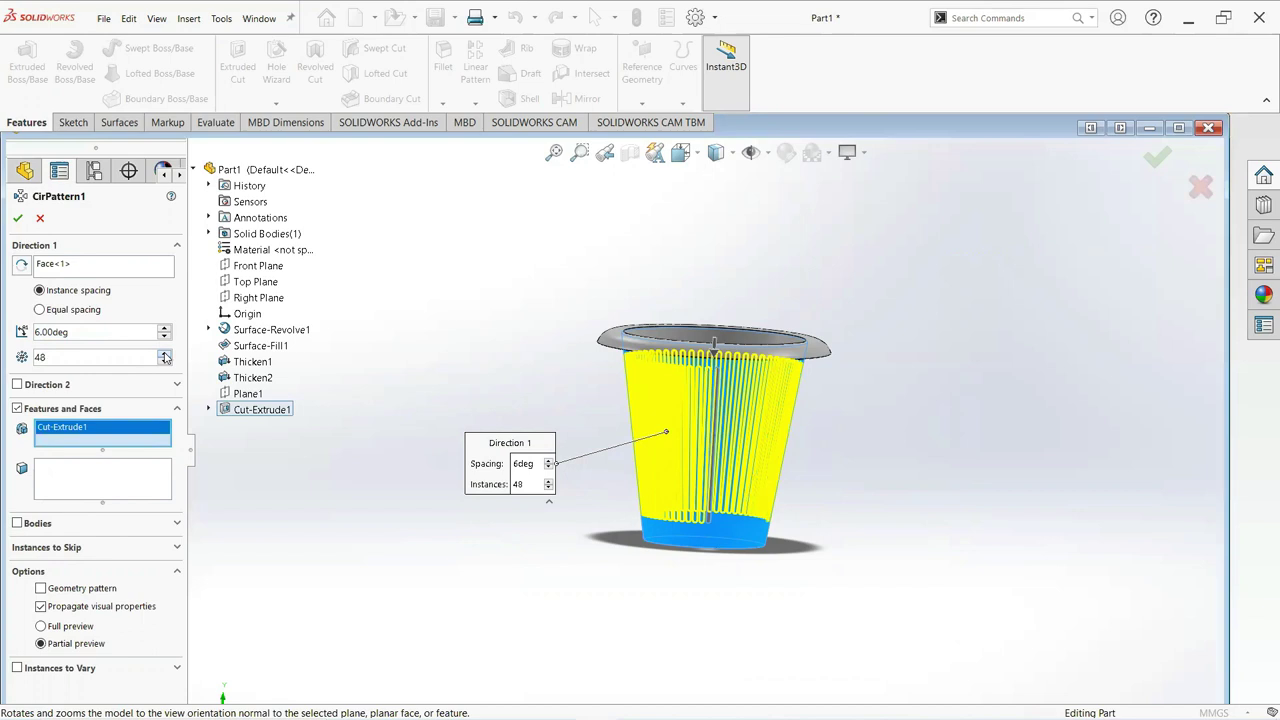
pyautogui.click(164, 356)
pyautogui.scroll(-5, 688, 443)
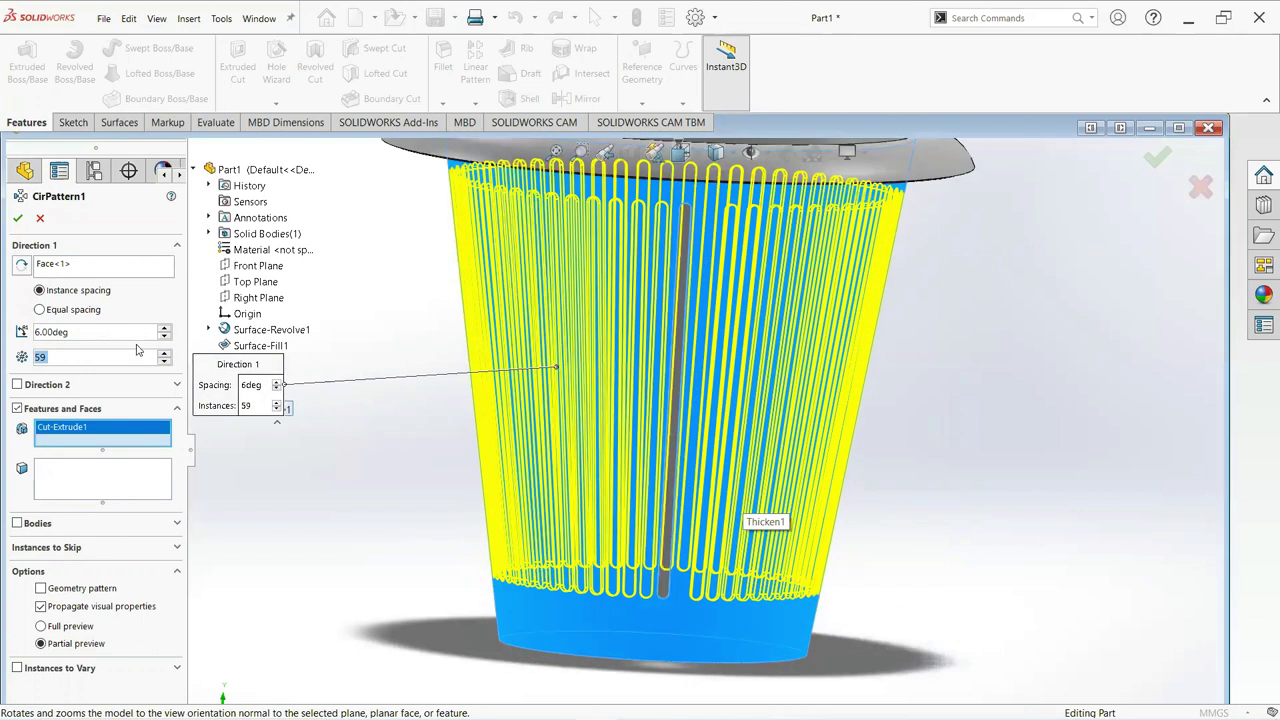
pyautogui.click(164, 356)
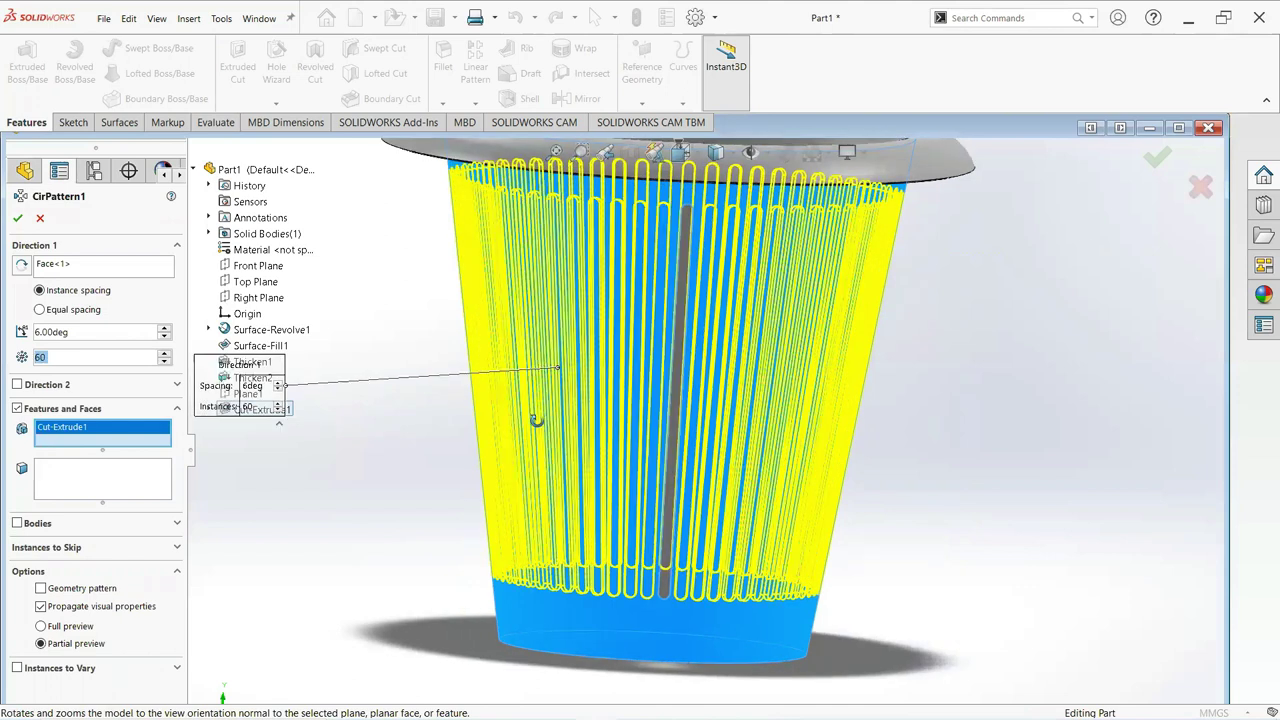
pyautogui.moveTo(511, 443); pyautogui.dragTo(505, 470, button='middle')
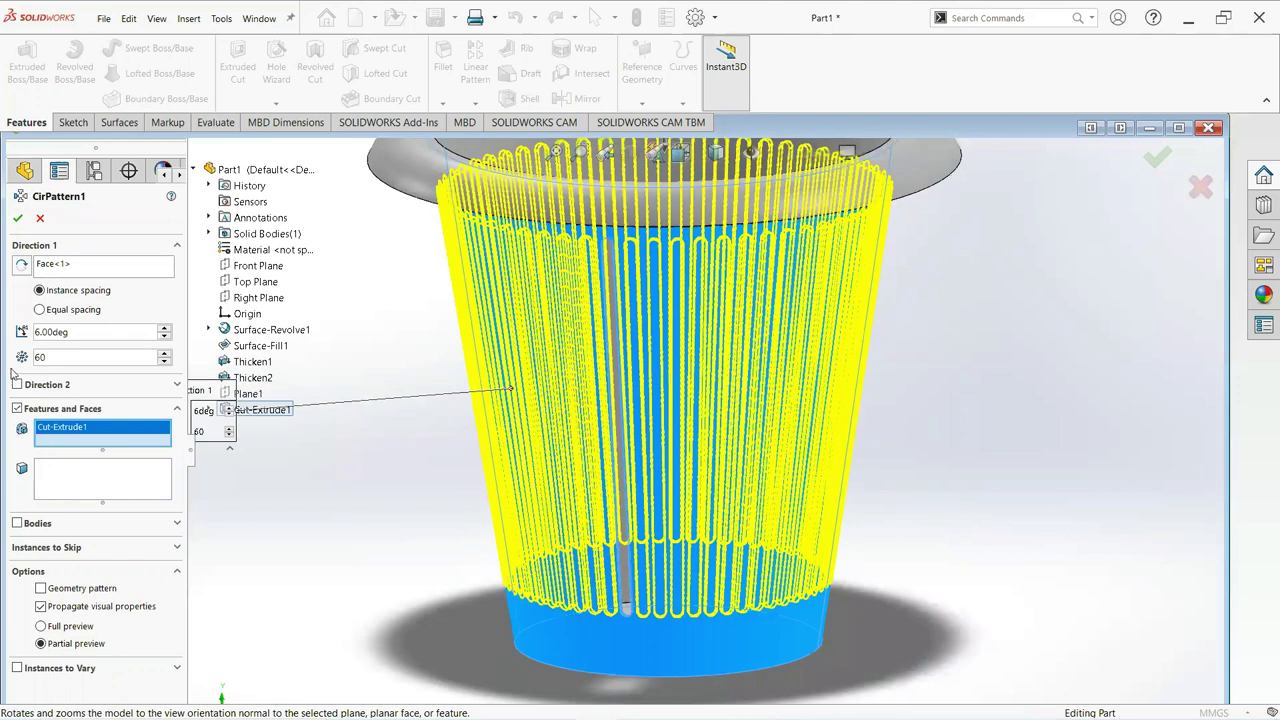
pyautogui.click(65, 360)
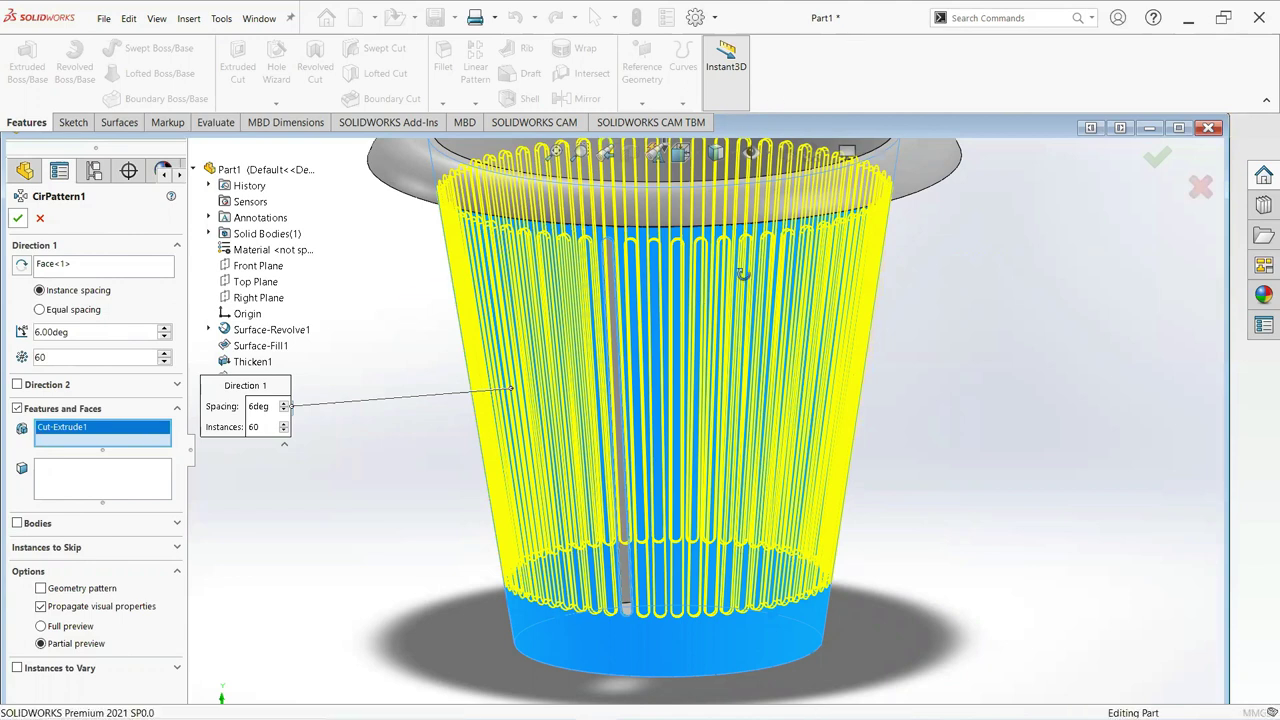
pyautogui.press('Return')
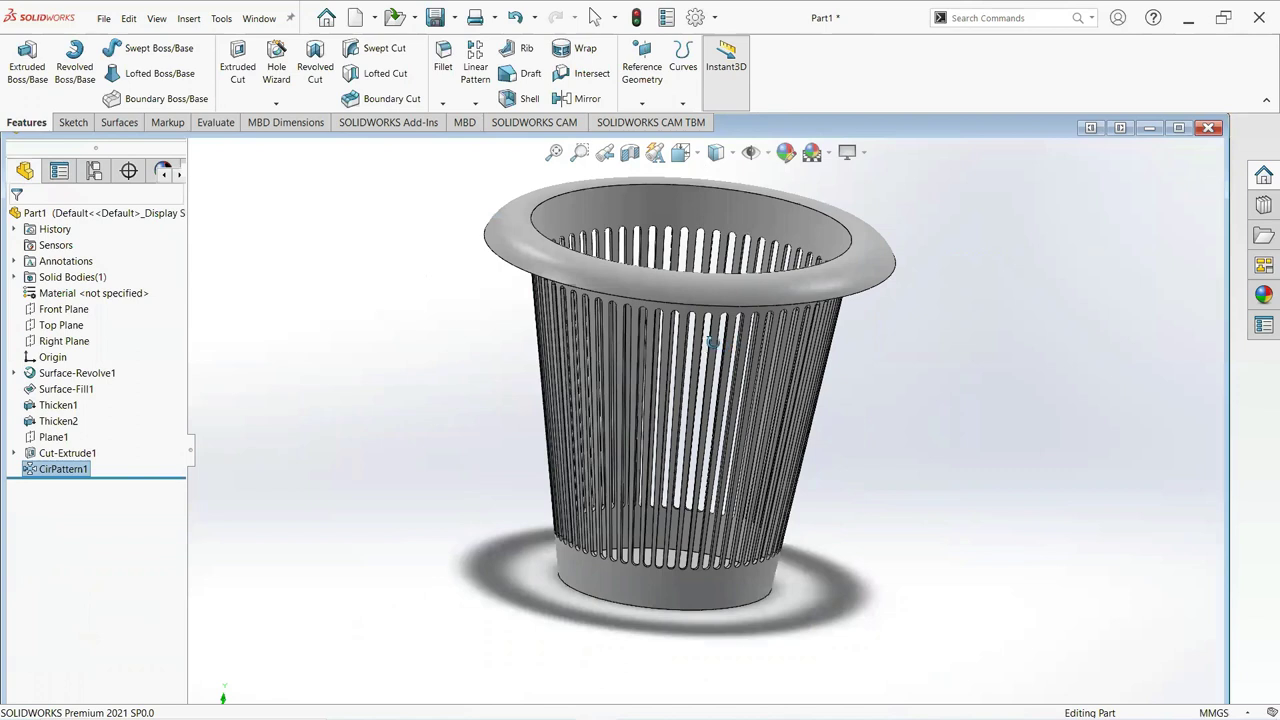
# Apply the red high gloss plastic appearance from Plastic > High Gloss to the whole part.
pyautogui.moveTo(758, 299); pyautogui.dragTo(879, 365, button='middle')
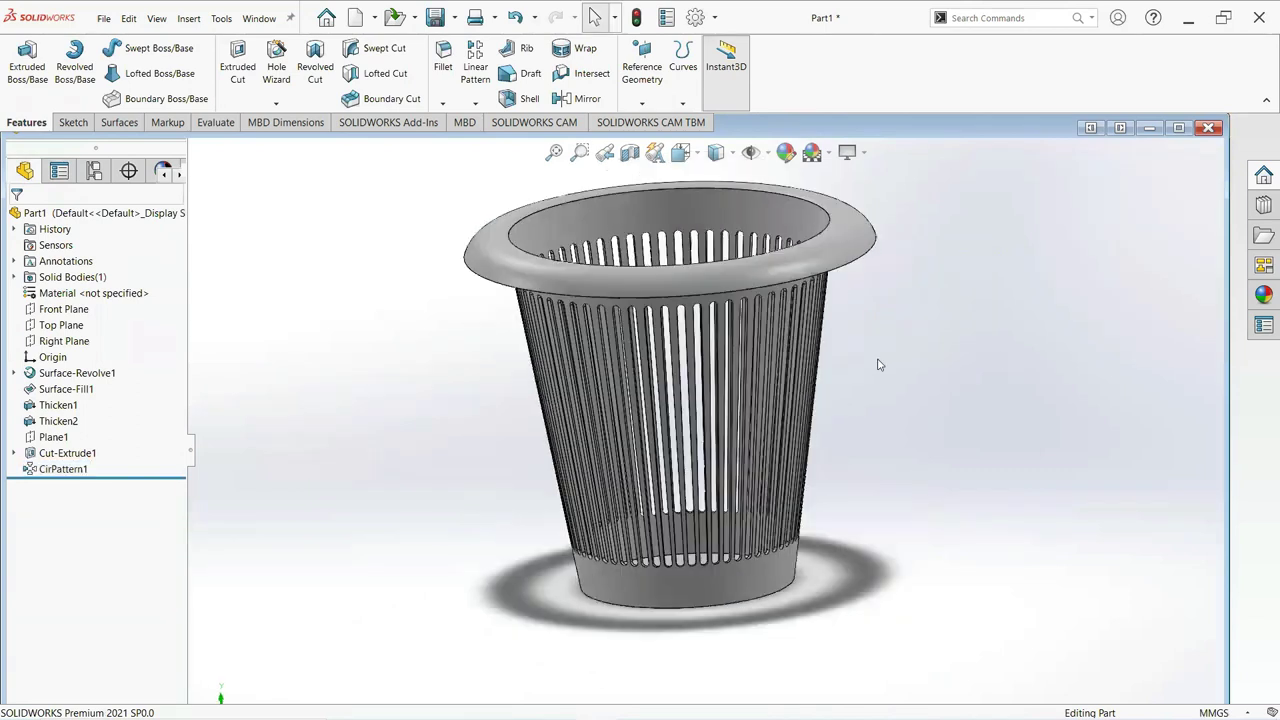
pyautogui.click(1260, 299)
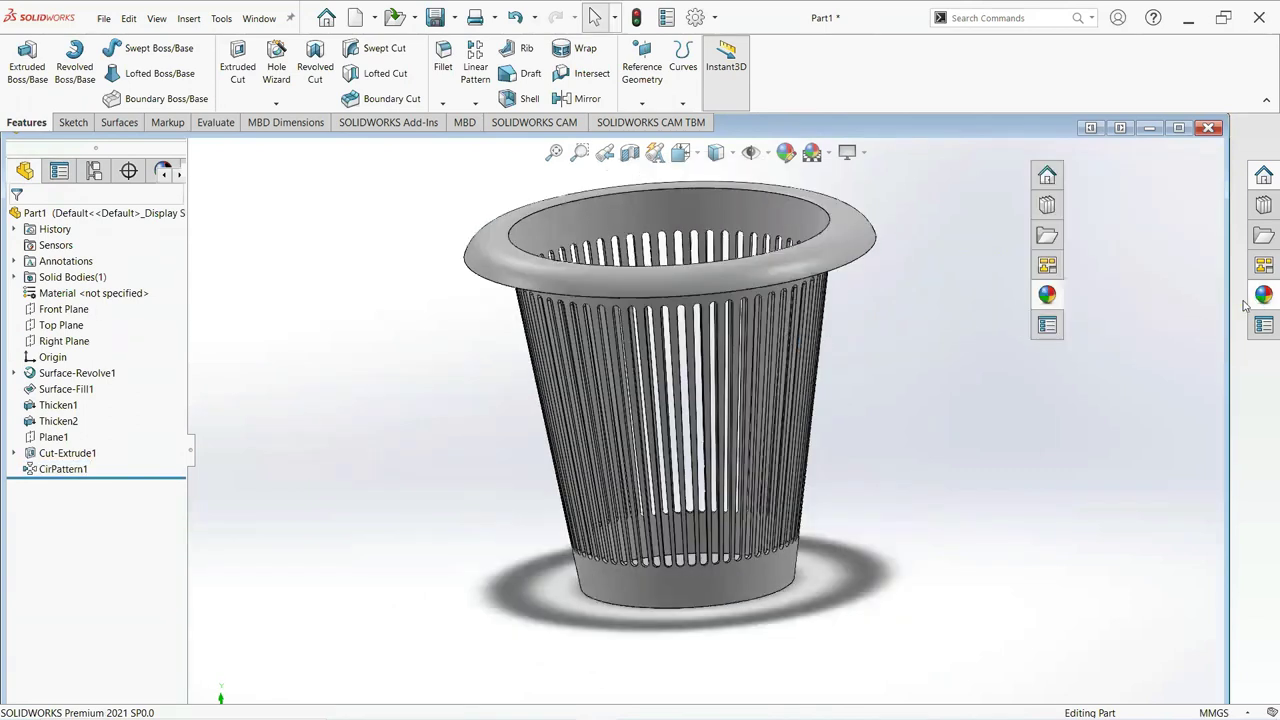
pyautogui.click(1075, 174)
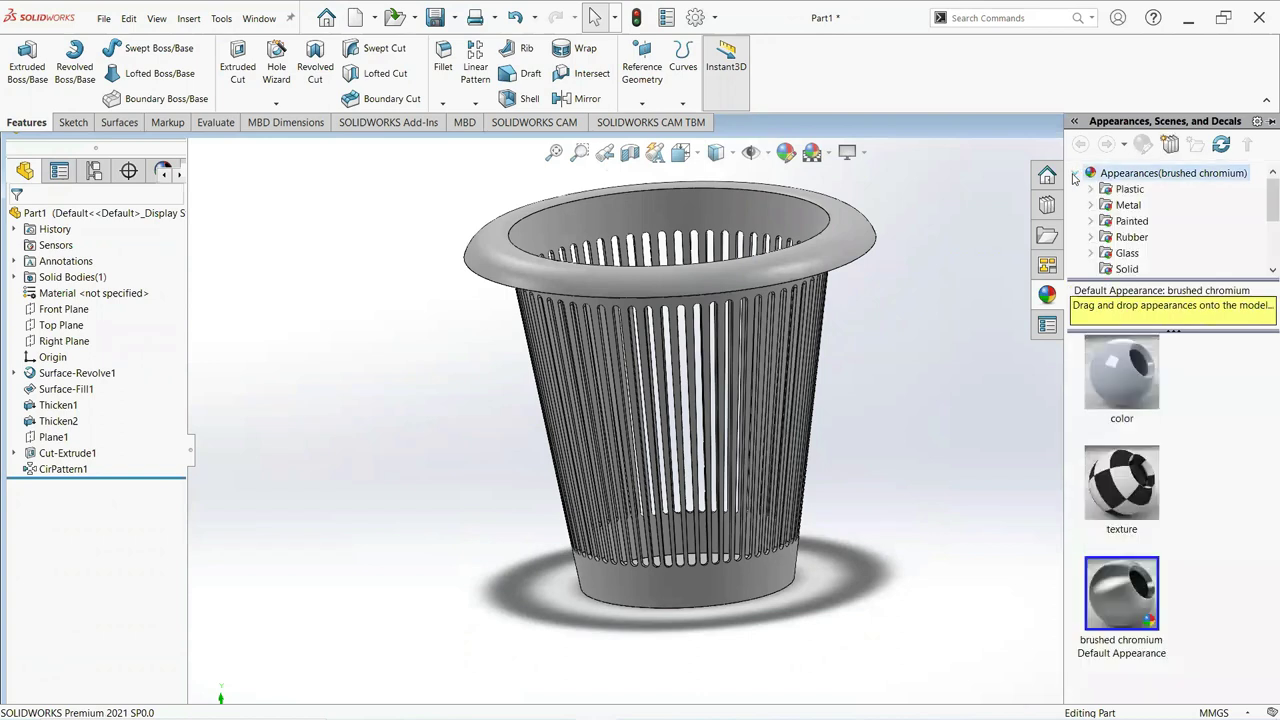
pyautogui.click(1090, 189)
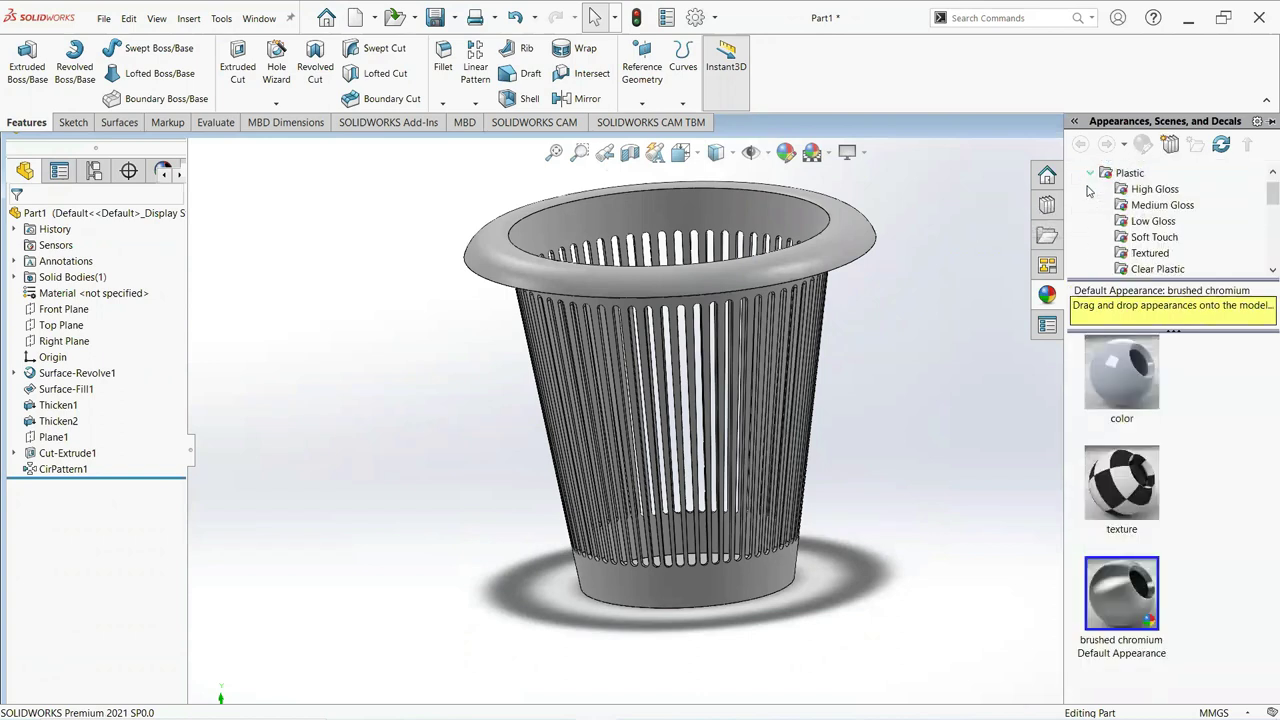
pyautogui.click(1145, 190)
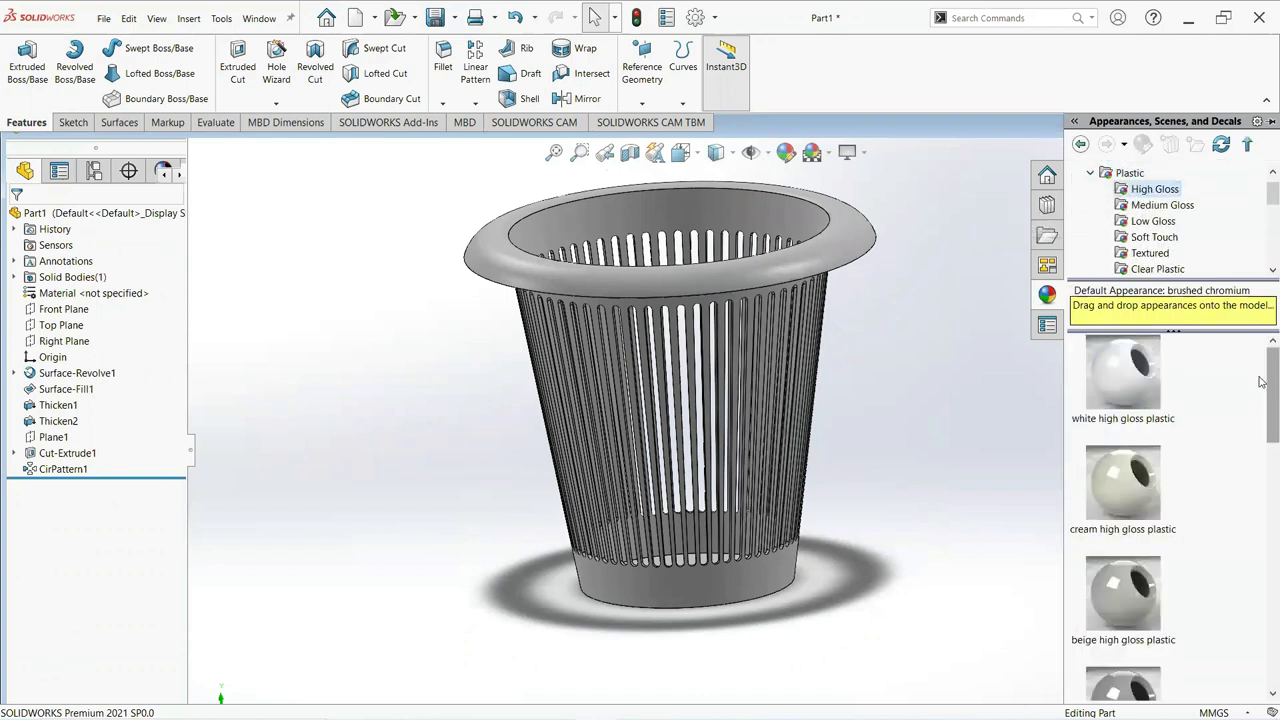
pyautogui.scroll(-5, 1262, 495)
pyautogui.scroll(-2, 1262, 495)
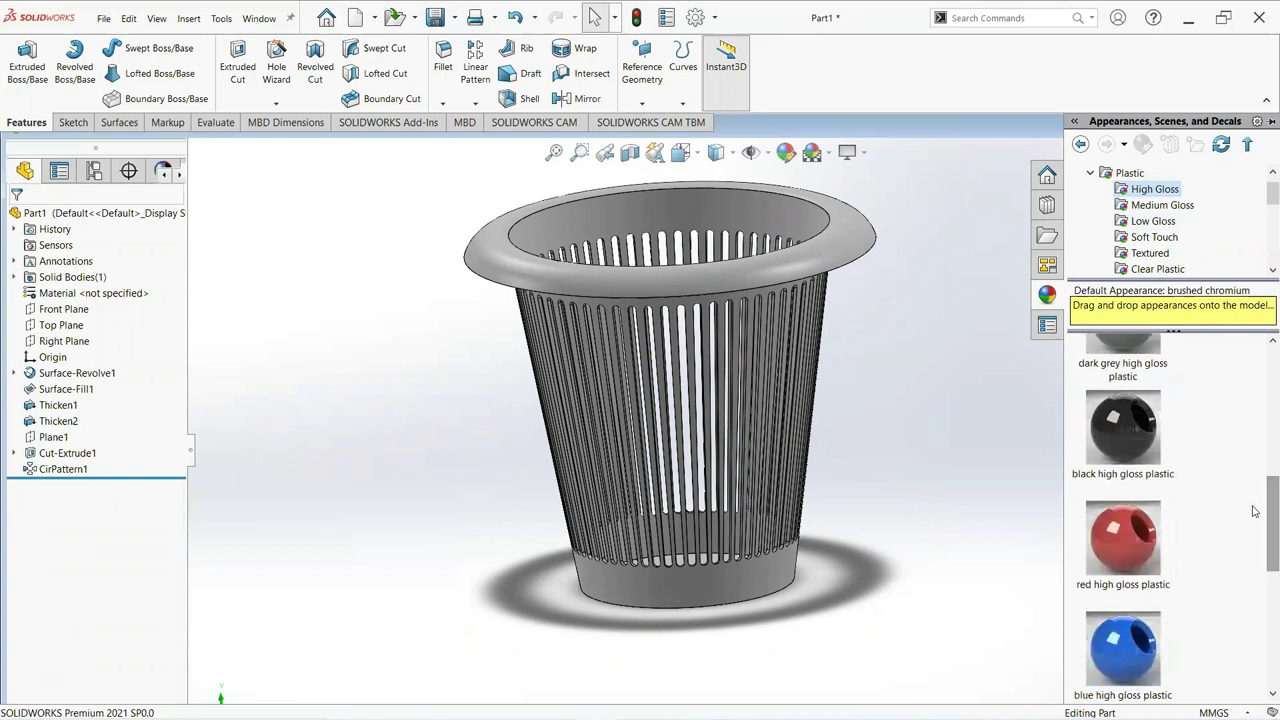
pyautogui.rightClick(1163, 515)
pyautogui.click(1165, 524)
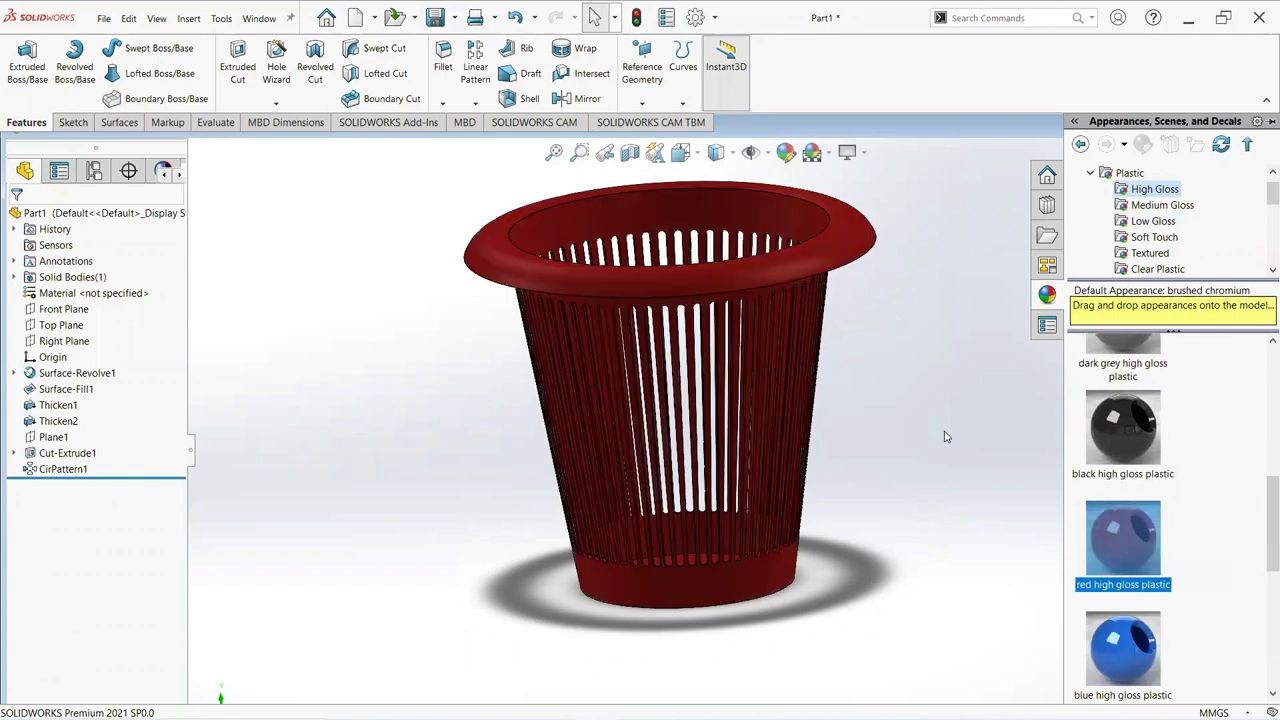
pyautogui.press('Up')
pyautogui.press('Up')
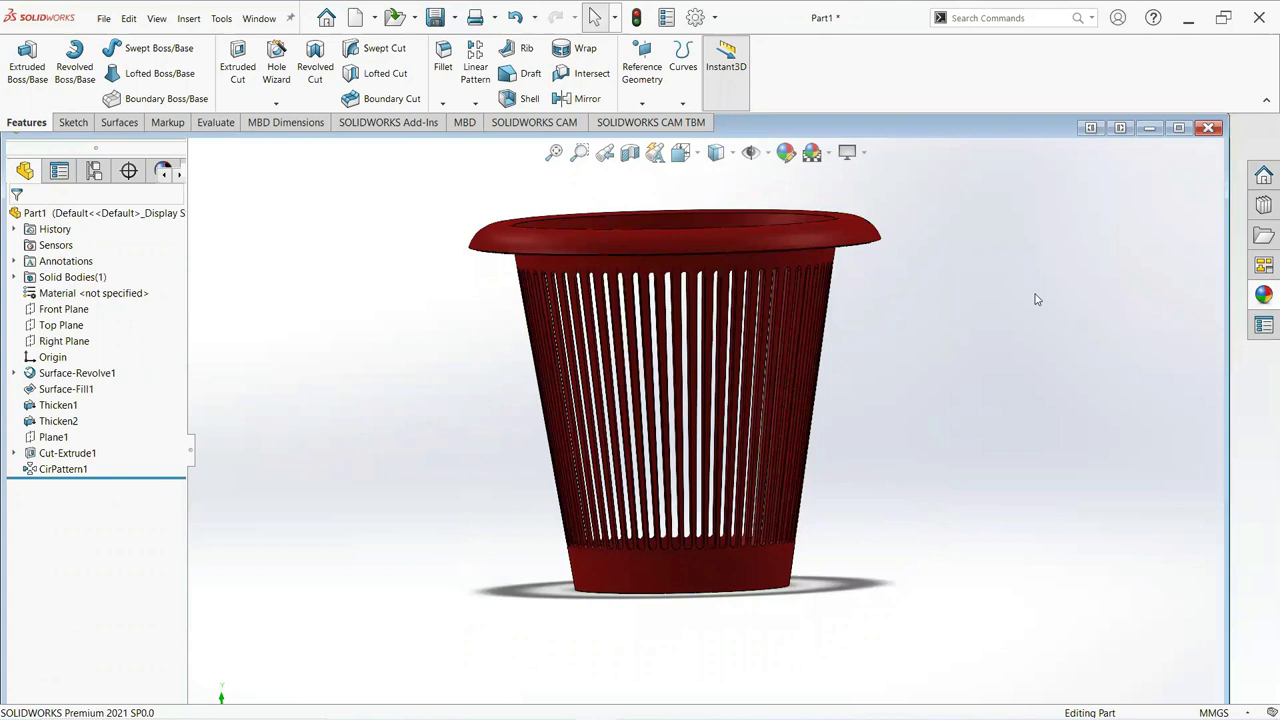
# Add the Rooftop scene from Basic Scenes to the part.
pyautogui.click(1263, 298)
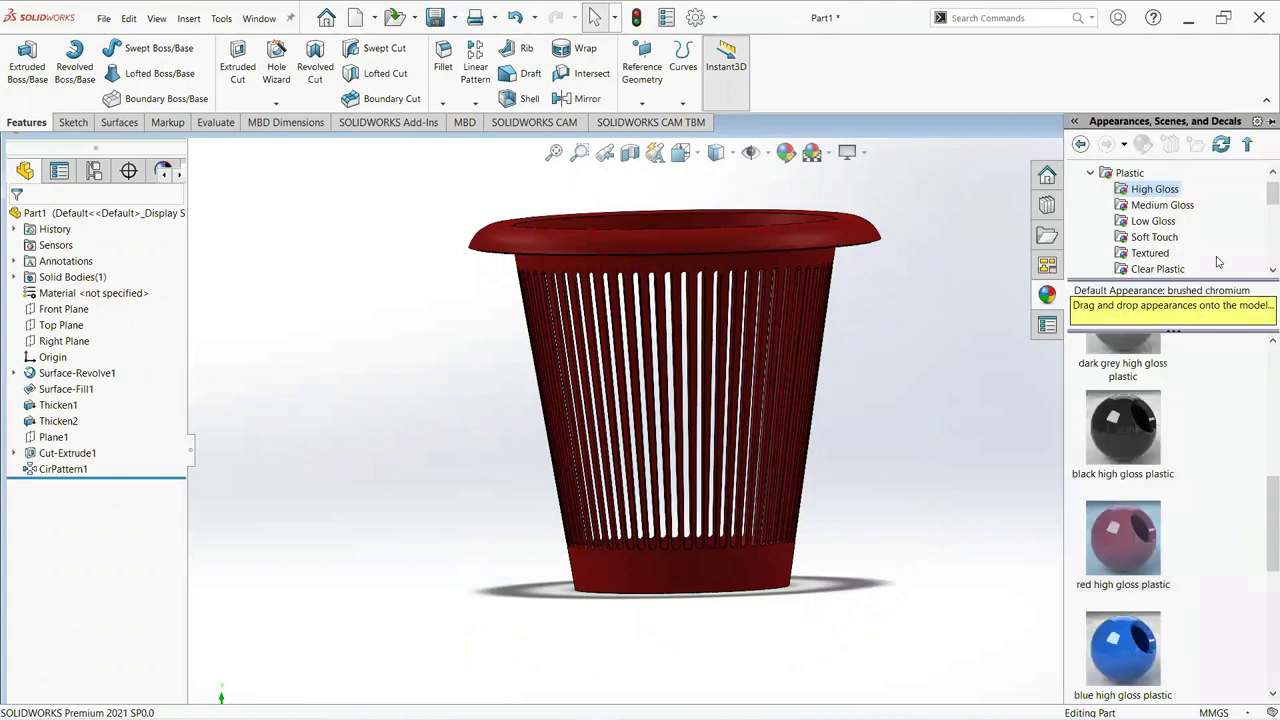
pyautogui.moveTo(1262, 192); pyautogui.dragTo(1262, 262)
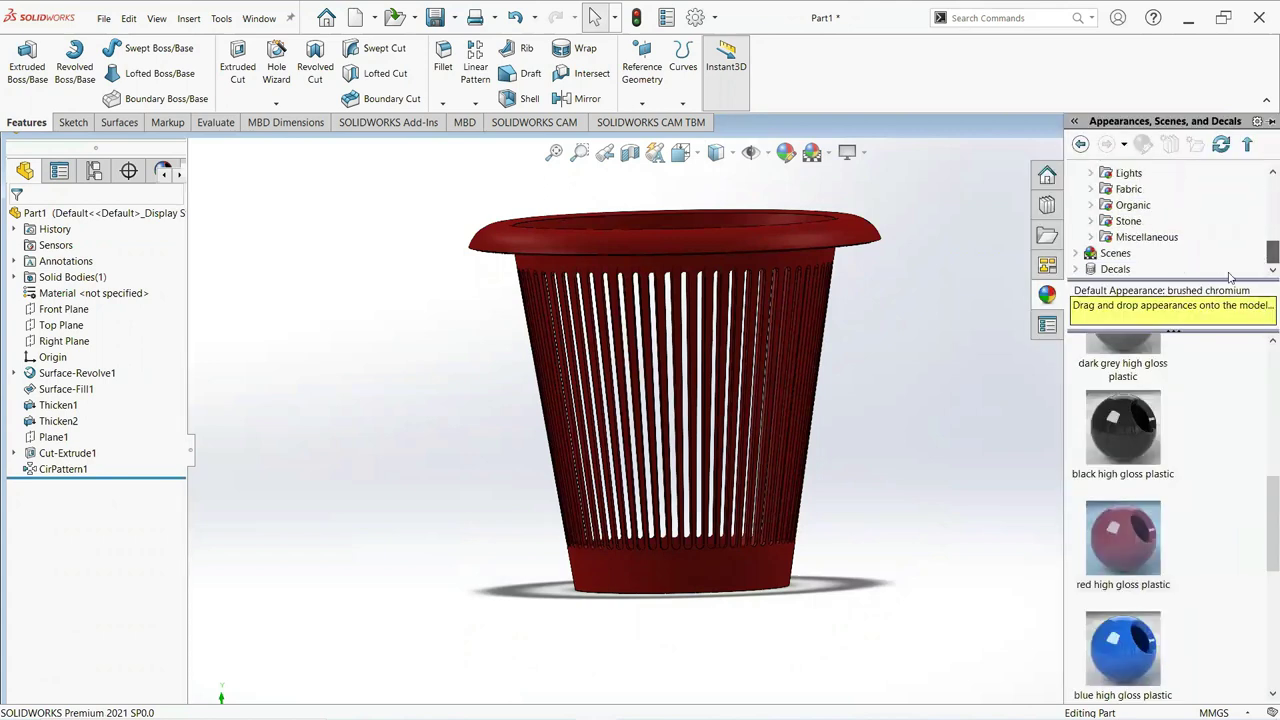
pyautogui.click(1077, 255)
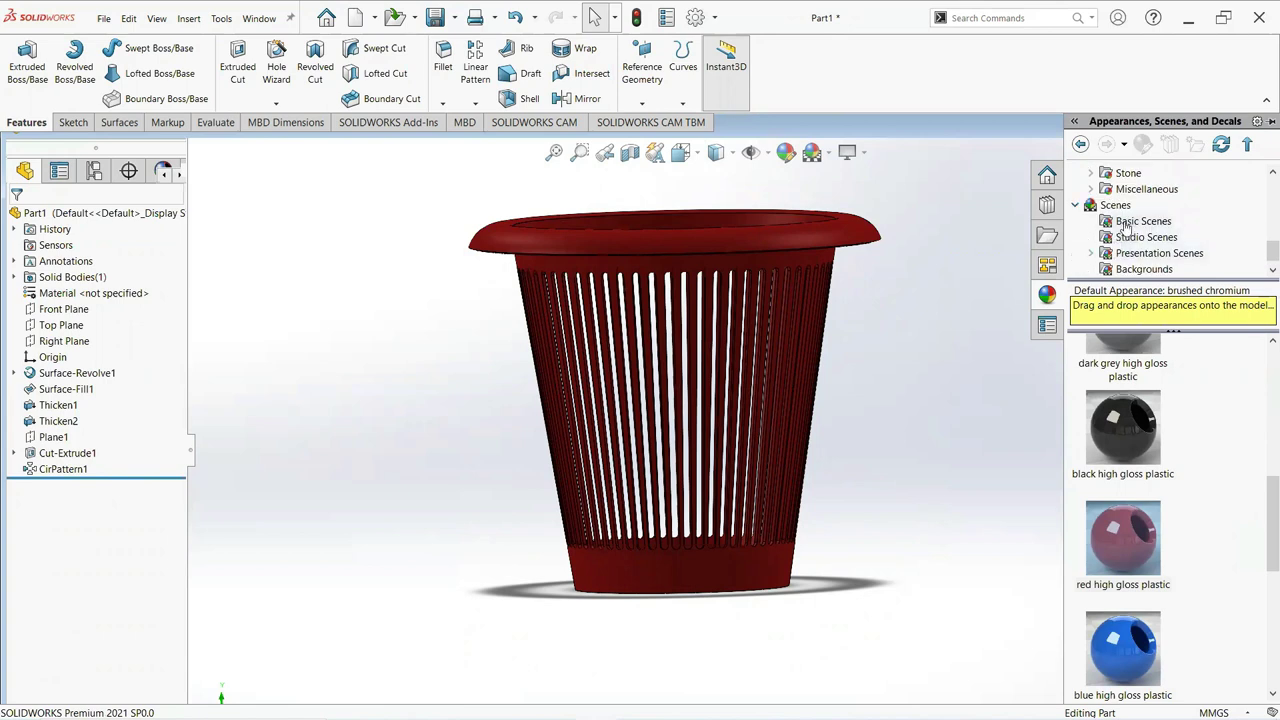
pyautogui.click(1124, 223)
pyautogui.moveTo(1260, 384); pyautogui.dragTo(1262, 641)
pyautogui.rightClick(1136, 565)
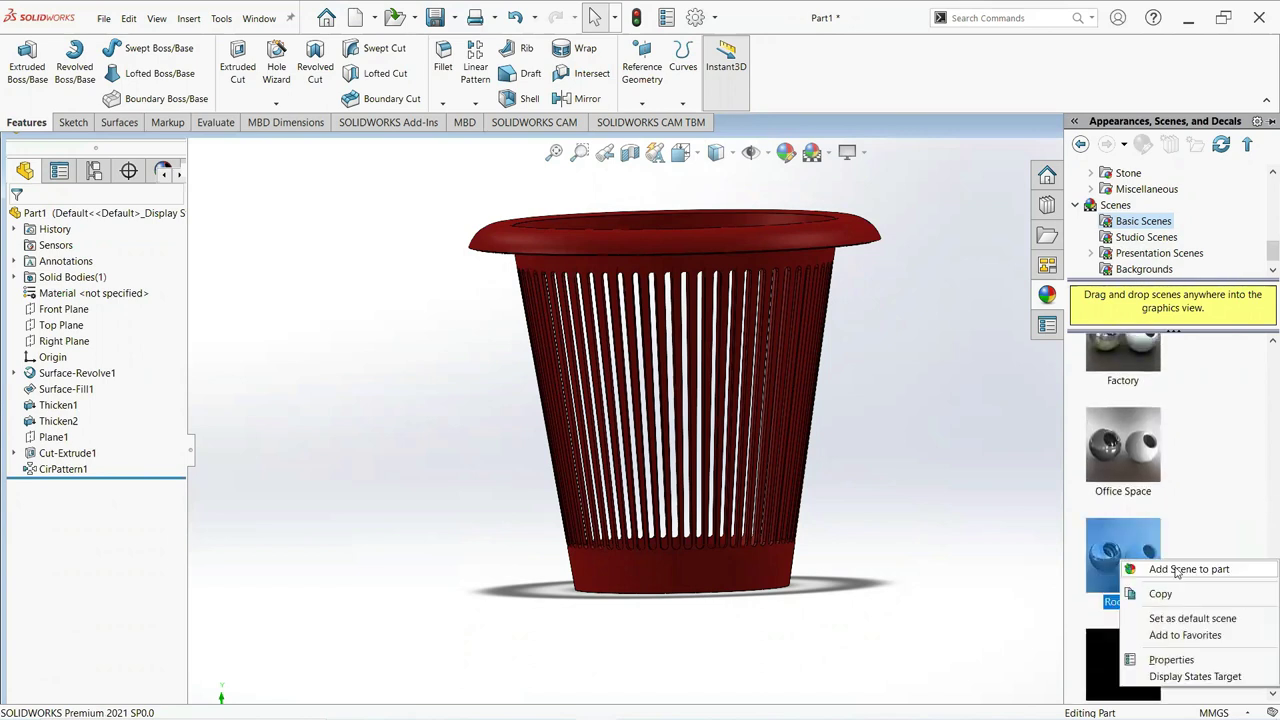
pyautogui.click(1142, 570)
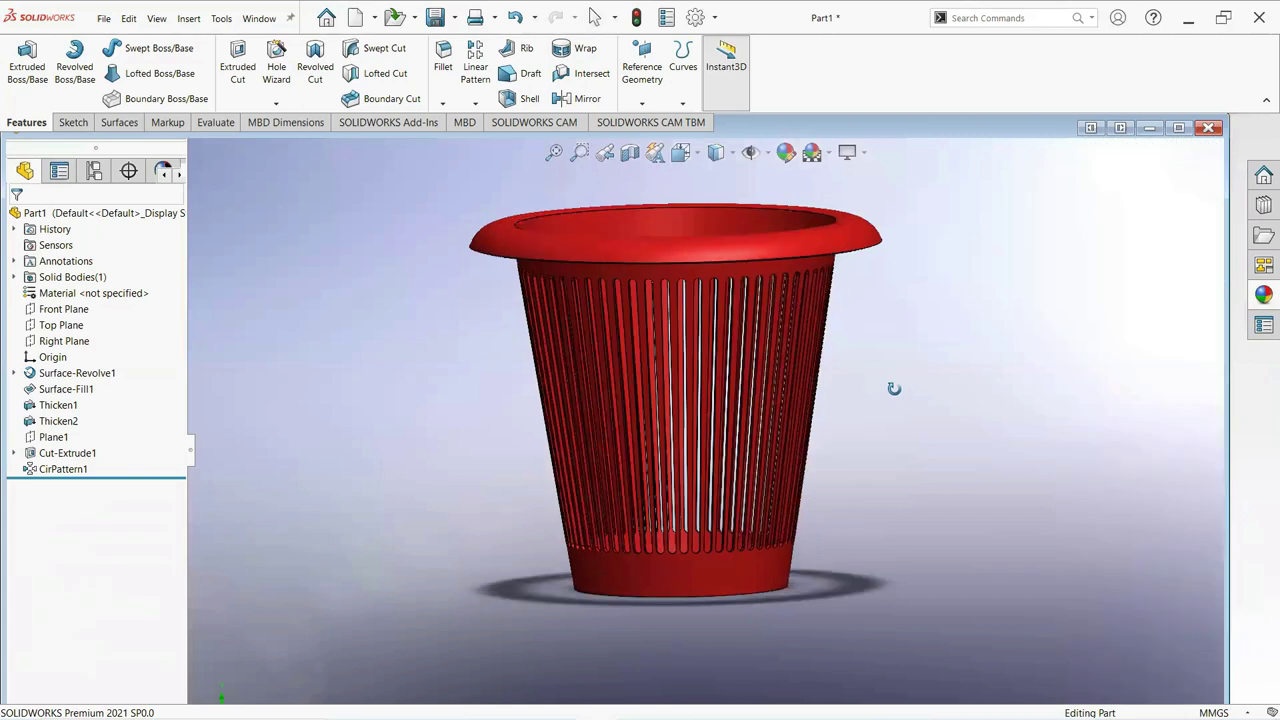
# Switch the display effect to Cartoon shading.
pyautogui.click(866, 157)
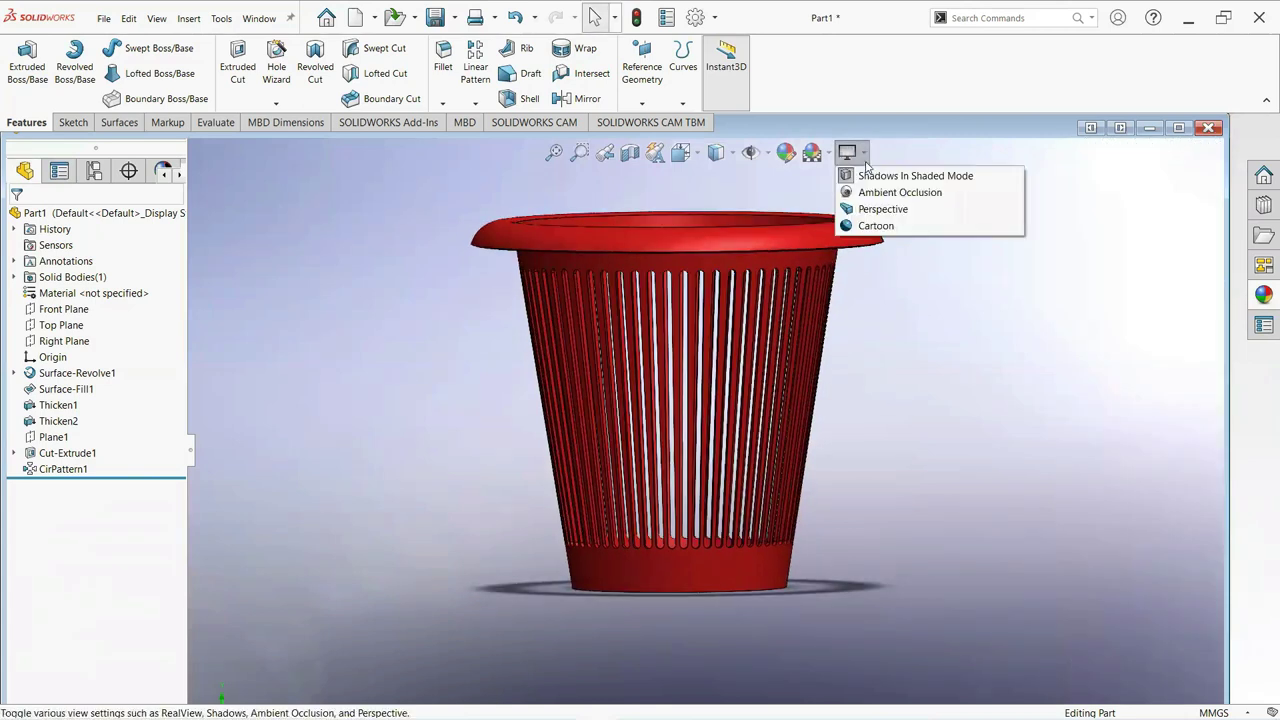
pyautogui.click(878, 225)
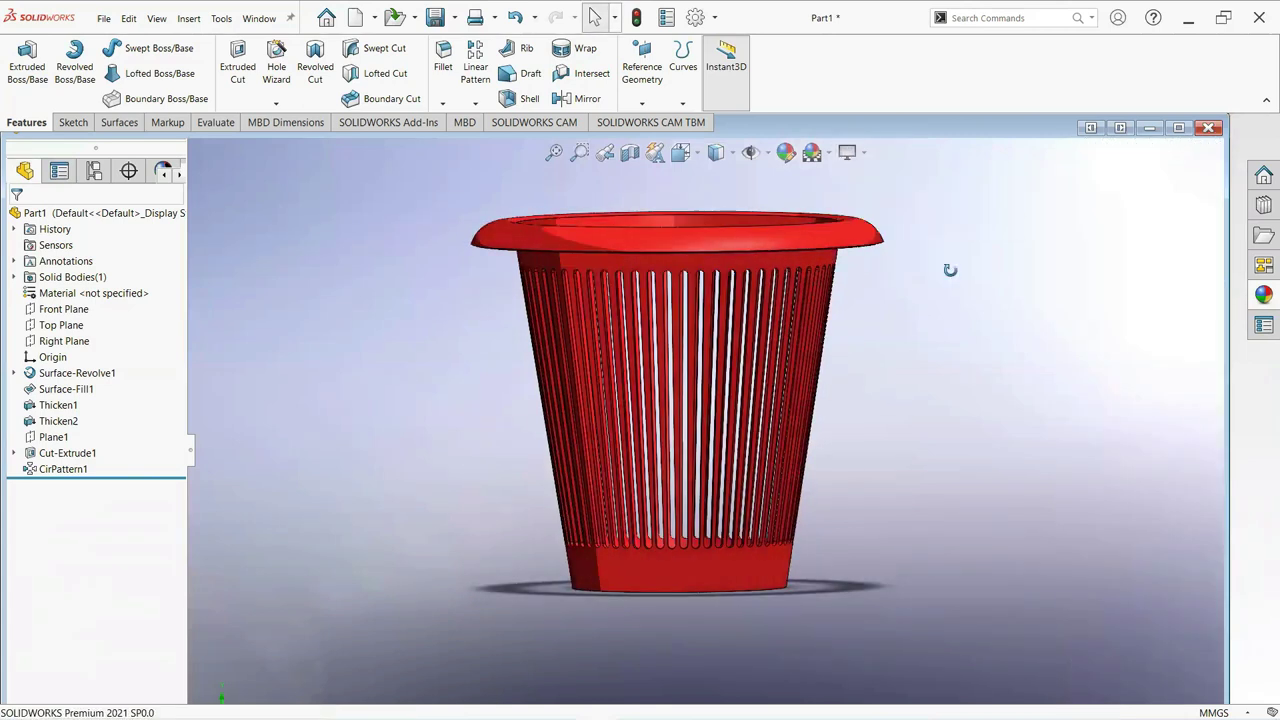
pyautogui.moveTo(950, 270); pyautogui.dragTo(986, 300, button='middle')
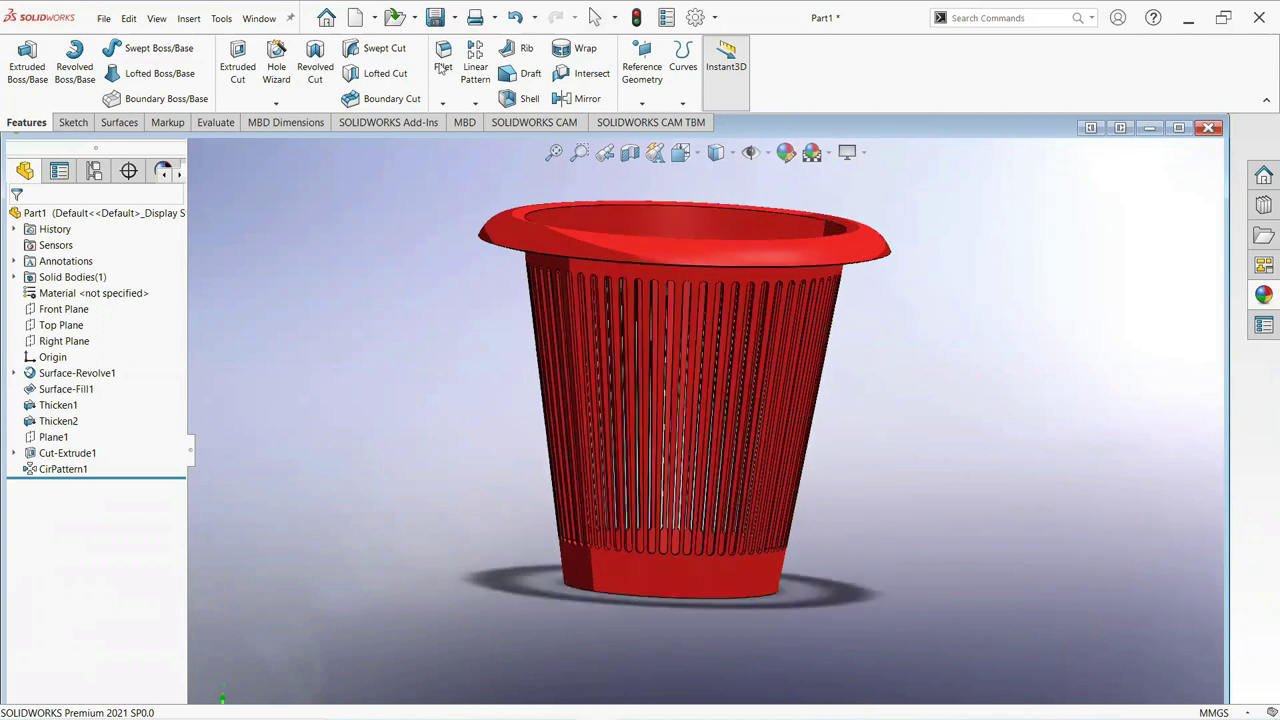
# Save the part with Save As under the file name basket1.
pyautogui.click(128, 18)
pyautogui.moveTo(104, 18)
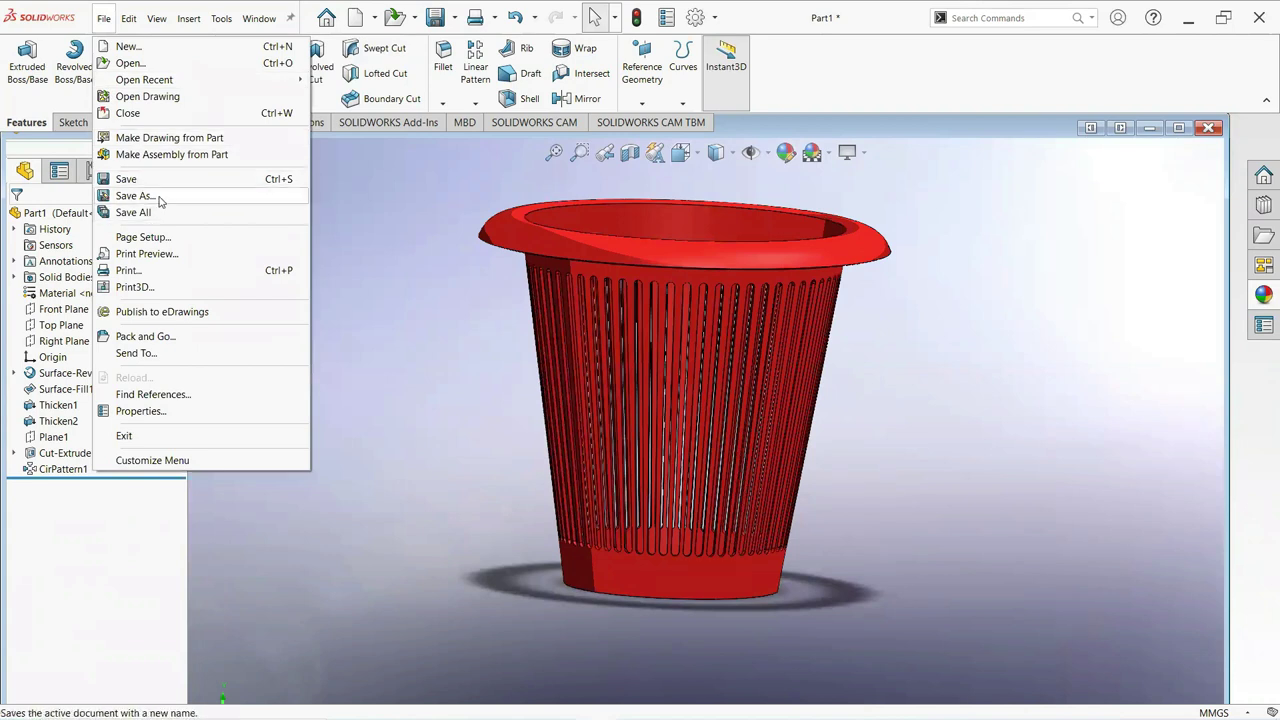
pyautogui.click(159, 200)
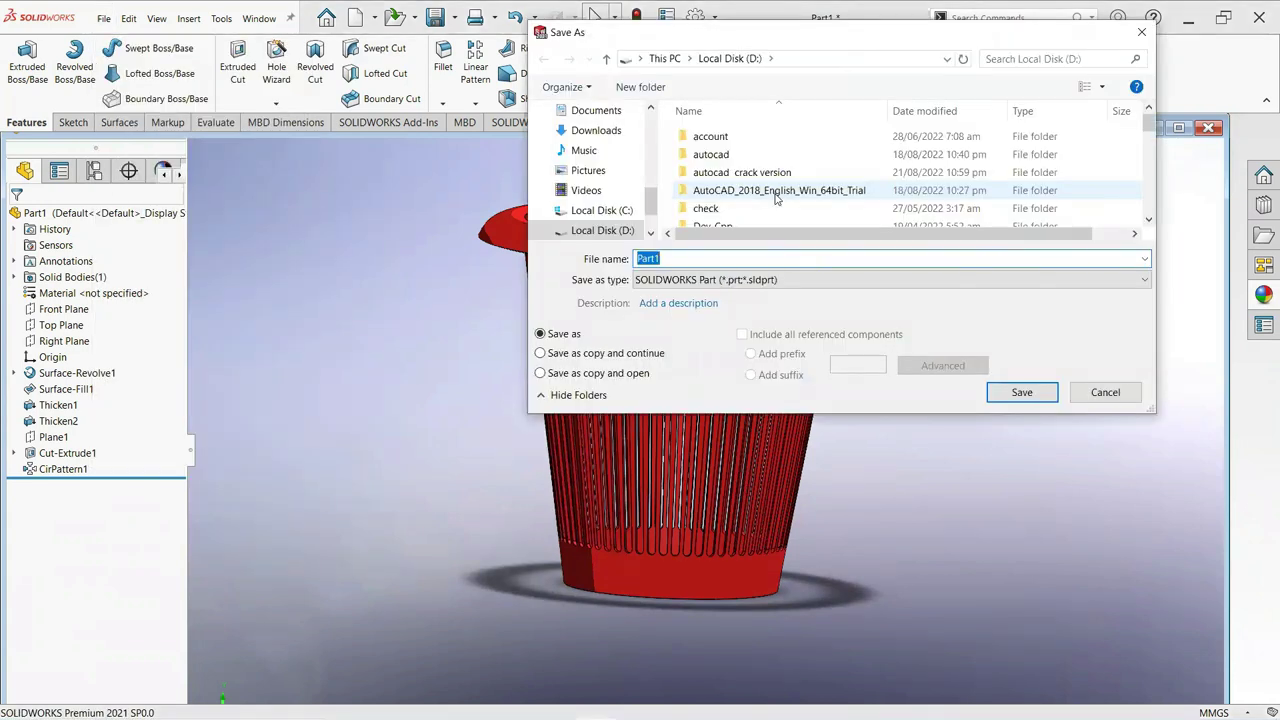
pyautogui.write('baske')
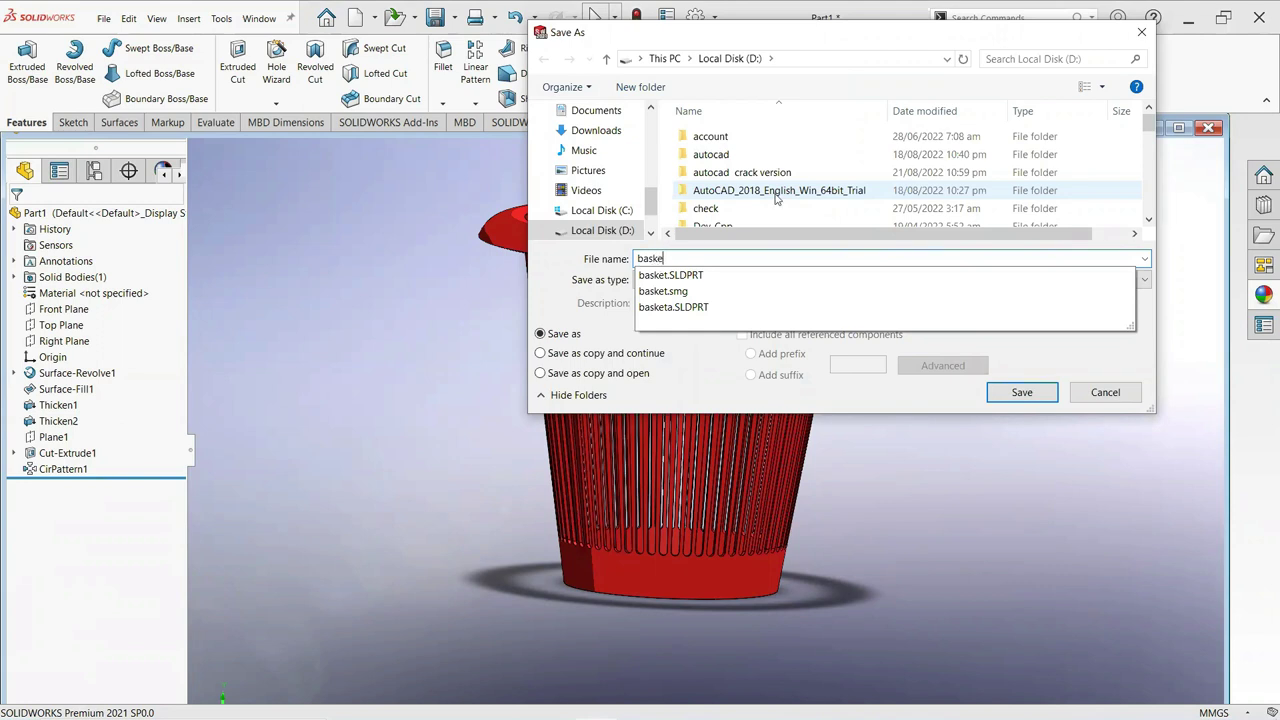
pyautogui.write('t1')
pyautogui.press('Return')
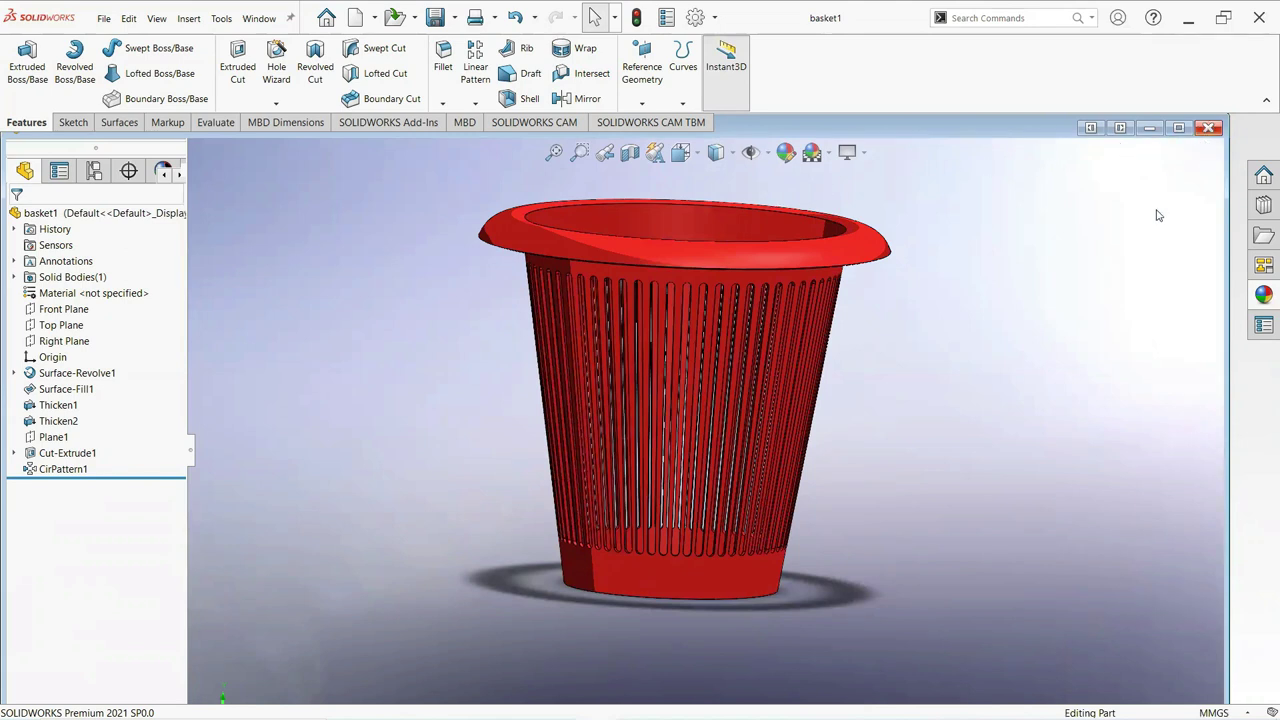
# Close basket1, exit SOLIDWORKS, and start SOLIDWORKS Composer 2021 from its desktop shortcut.
pyautogui.click(1209, 129)
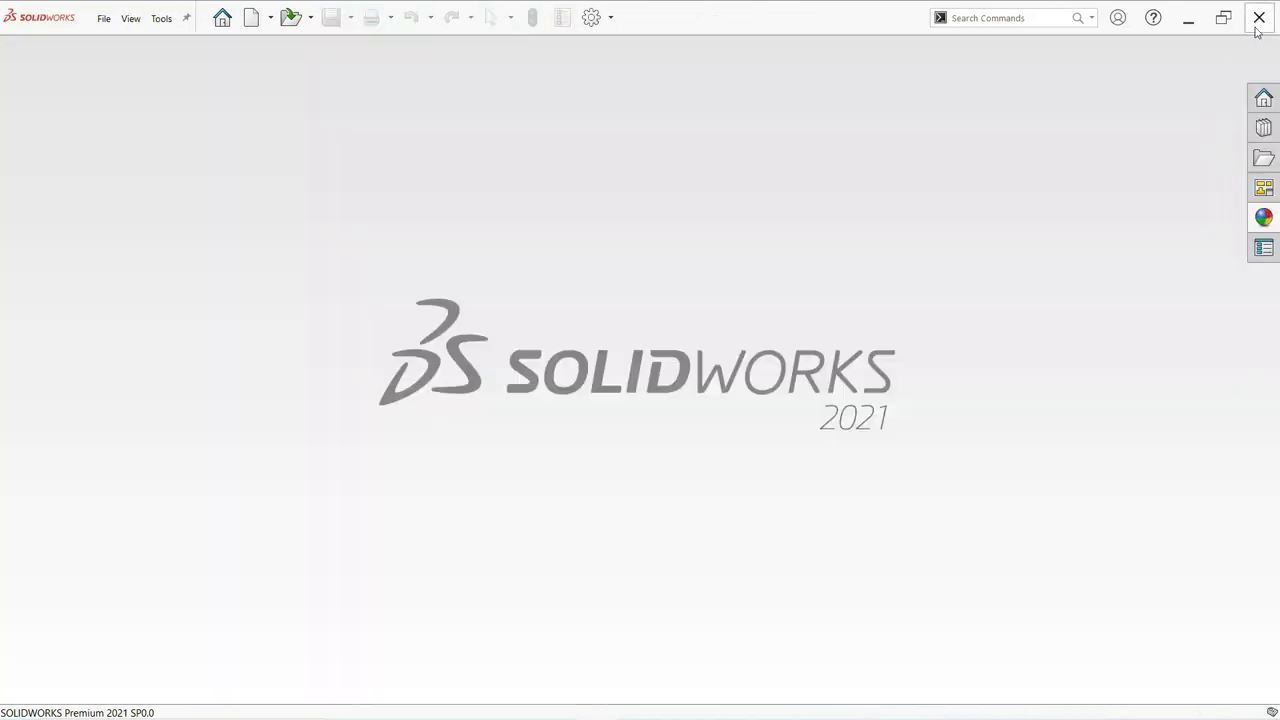
pyautogui.click(1258, 18)
pyautogui.click(798, 186)
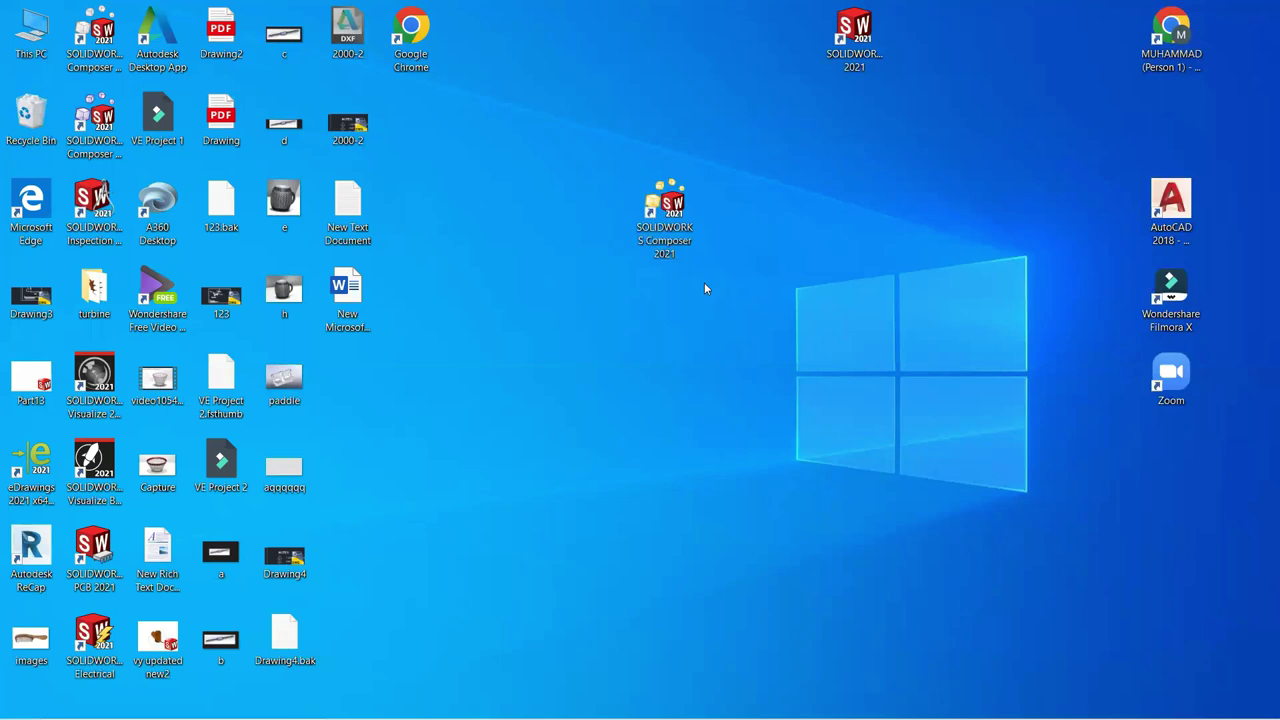
pyautogui.doubleClick(662, 228)
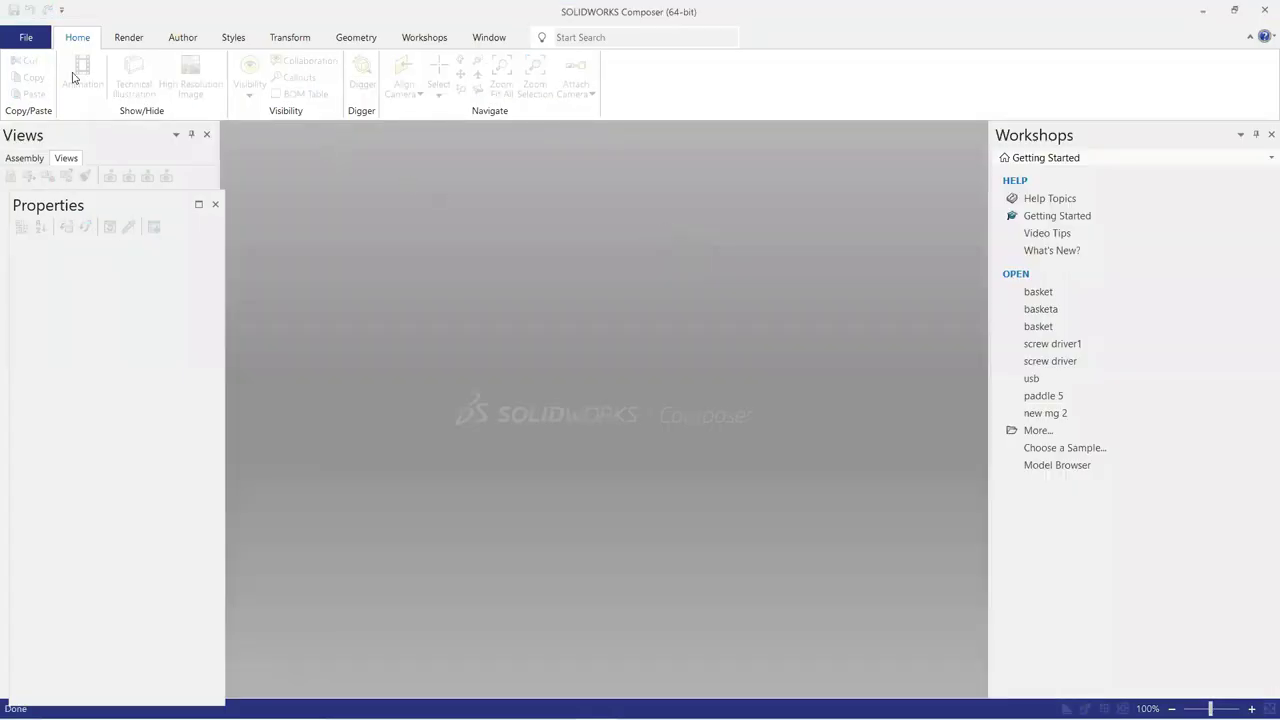
# Open basket1 from Local Disk (D:) in Composer.
pyautogui.click(27, 40)
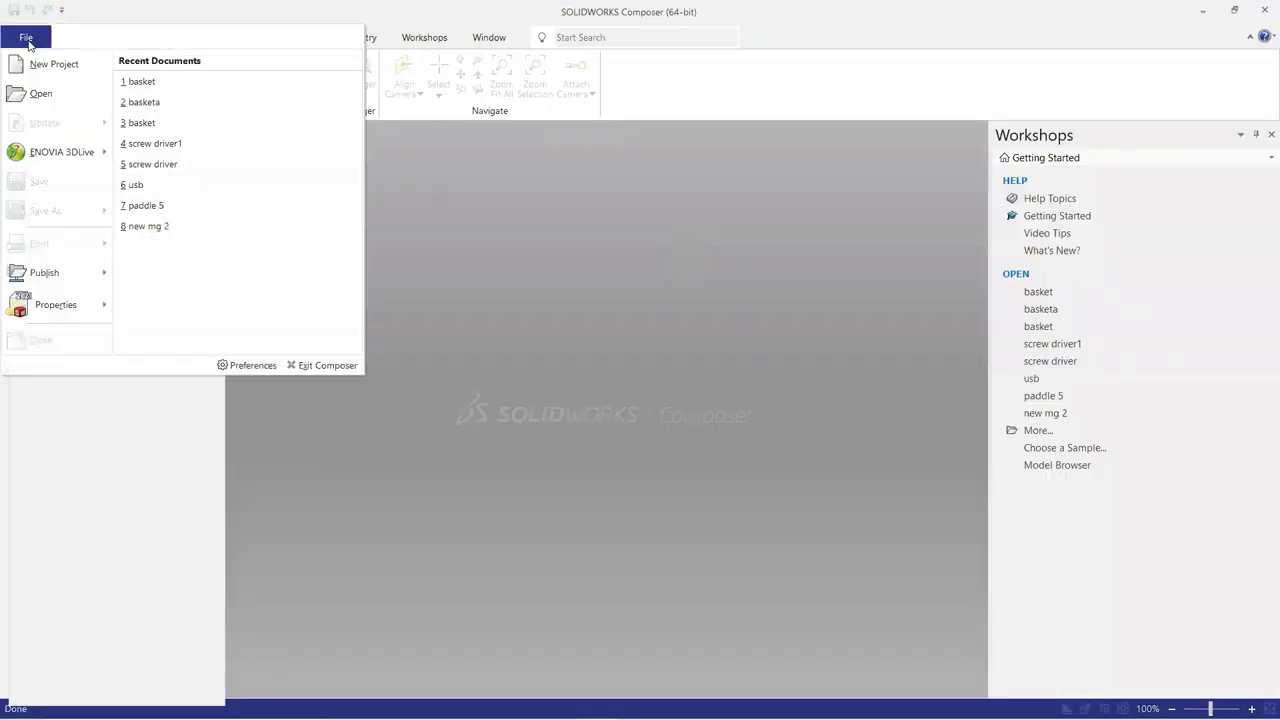
pyautogui.click(40, 94)
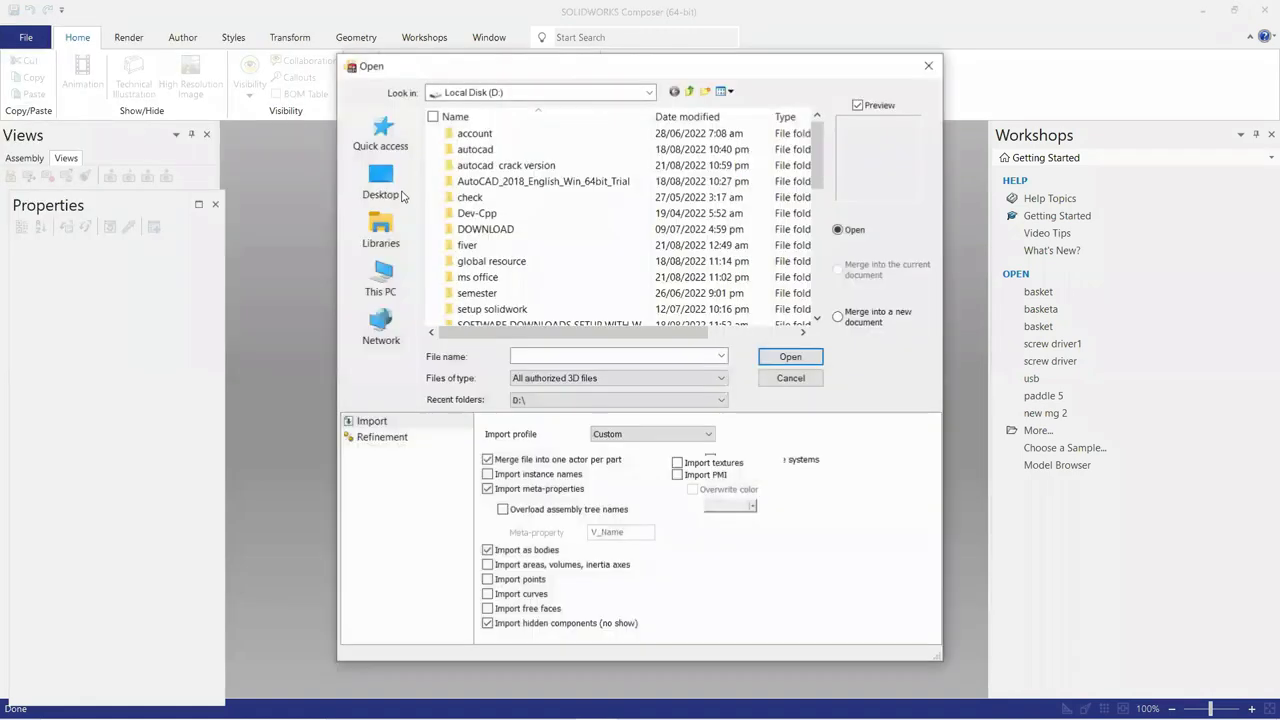
pyautogui.click(383, 280)
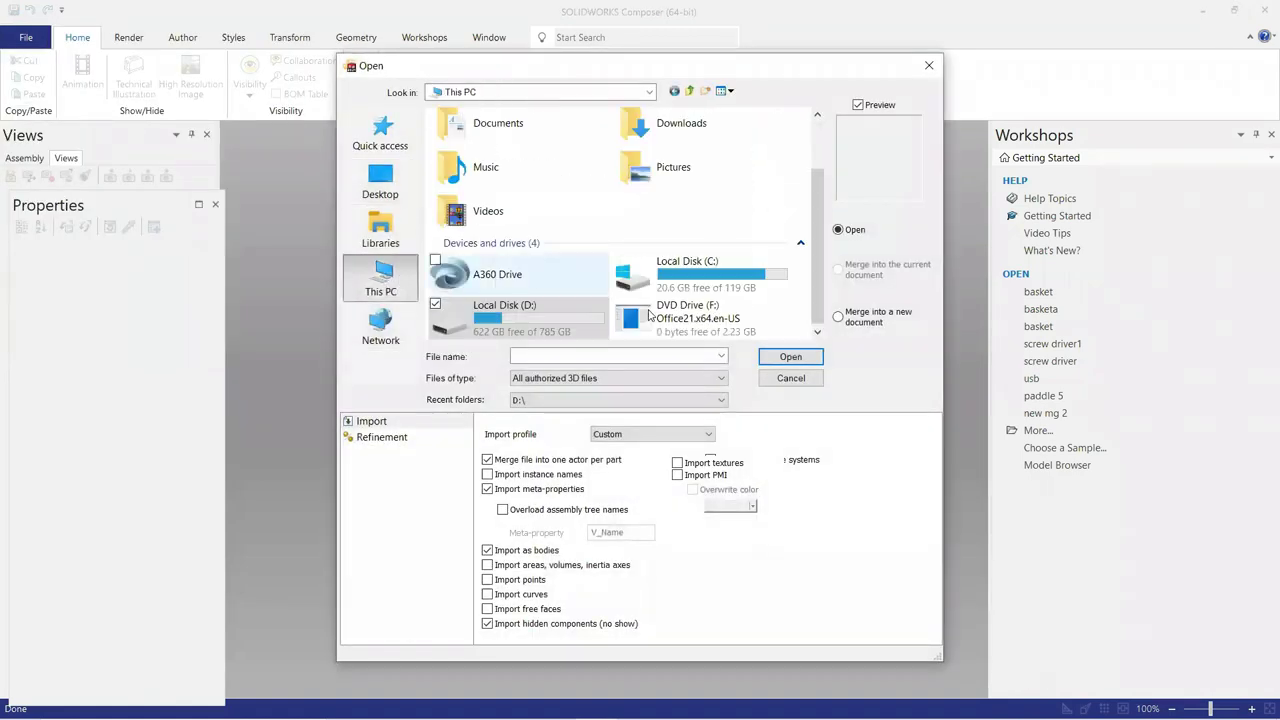
pyautogui.doubleClick(545, 329)
pyautogui.scroll(-7, 547, 295)
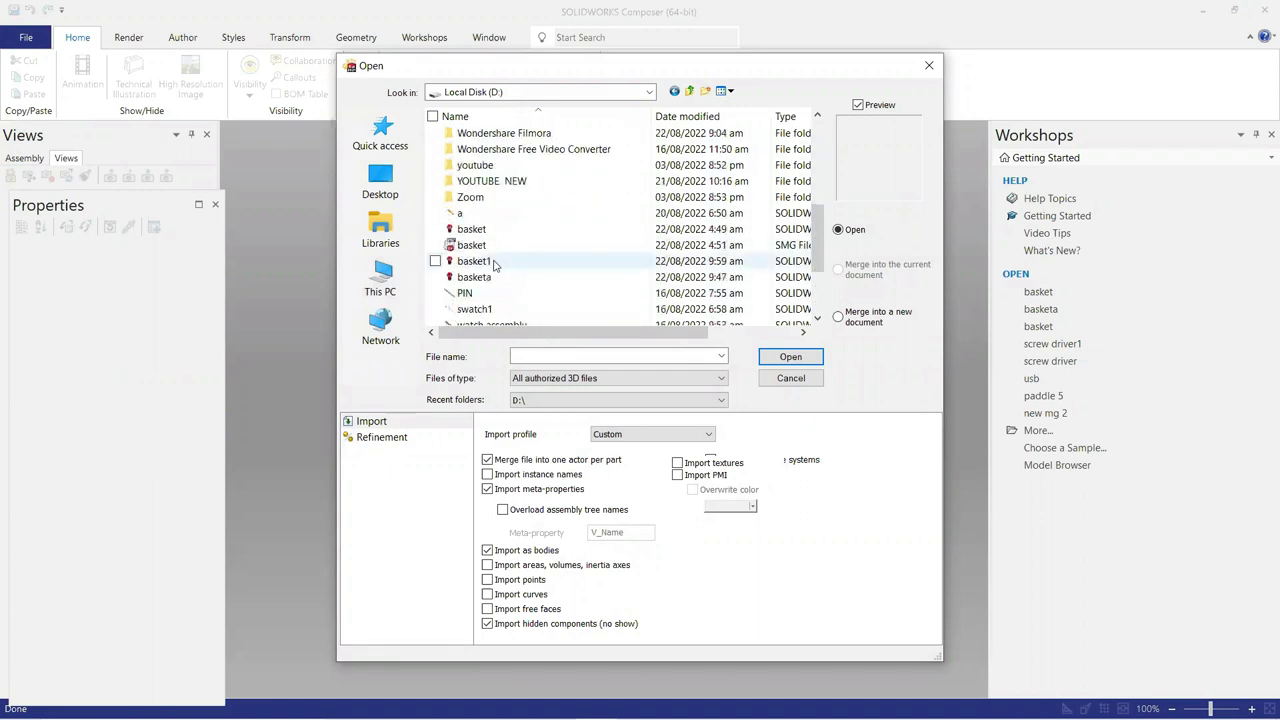
pyautogui.click(493, 262)
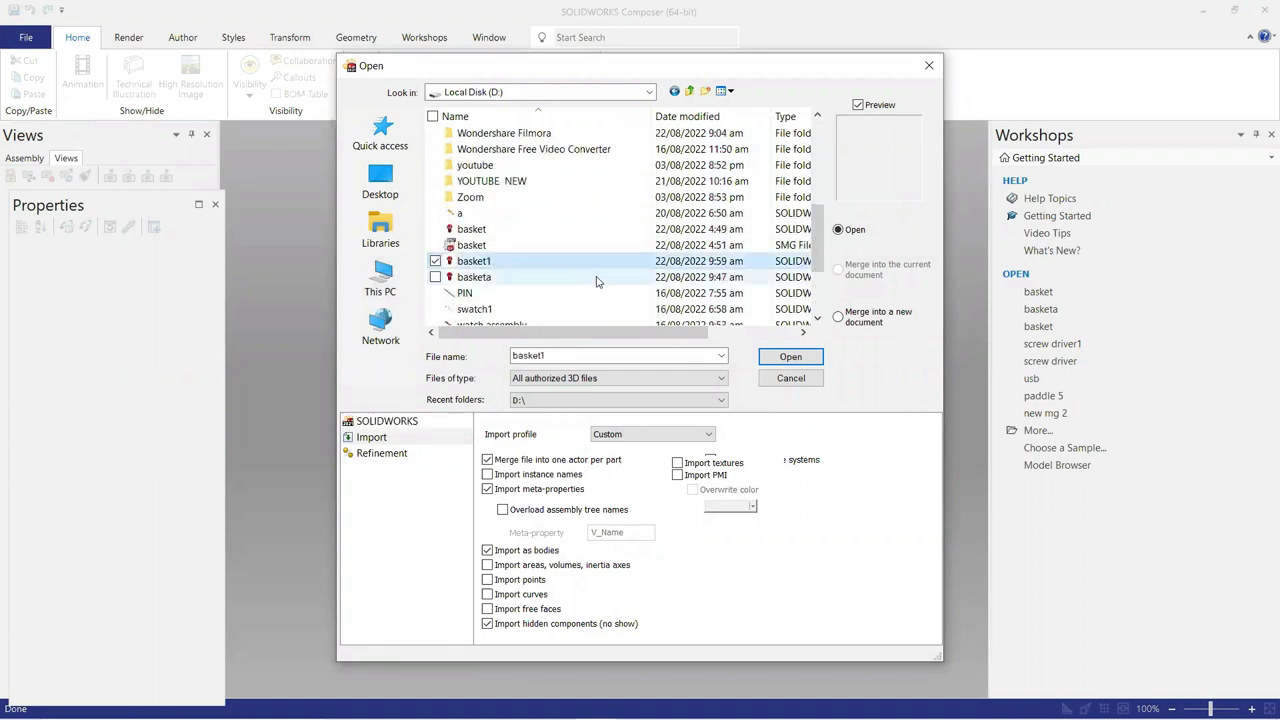
pyautogui.click(789, 358)
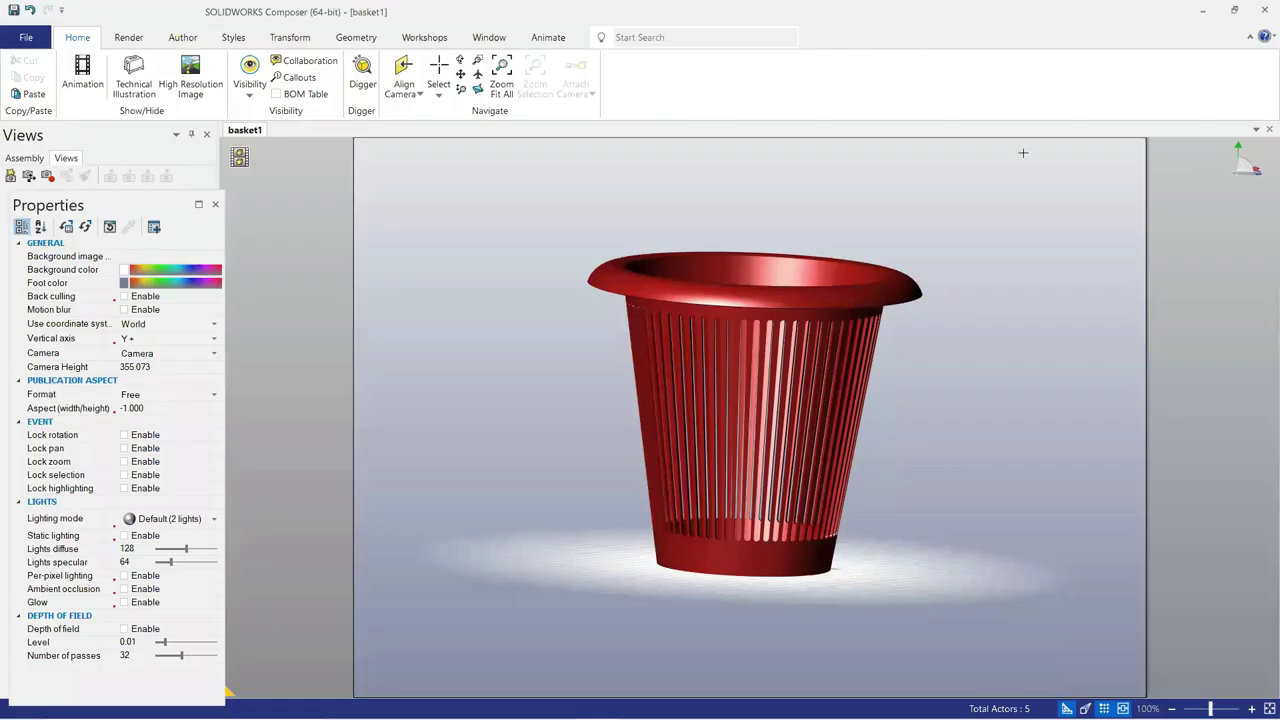
# Enable Ground Mirror, Ambient Occlusion and Shadows on the Render tab.
pyautogui.moveTo(983, 217); pyautogui.dragTo(903, 209)
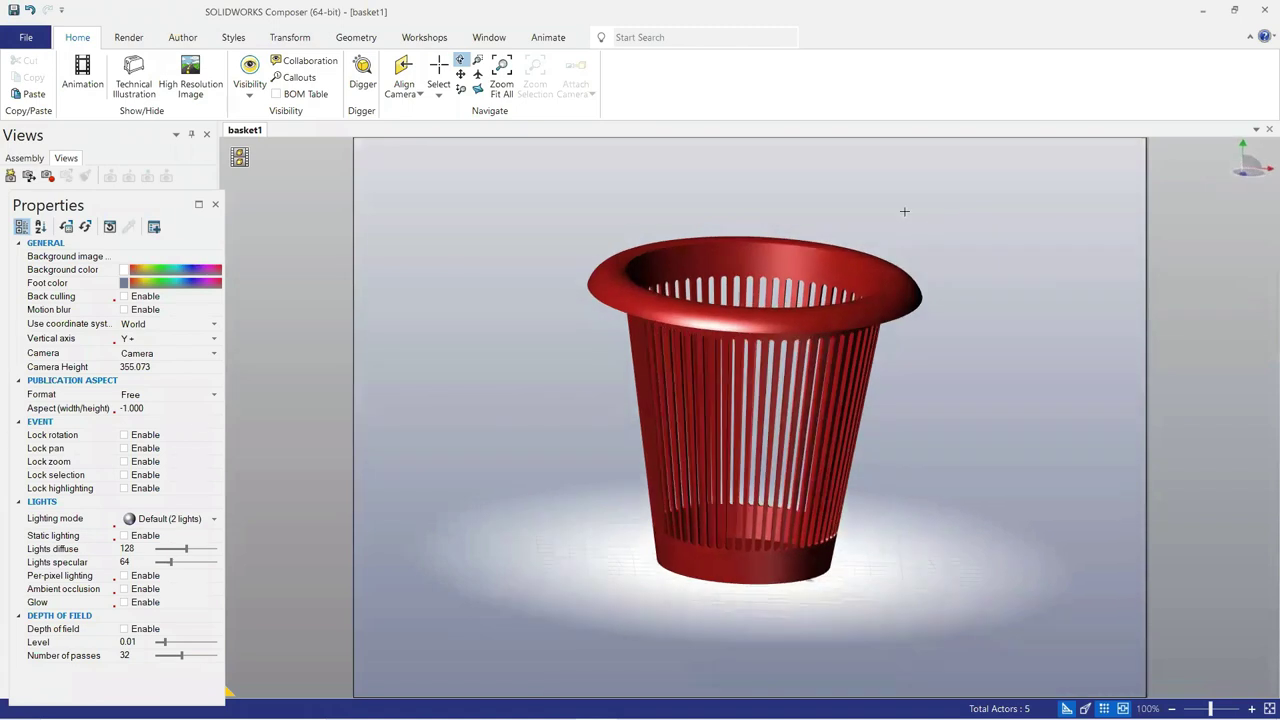
pyautogui.click(127, 39)
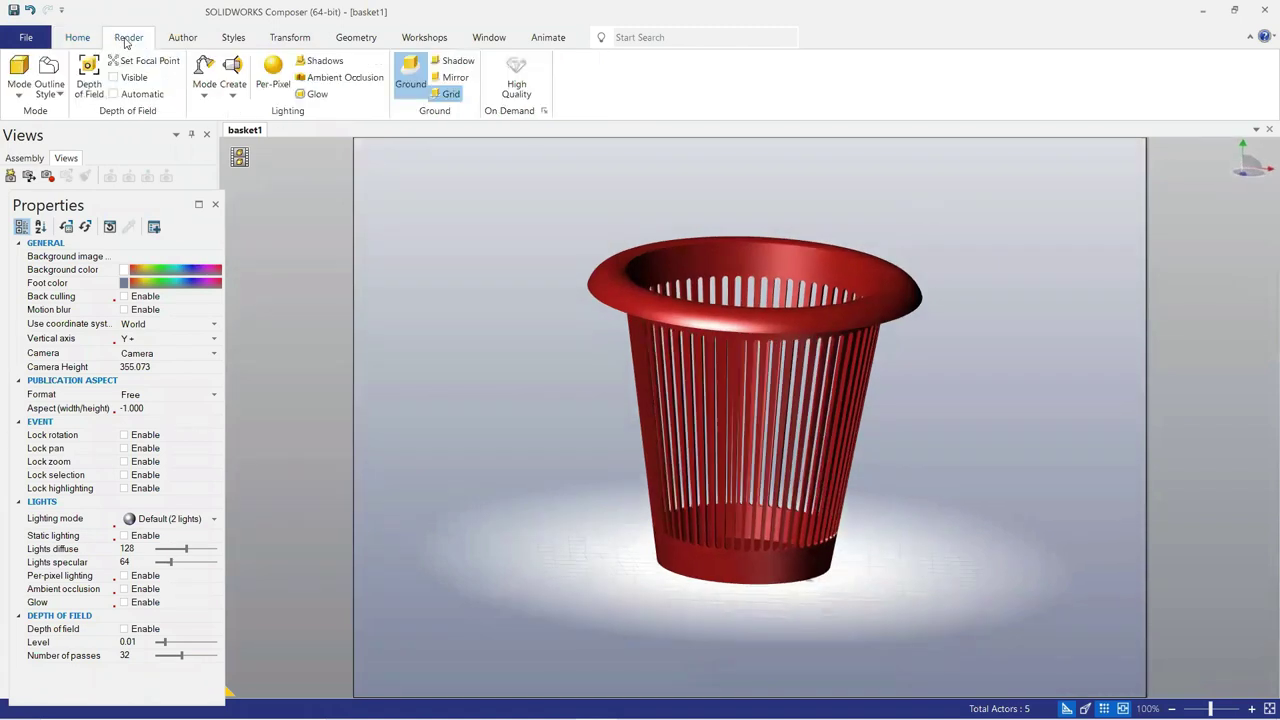
pyautogui.click(460, 80)
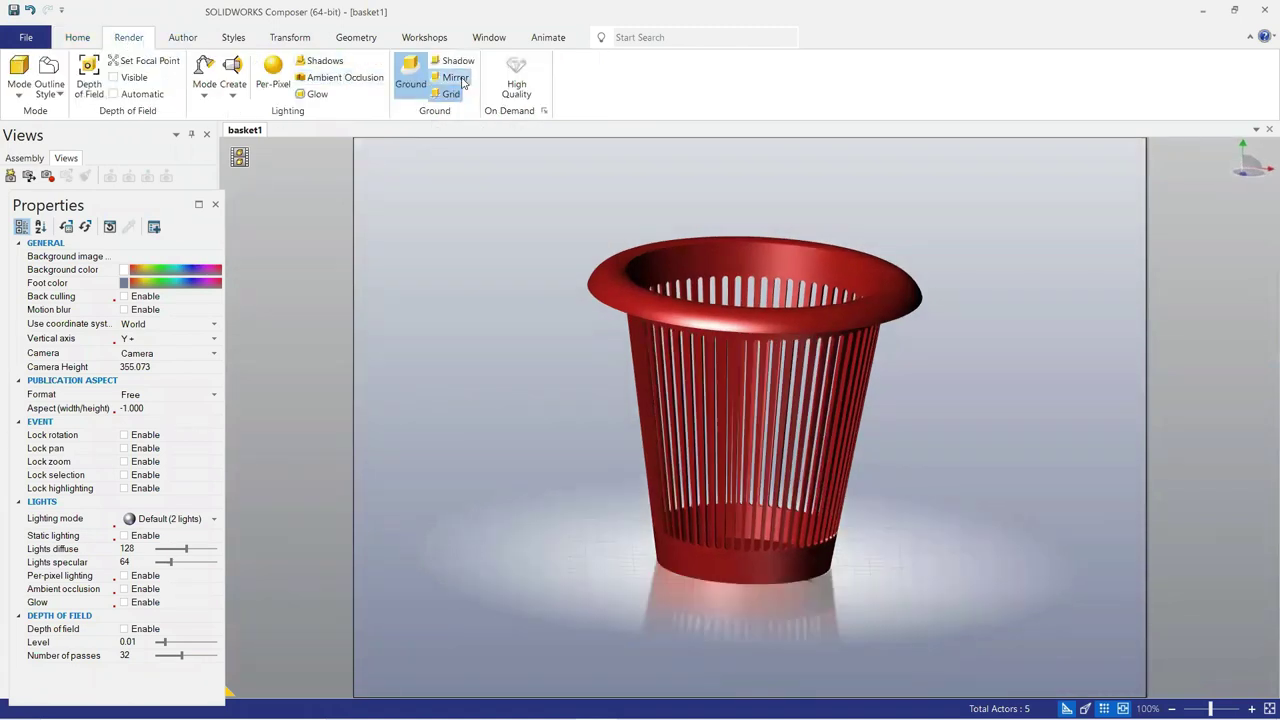
pyautogui.click(362, 79)
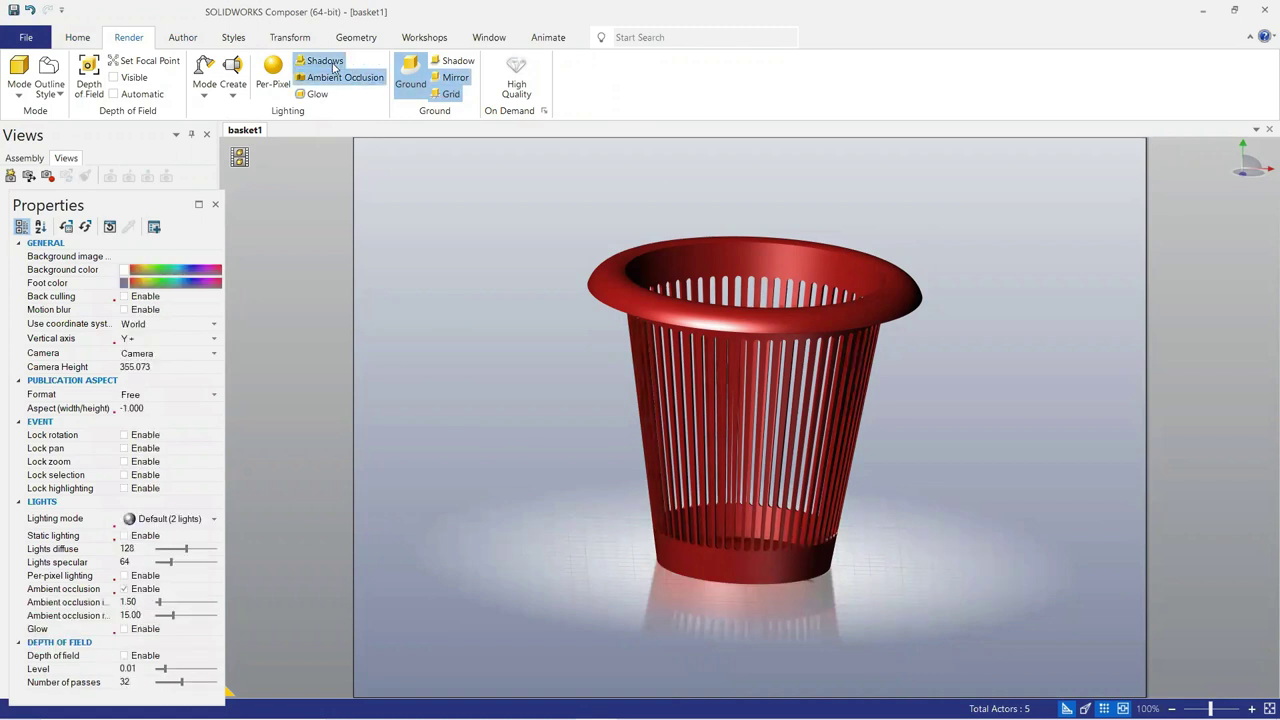
pyautogui.click(334, 66)
pyautogui.moveTo(820, 315)
pyautogui.mouseDown()
pyautogui.moveTo(795, 322)
pyautogui.moveTo(838, 323)
pyautogui.mouseUp()
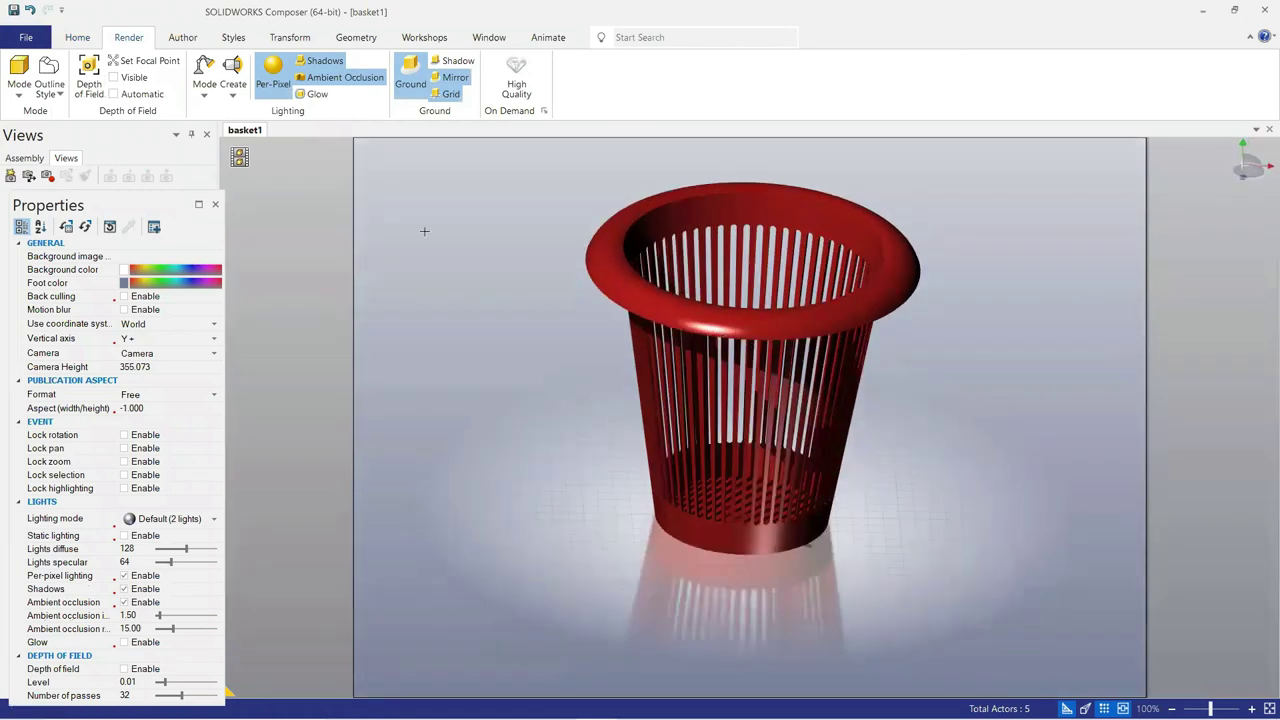
# Render the basket in Smooth with Outline mode and orbit to look down into it.
pyautogui.click(18, 95)
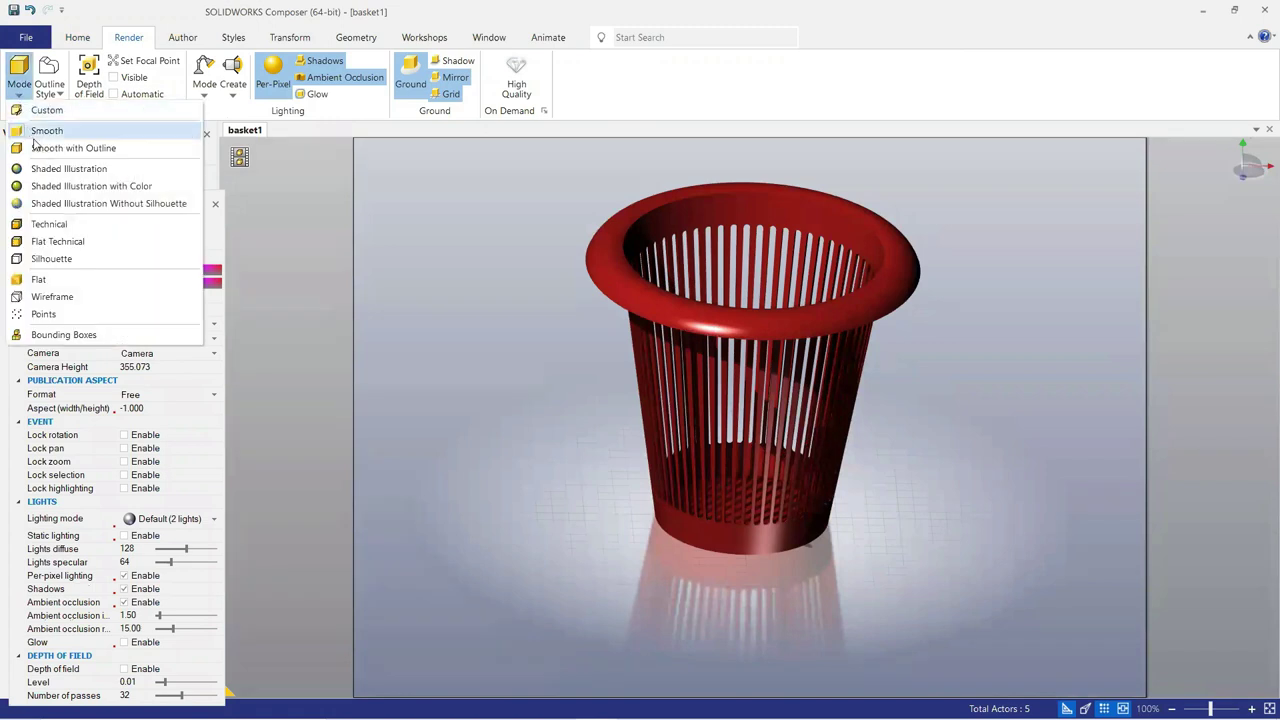
pyautogui.click(40, 150)
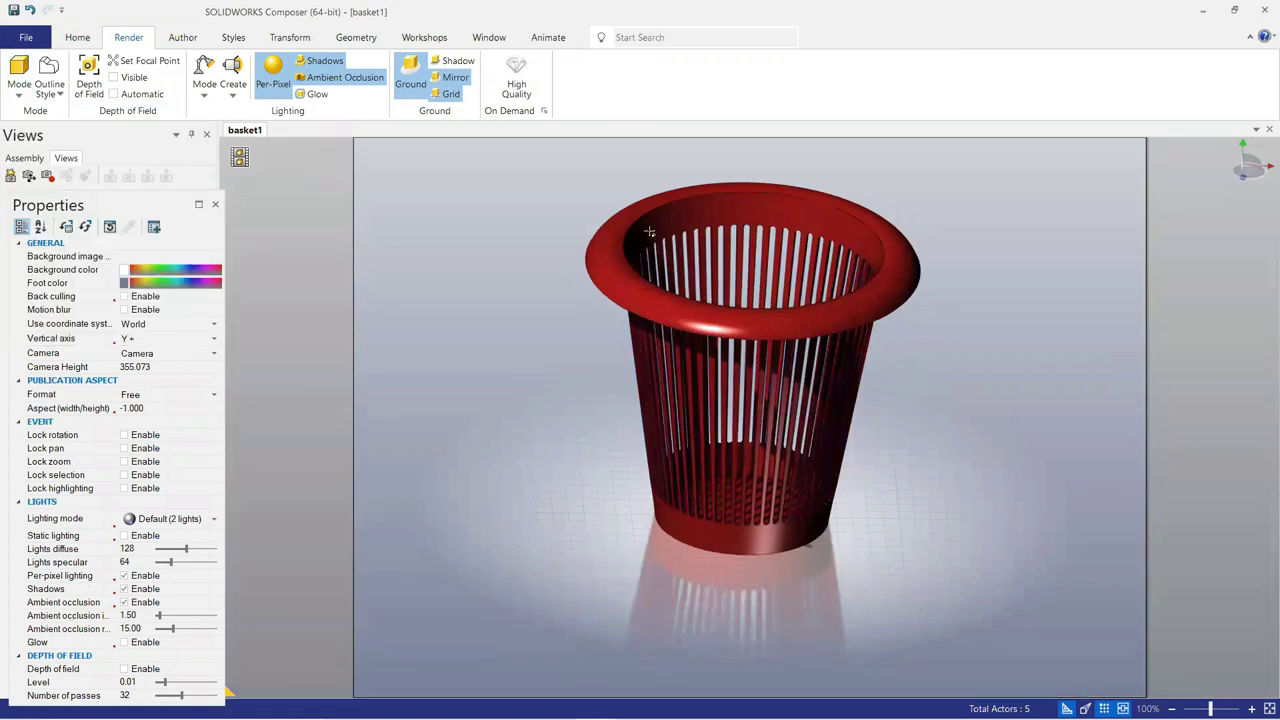
pyautogui.scroll(2, 781, 217)
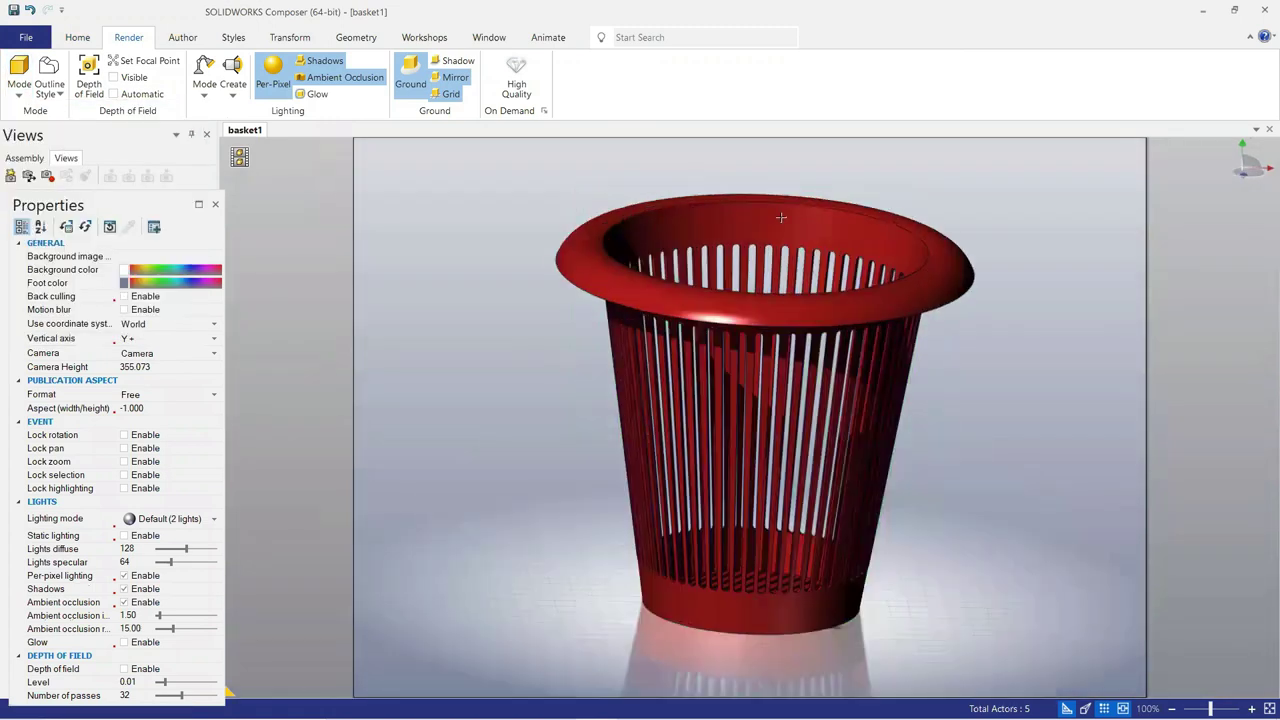
pyautogui.moveTo(830, 221); pyautogui.dragTo(818, 325)
pyautogui.click(818, 325)
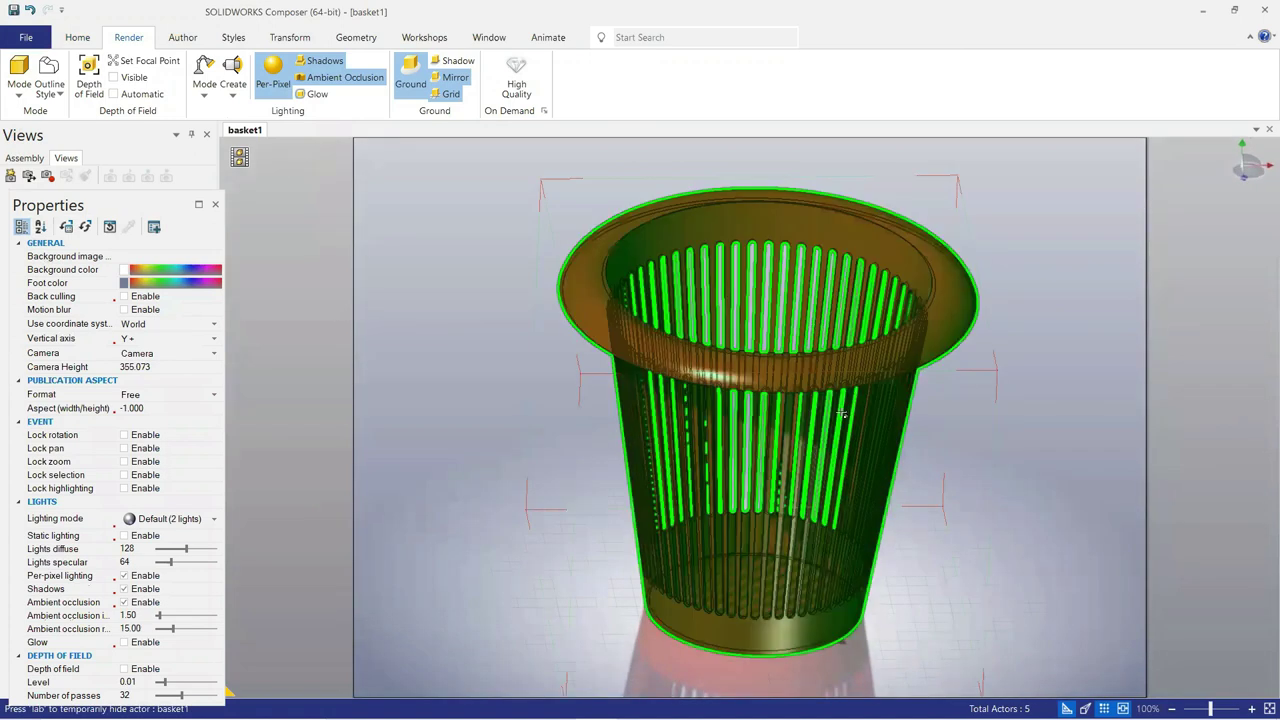
pyautogui.scroll(-1, 835, 563)
pyautogui.press('Escape')
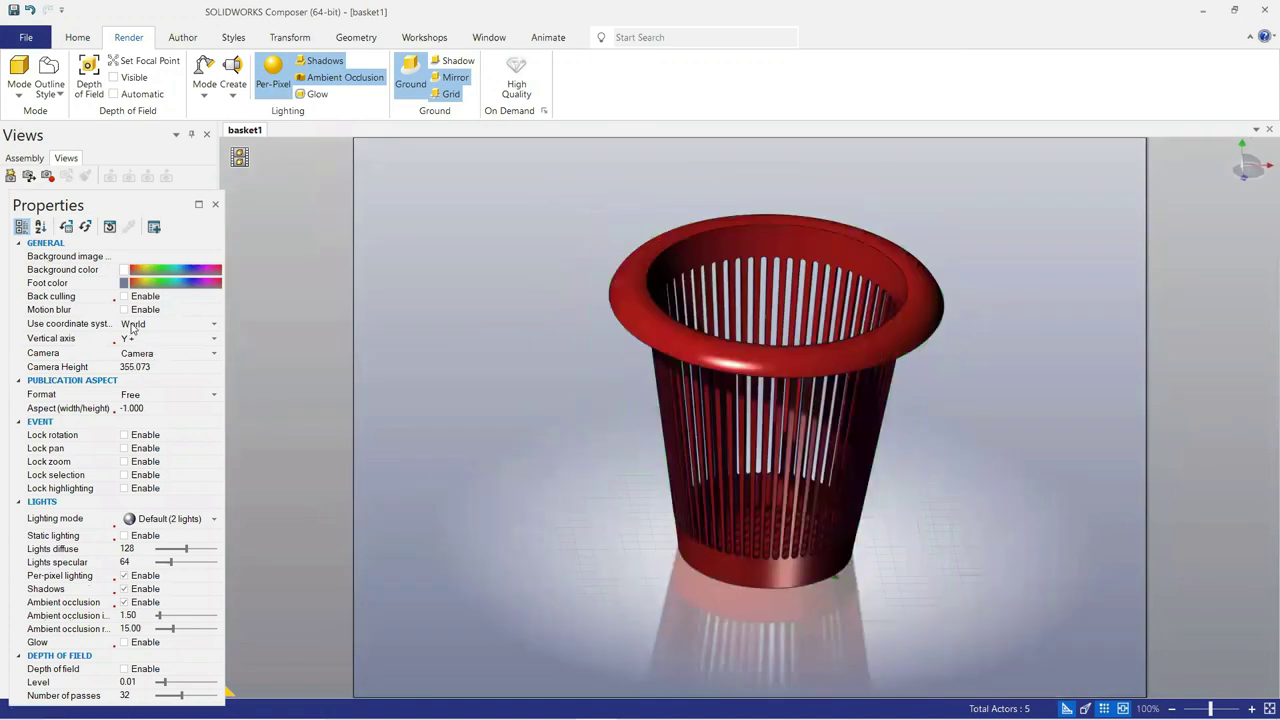
# Set the floor (foot) colour to grey.
pyautogui.click(123, 285)
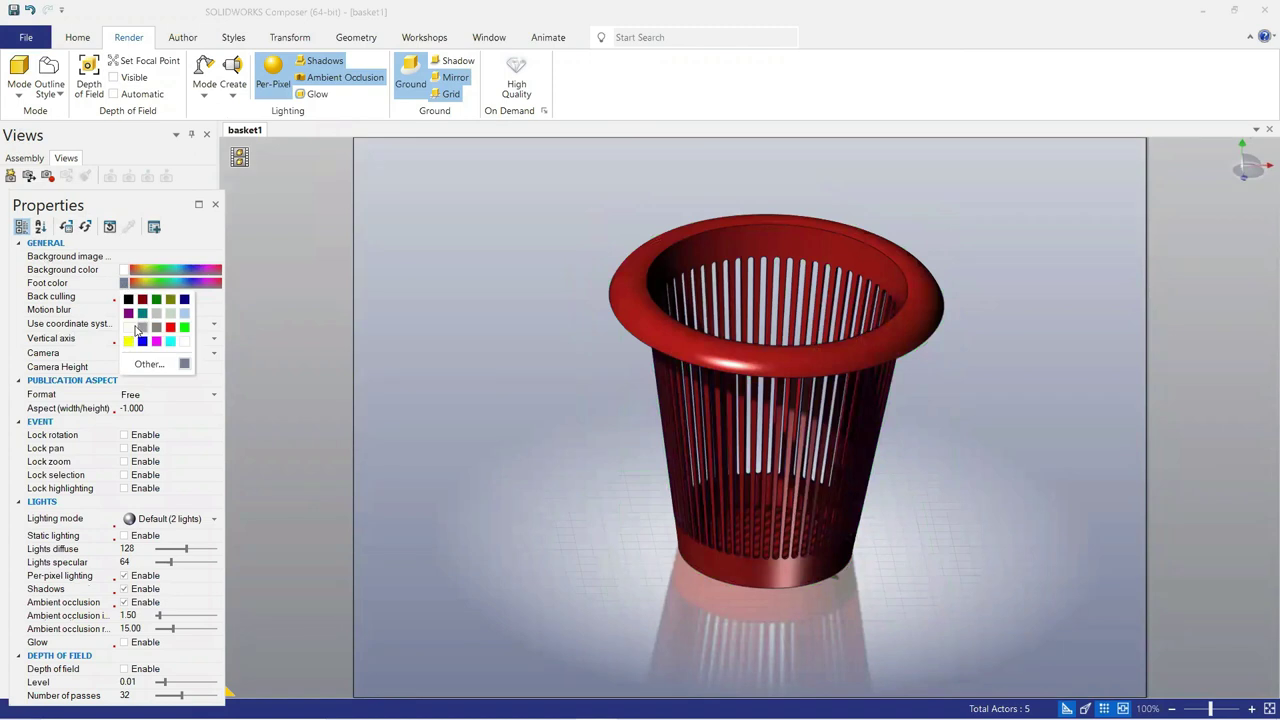
pyautogui.click(131, 333)
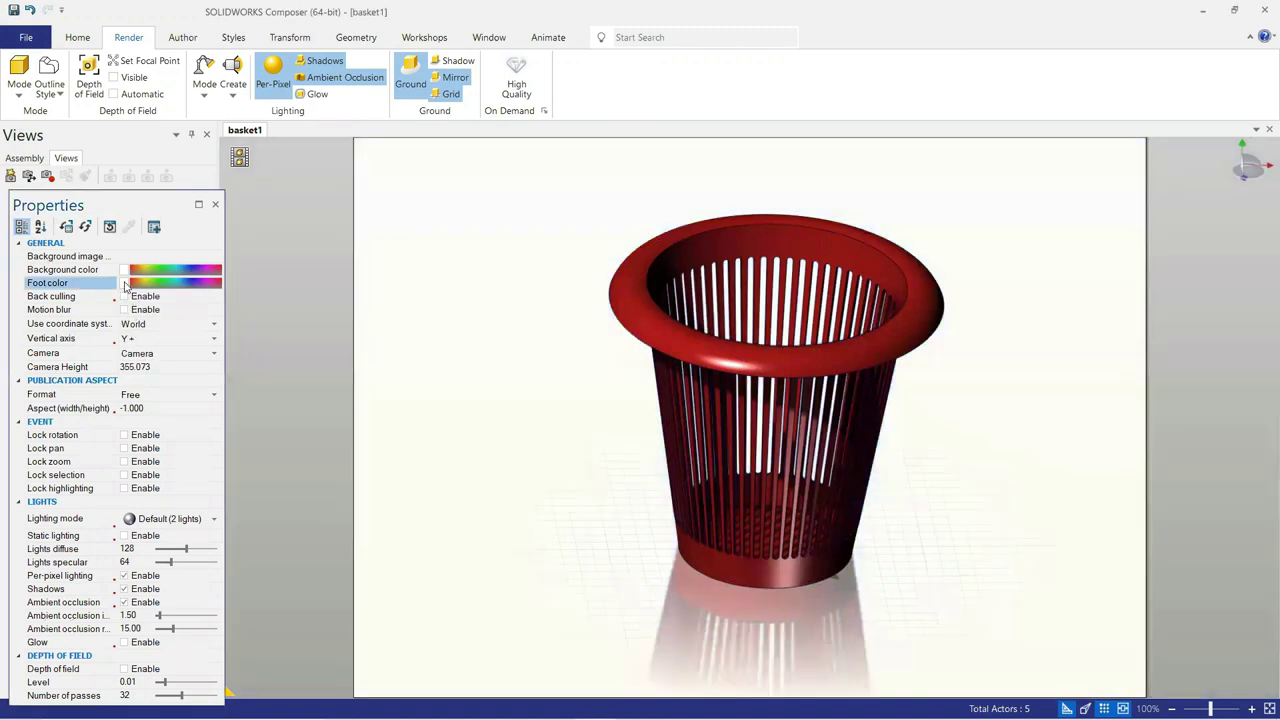
pyautogui.click(124, 284)
pyautogui.click(142, 328)
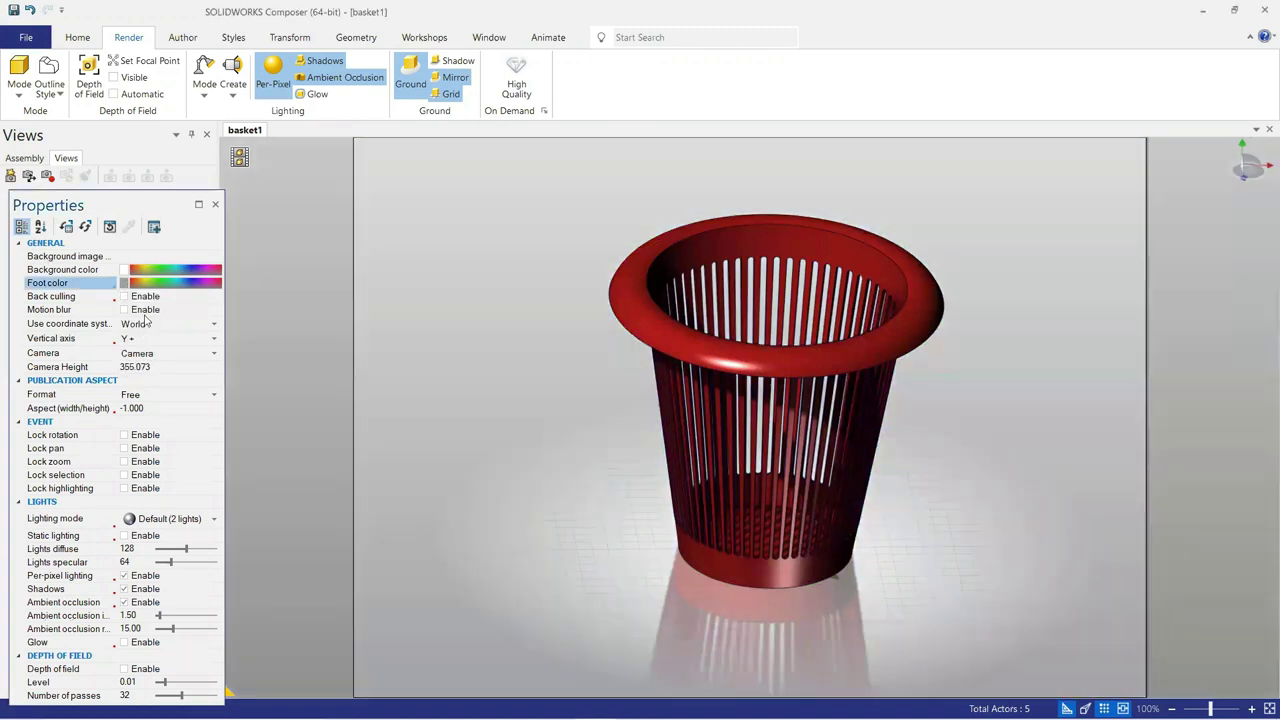
# Set the background colour to near-white.
pyautogui.click(124, 270)
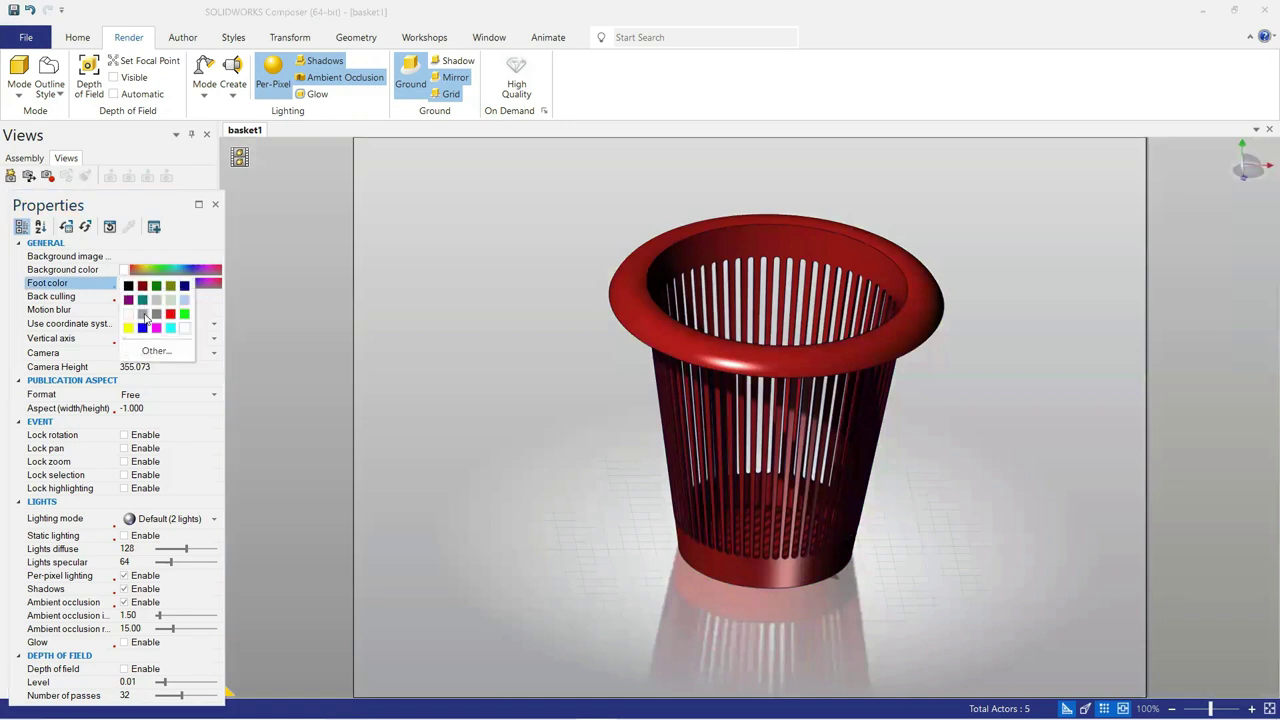
pyautogui.click(145, 308)
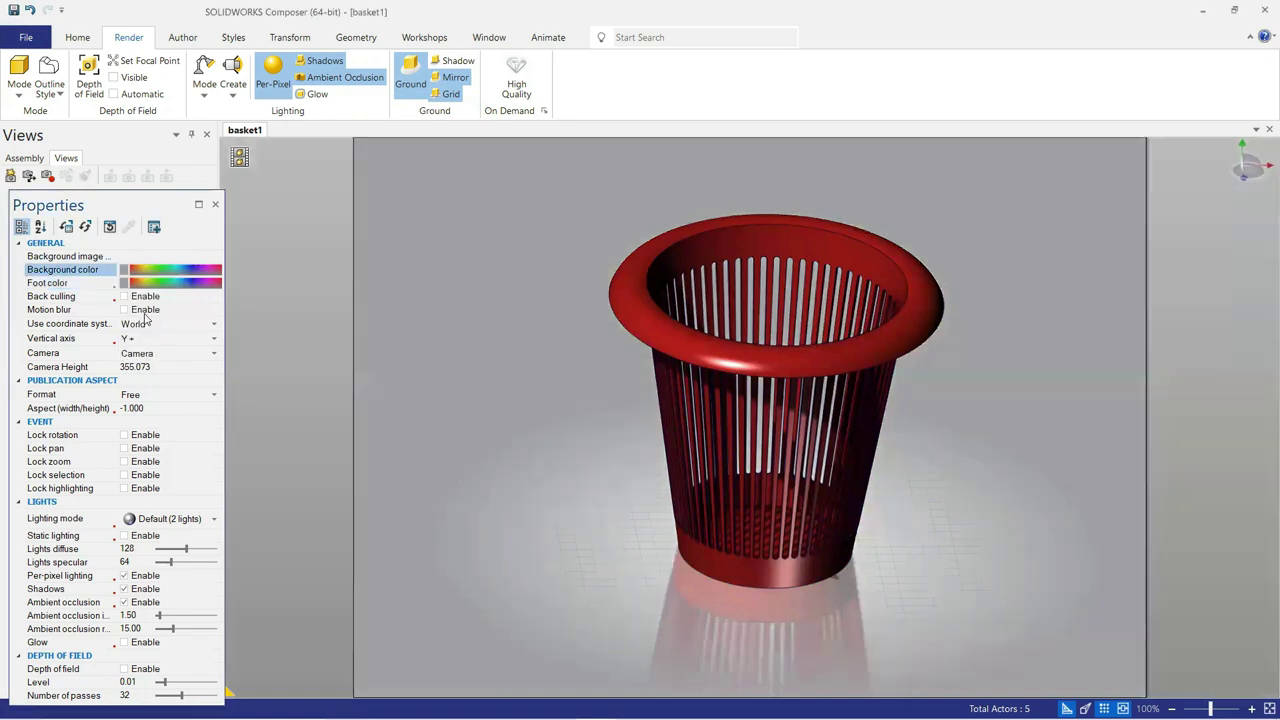
pyautogui.click(124, 270)
pyautogui.click(132, 310)
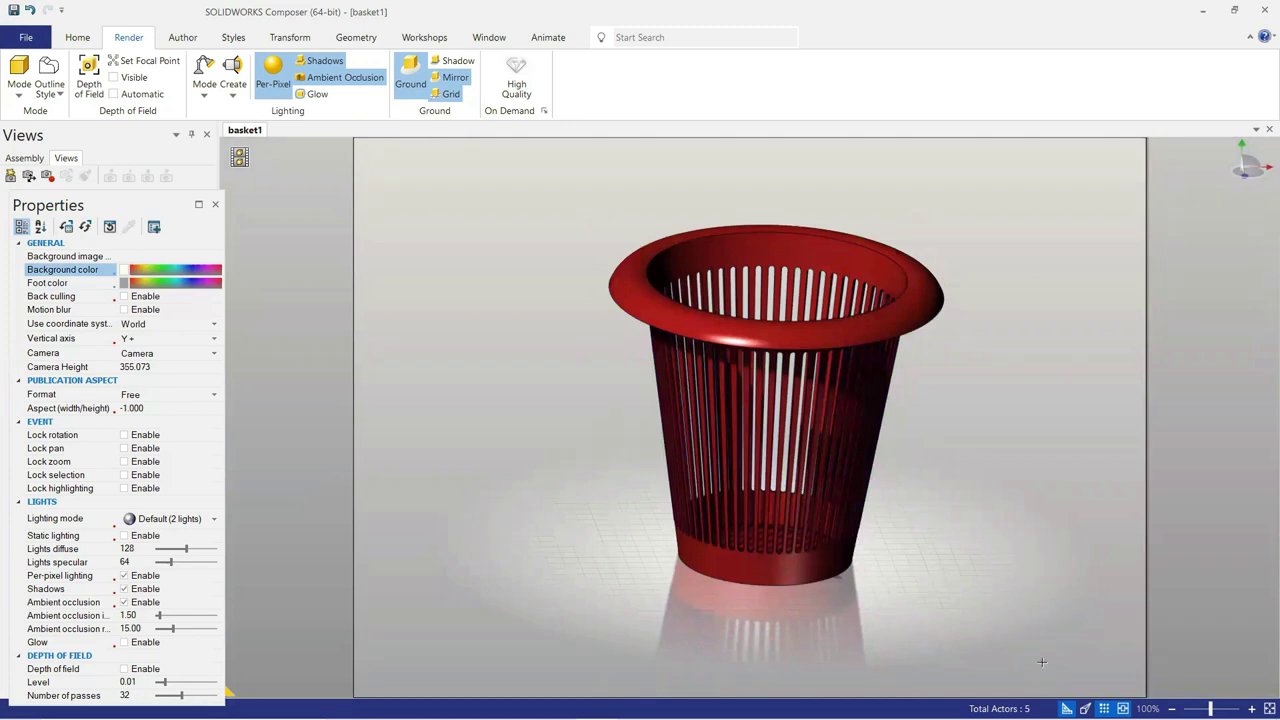
# Orbit the scene slightly lower to view the glossy basket on its reflective floor.
pyautogui.moveTo(1041, 662)
pyautogui.mouseDown()
pyautogui.moveTo(1039, 620)
pyautogui.moveTo(1057, 629)
pyautogui.moveTo(1040, 643)
pyautogui.moveTo(1049, 654)
pyautogui.mouseUp()
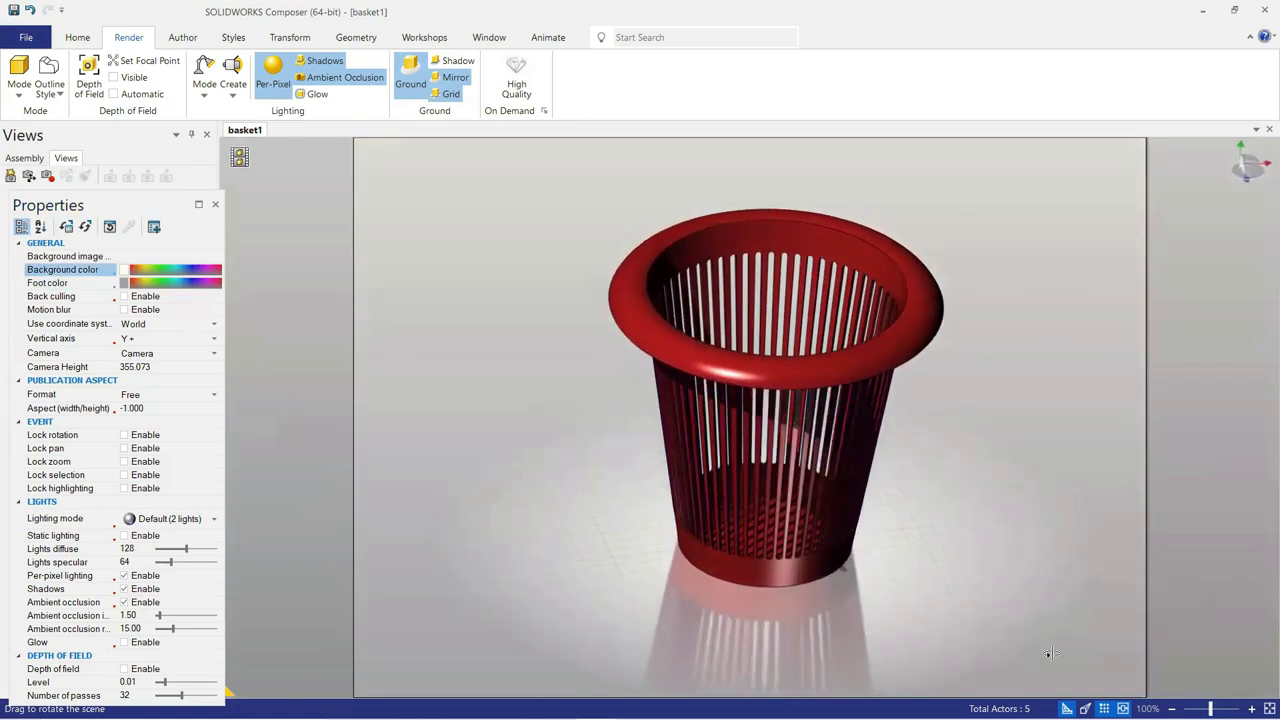